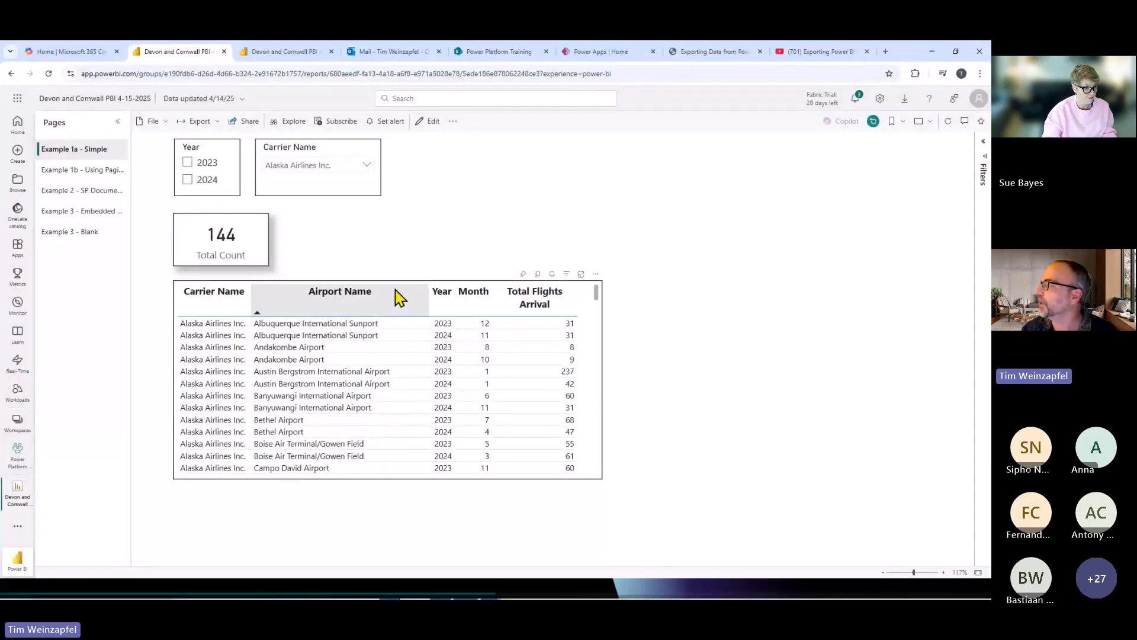
# Review the built-in data export choices for the flights table and close them without exporting.
pyautogui.click(596, 275)
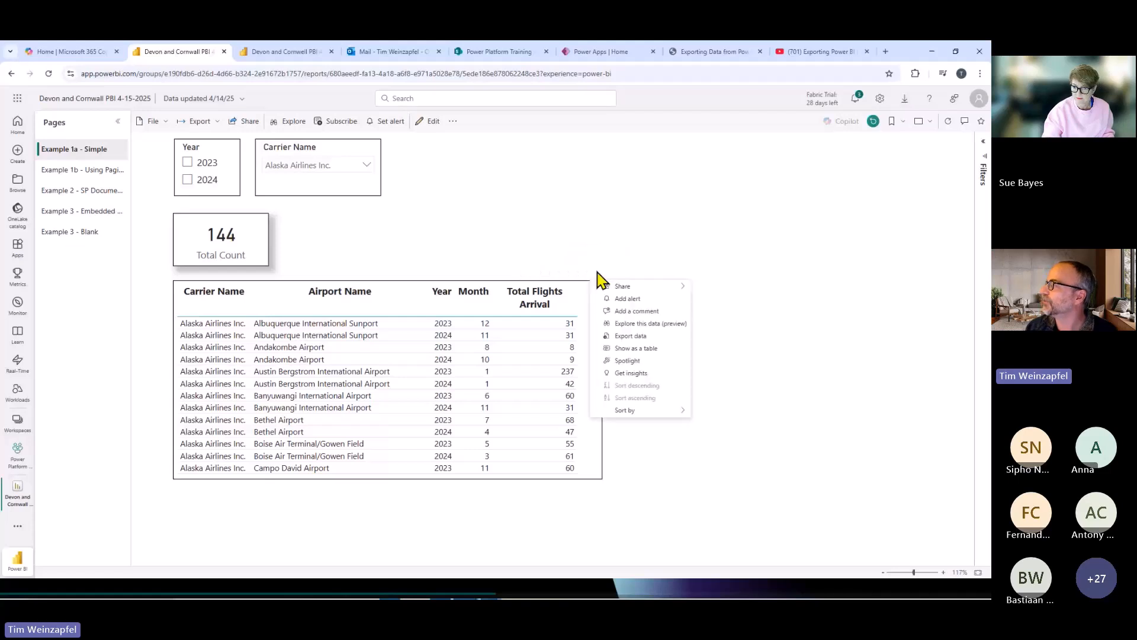
pyautogui.click(630, 335)
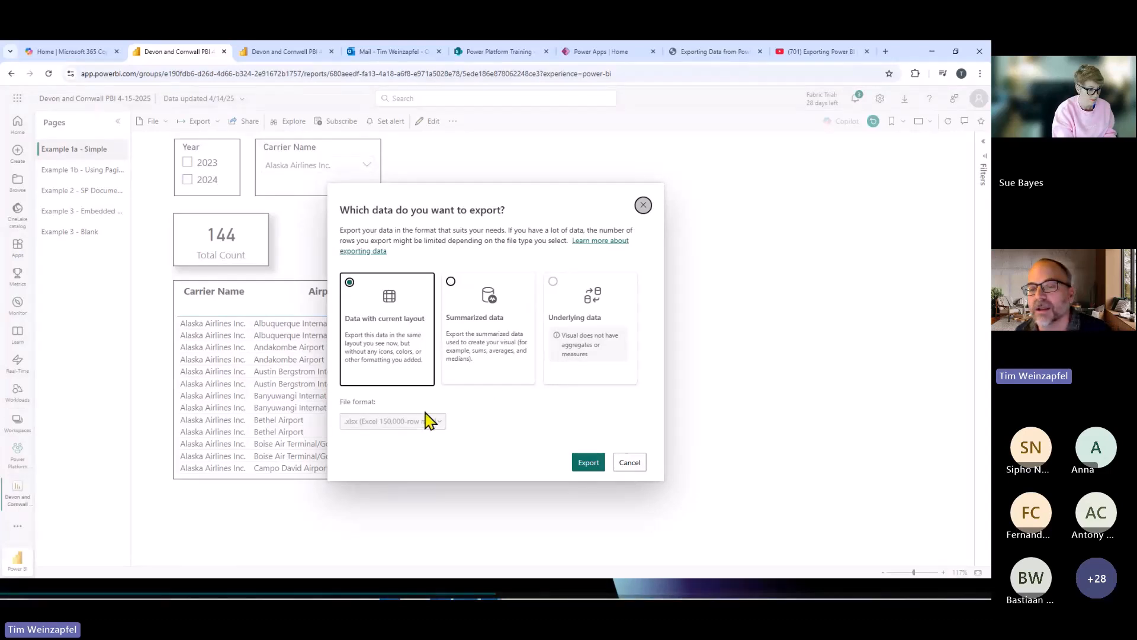
pyautogui.click(632, 463)
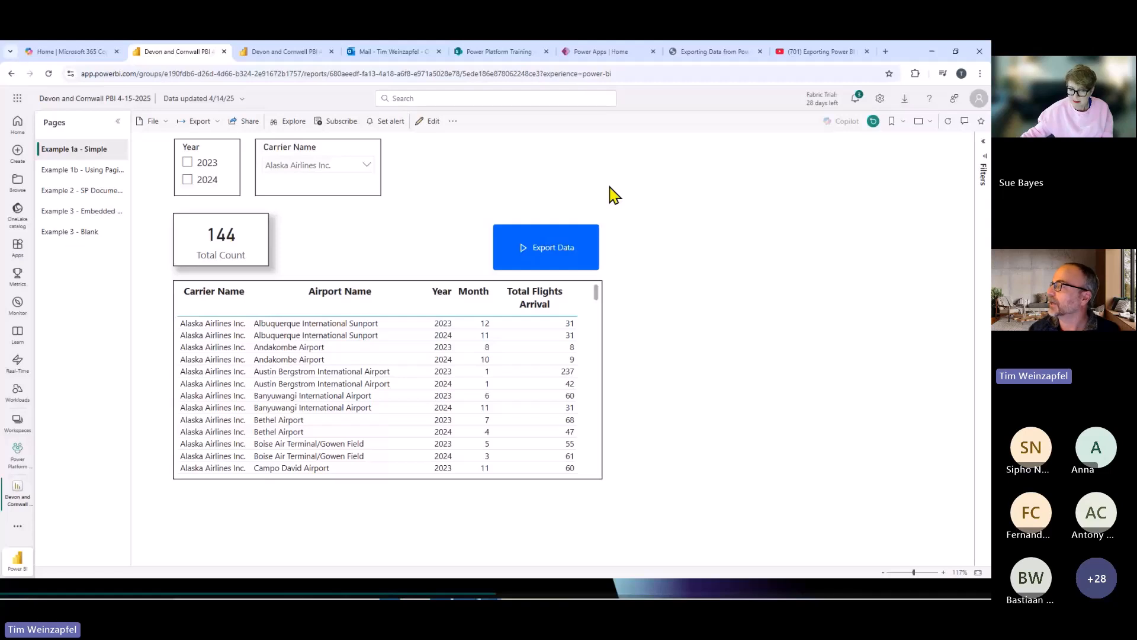
# Run the report's Export Data flow and open the newest "Example 1 - CSV Output of Data (< 1,000 rows)" email in Outlook.
pyautogui.click(543, 248)
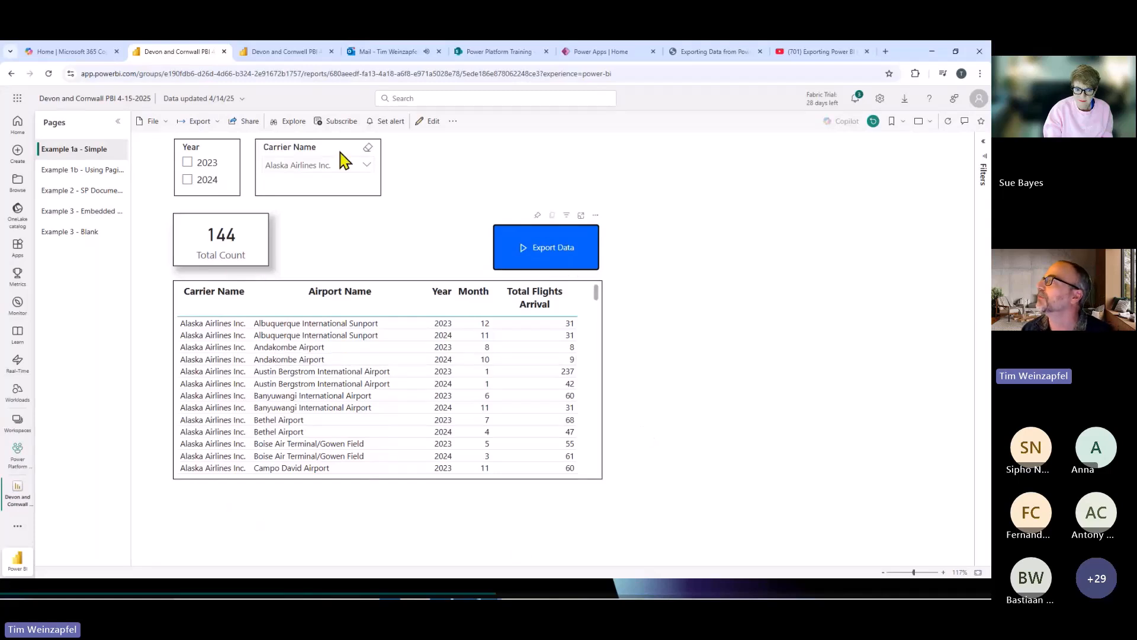
pyautogui.click(388, 52)
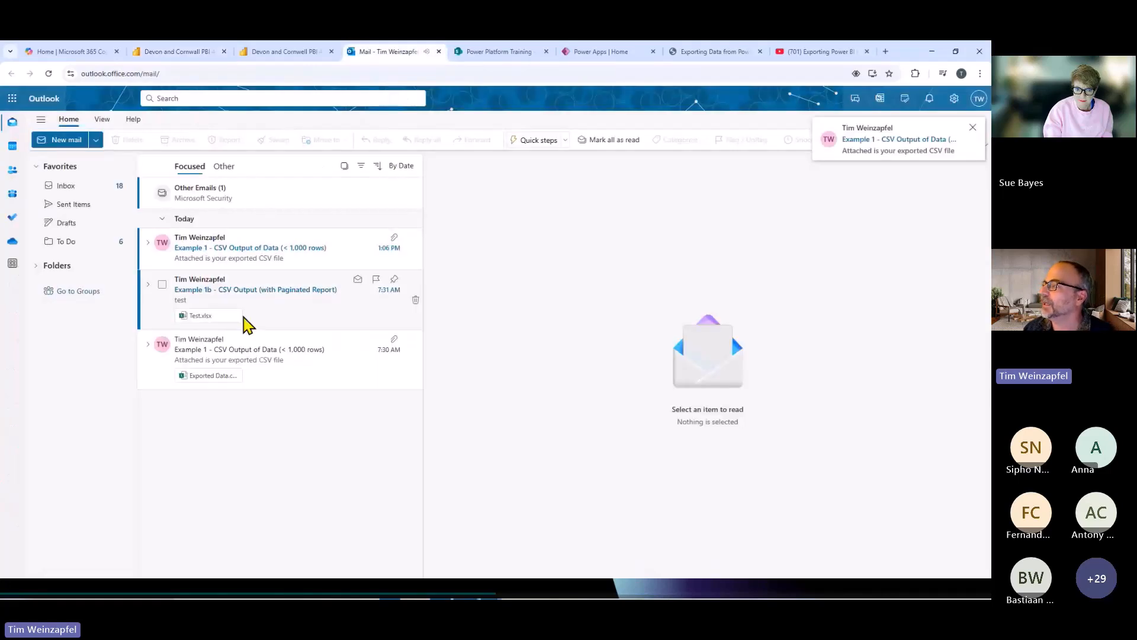
pyautogui.click(240, 261)
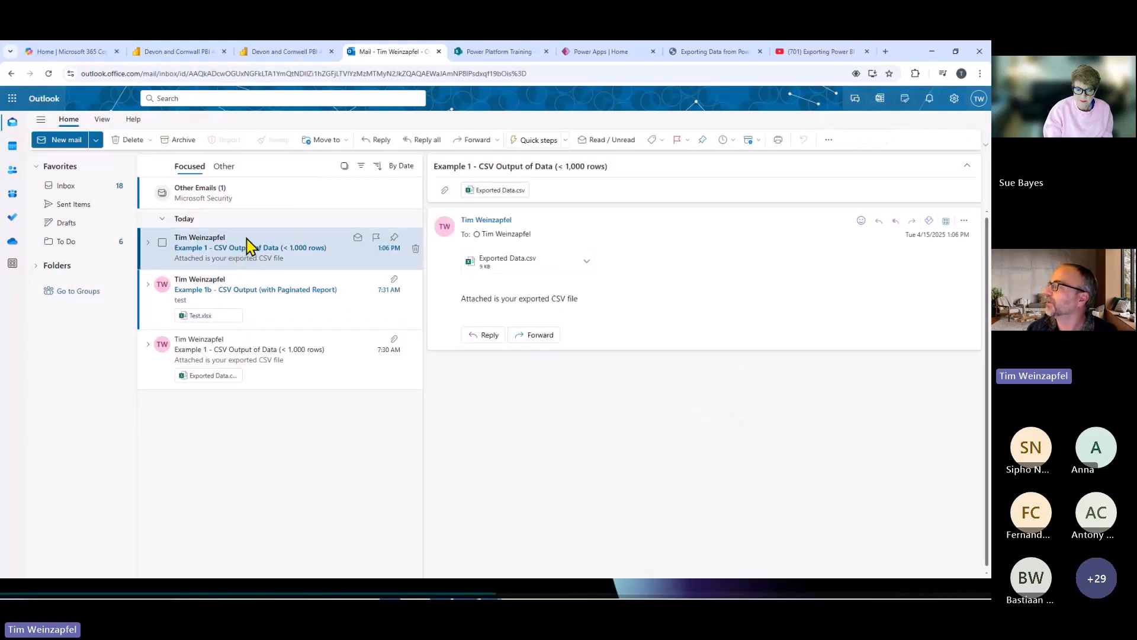
# Examine the attached Exported Data.csv through its last rows and return to the Power BI report.
pyautogui.click(505, 271)
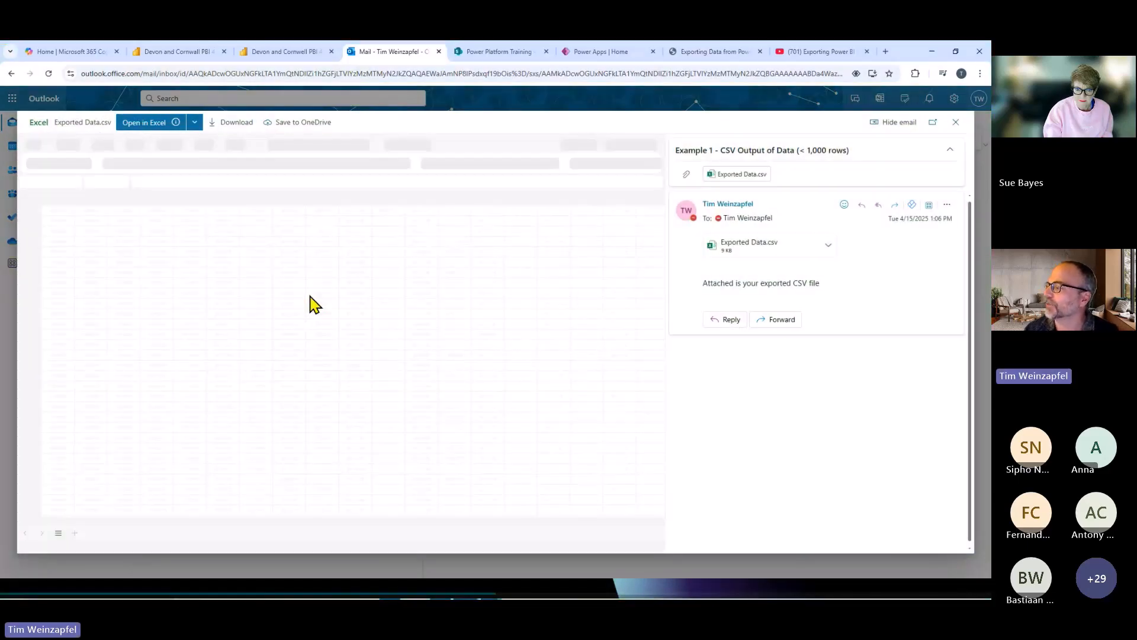
pyautogui.scroll(-20, 148, 327)
pyautogui.scroll(-1, 48, 313)
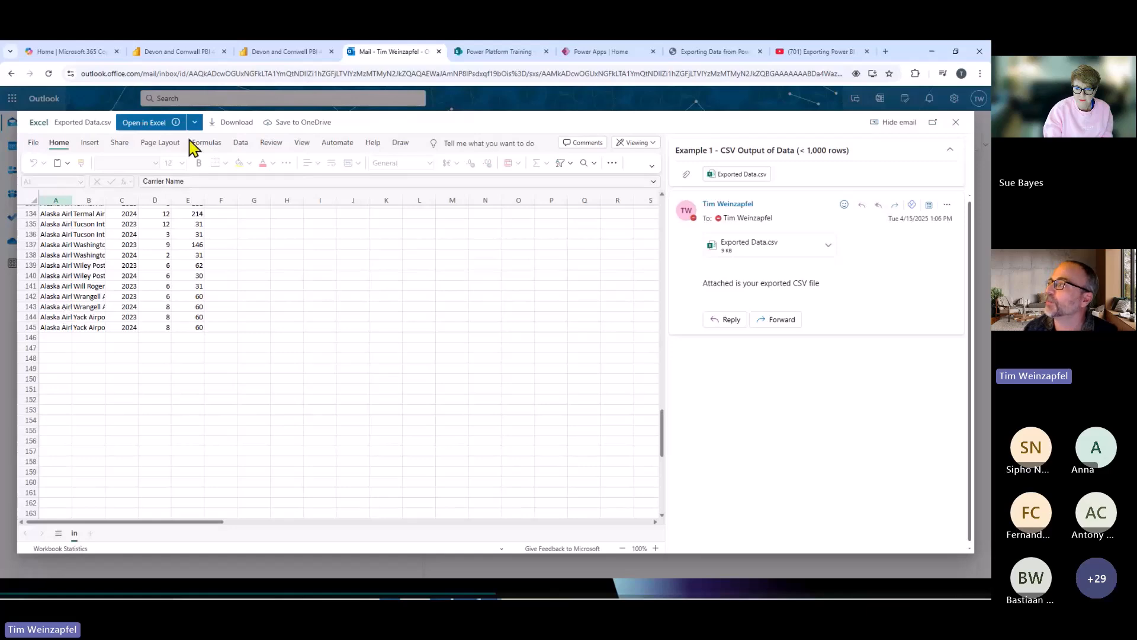
pyautogui.click(190, 52)
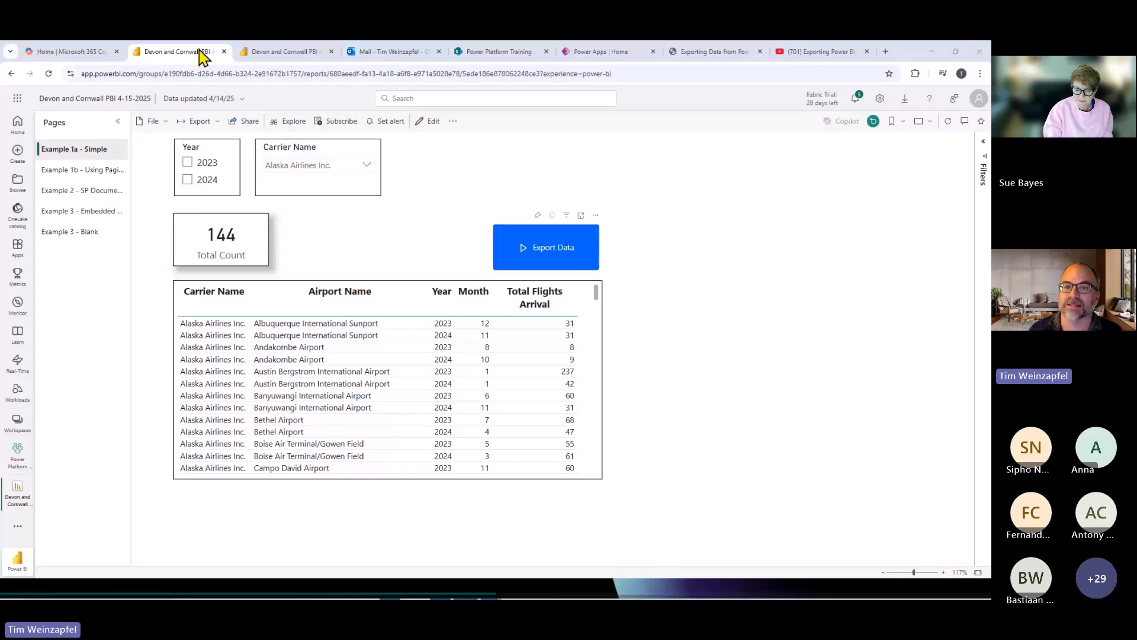
# Switch to Power BI Desktop, add a Power Automate visual in the blank canvas area beside the flights table, and enlarge it.
pyautogui.hotkey('alt', 'Tab')
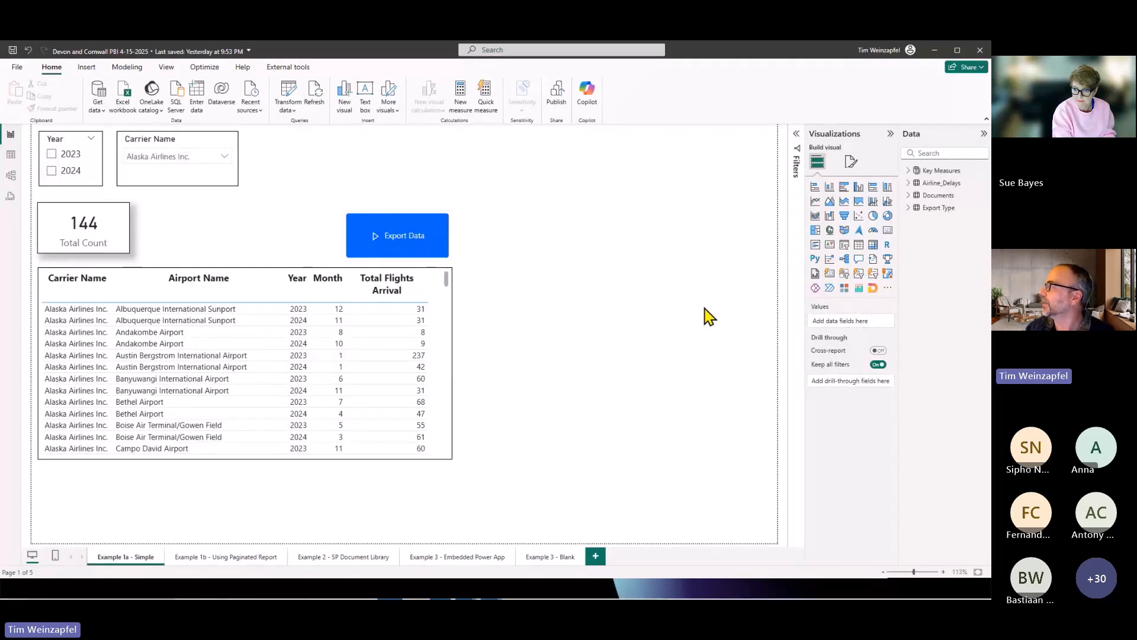
pyautogui.click(830, 289)
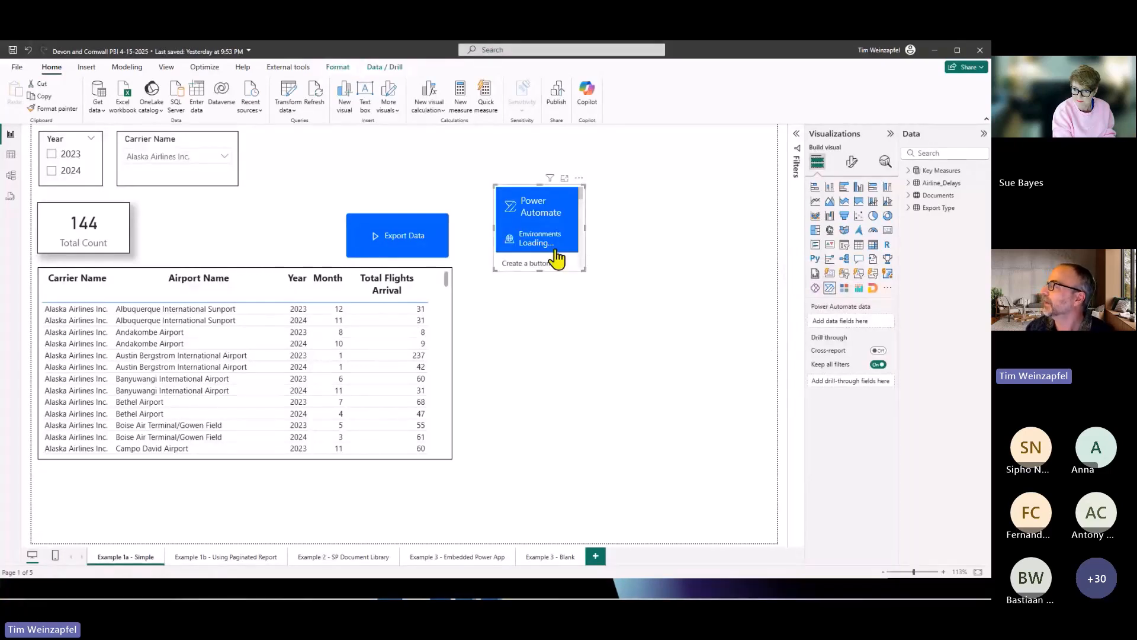
pyautogui.moveTo(585, 270); pyautogui.dragTo(682, 426)
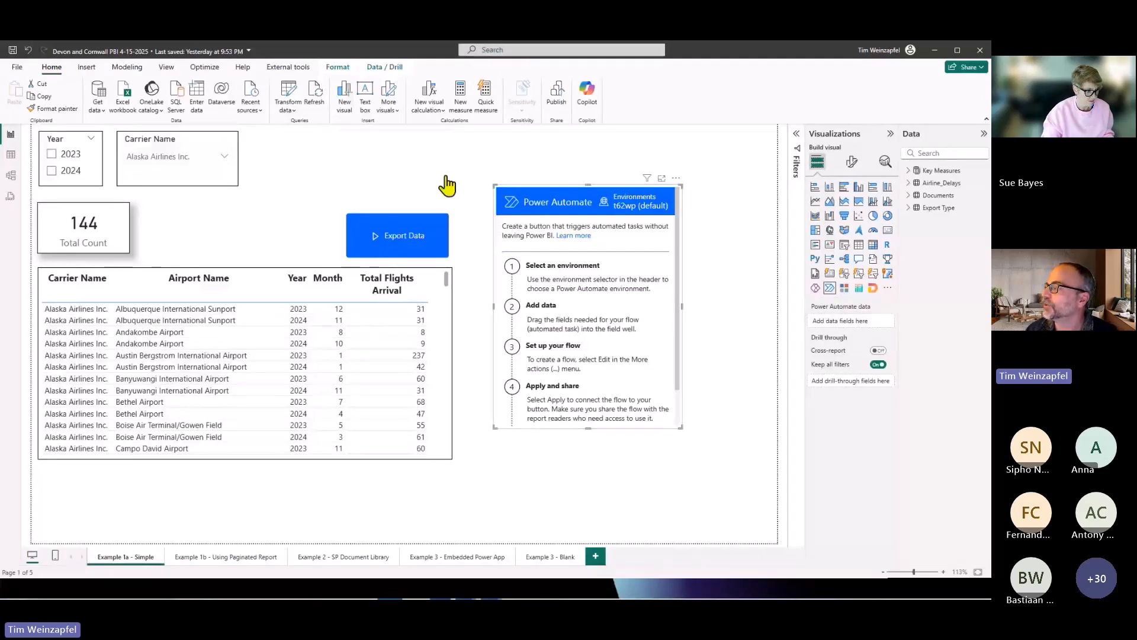
# Check the data fields assigned to the Export Data button and remove the newly added Power Automate visual.
pyautogui.click(375, 259)
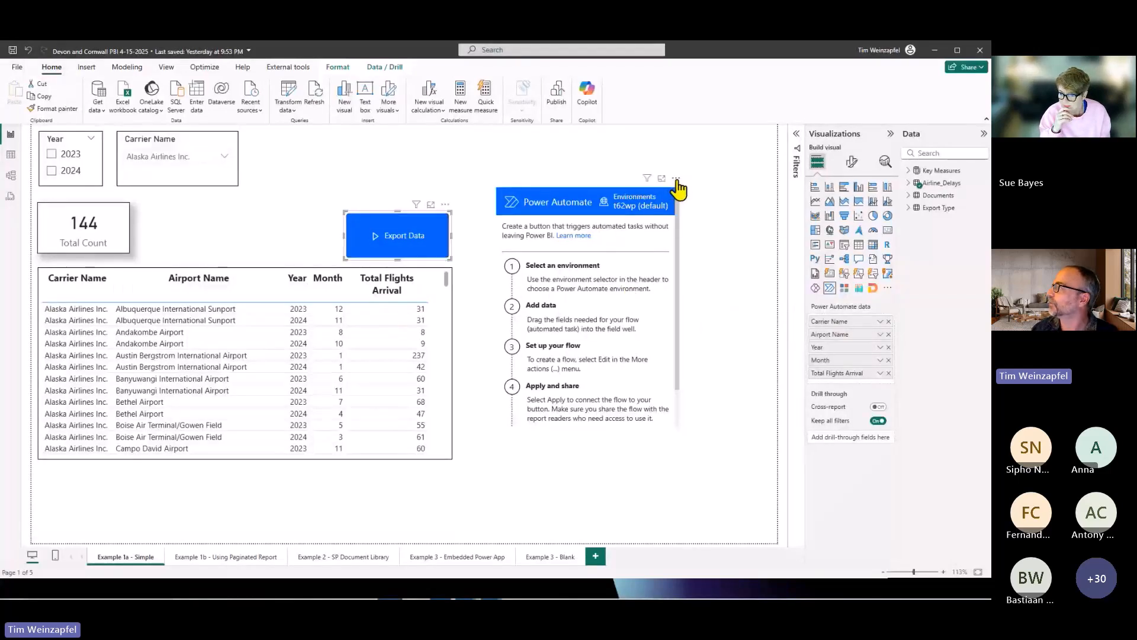
pyautogui.click(678, 188)
pyautogui.click(702, 210)
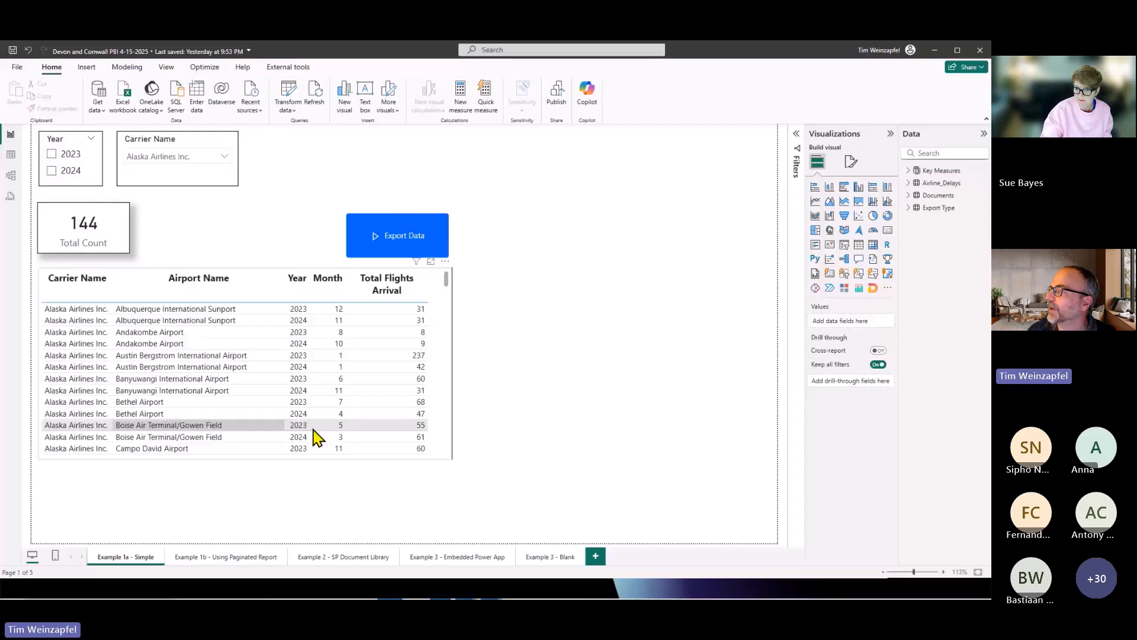
# Change the Export Data button into a table visual to show its fields, and convert it back to a Power Automate visual.
pyautogui.click(439, 255)
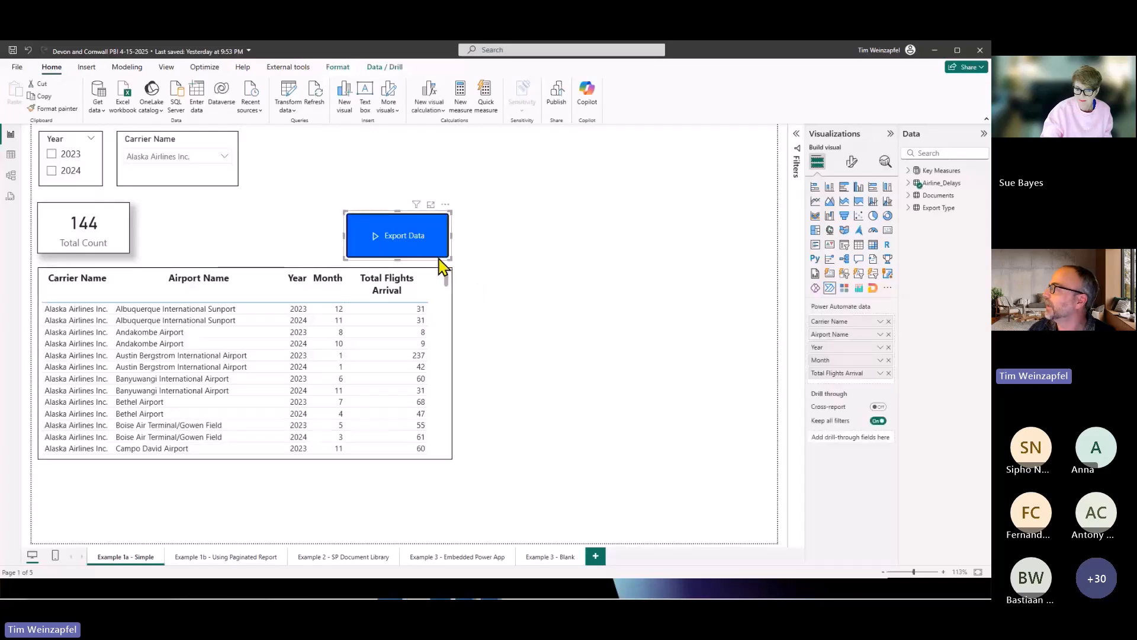
pyautogui.click(858, 244)
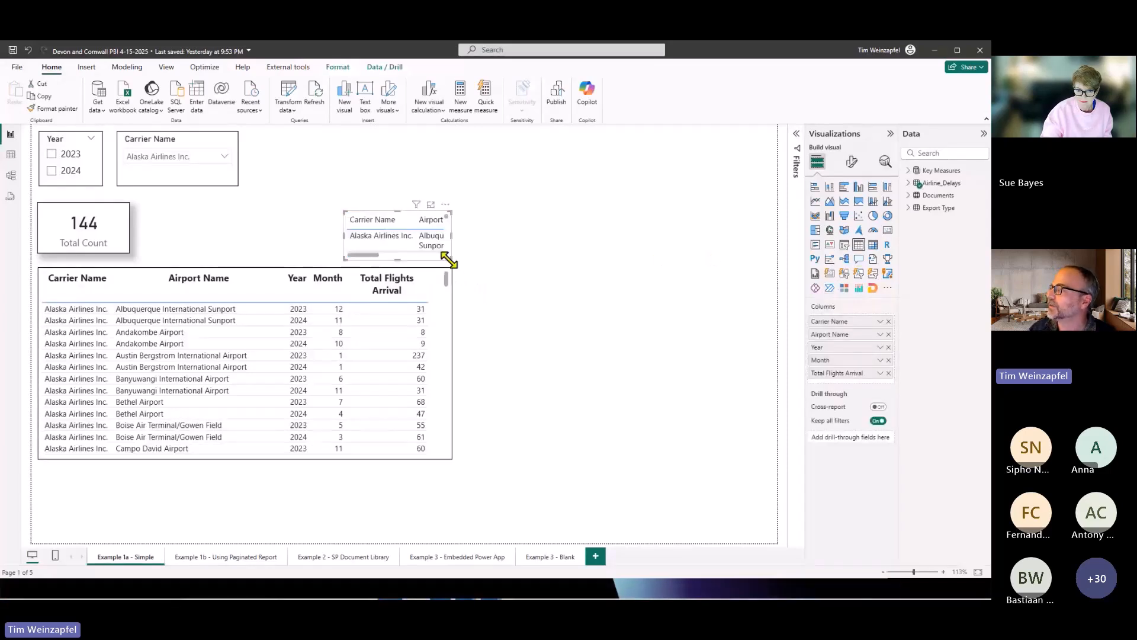
pyautogui.moveTo(449, 258)
pyautogui.mouseDown()
pyautogui.moveTo(699, 355)
pyautogui.moveTo(451, 261)
pyautogui.mouseUp()
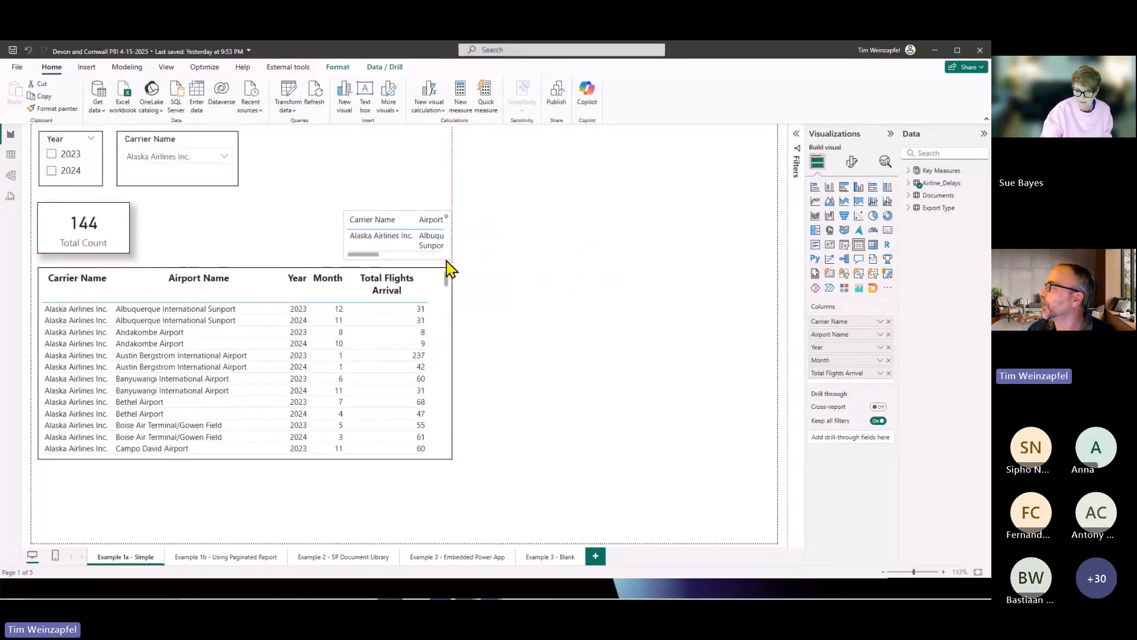
pyautogui.click(829, 288)
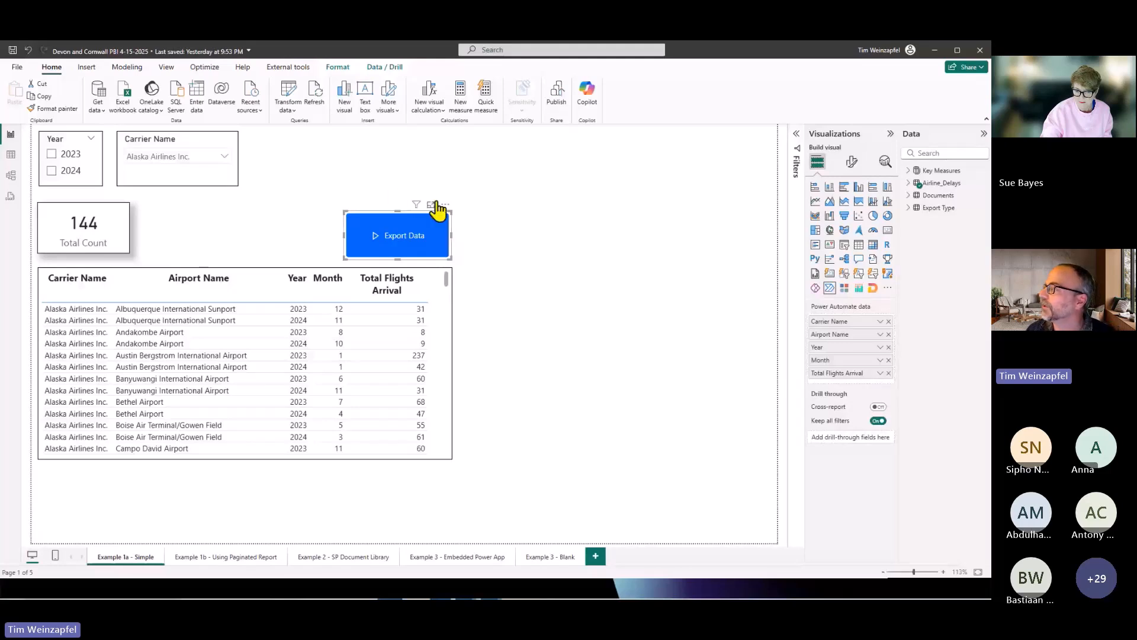
# Edit the Export Data button's Power Automate setup and open the flow "[Devon and Cornwall] Create File (< 1k rows)" for editing.
pyautogui.click(445, 205)
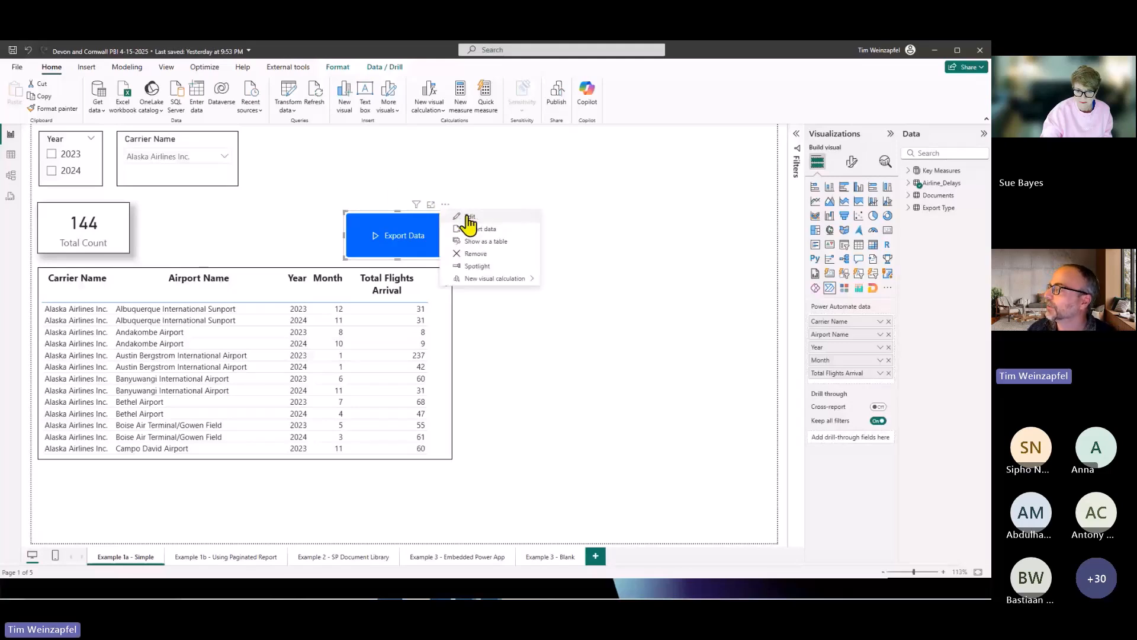
pyautogui.click(468, 217)
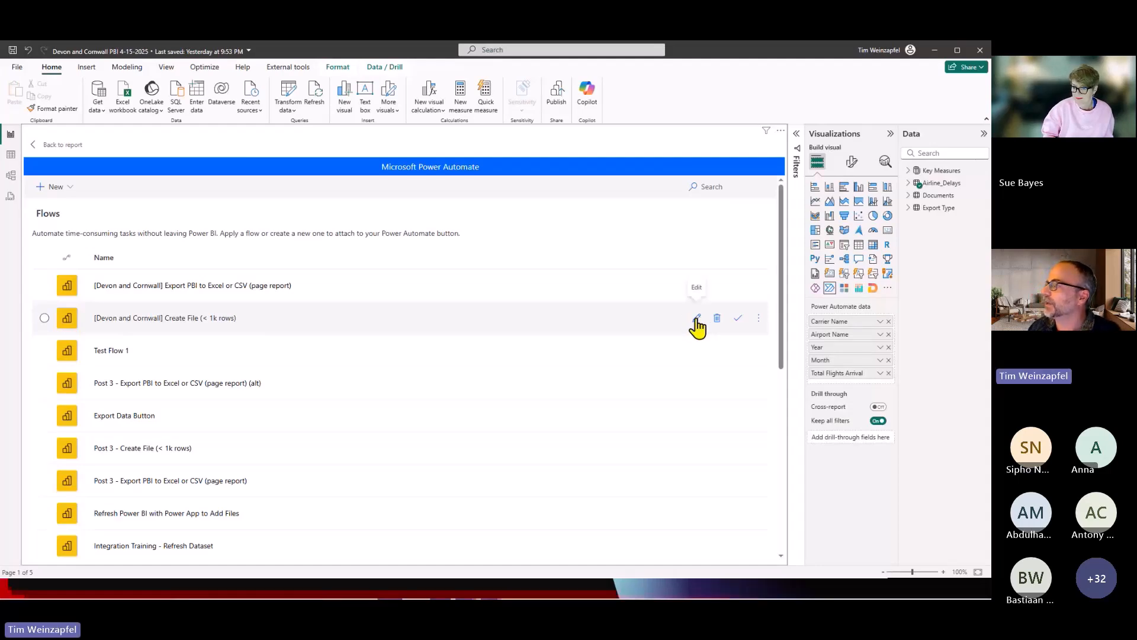
pyautogui.click(71, 187)
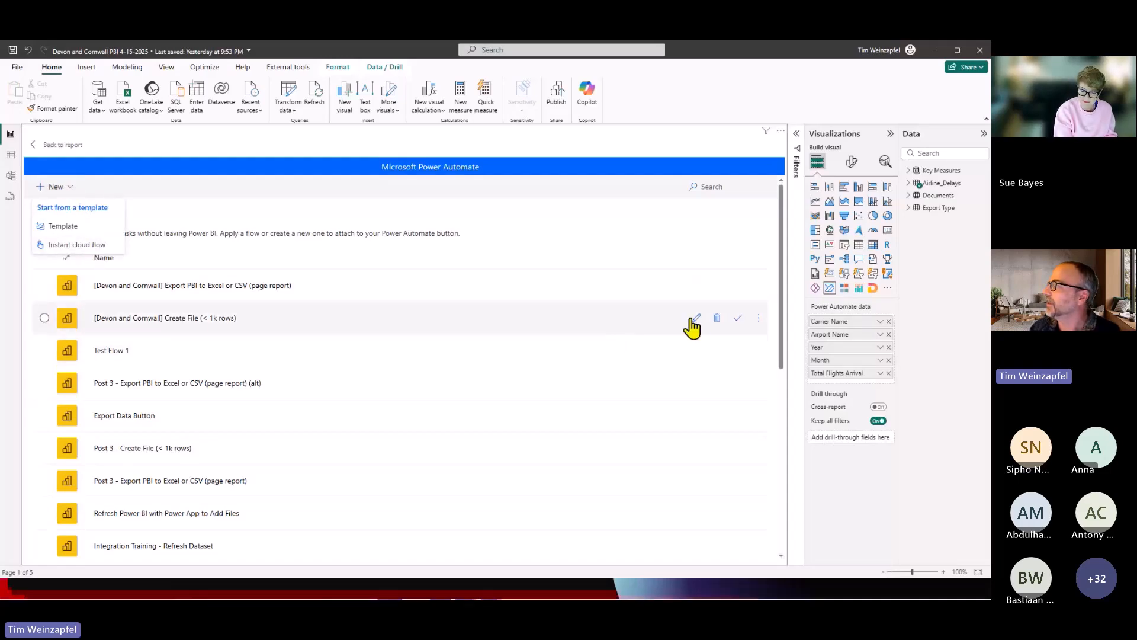
pyautogui.click(698, 319)
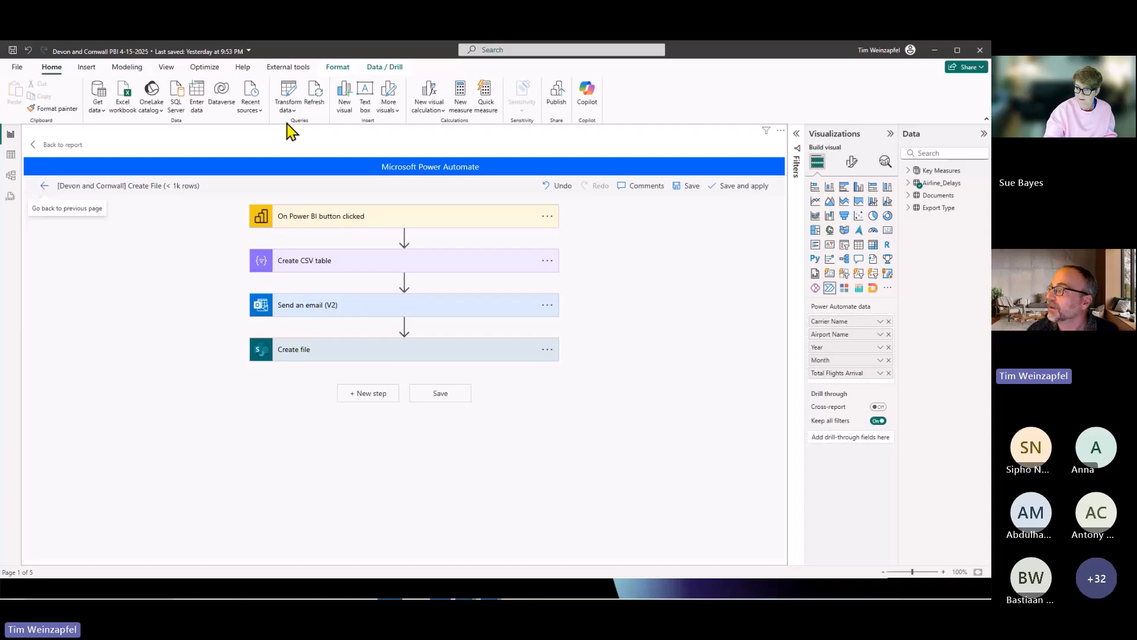
# Insert an additional Create CSV table action directly after the "On Power BI button clicked" trigger, and delete that action again.
pyautogui.click(320, 270)
pyautogui.click(404, 236)
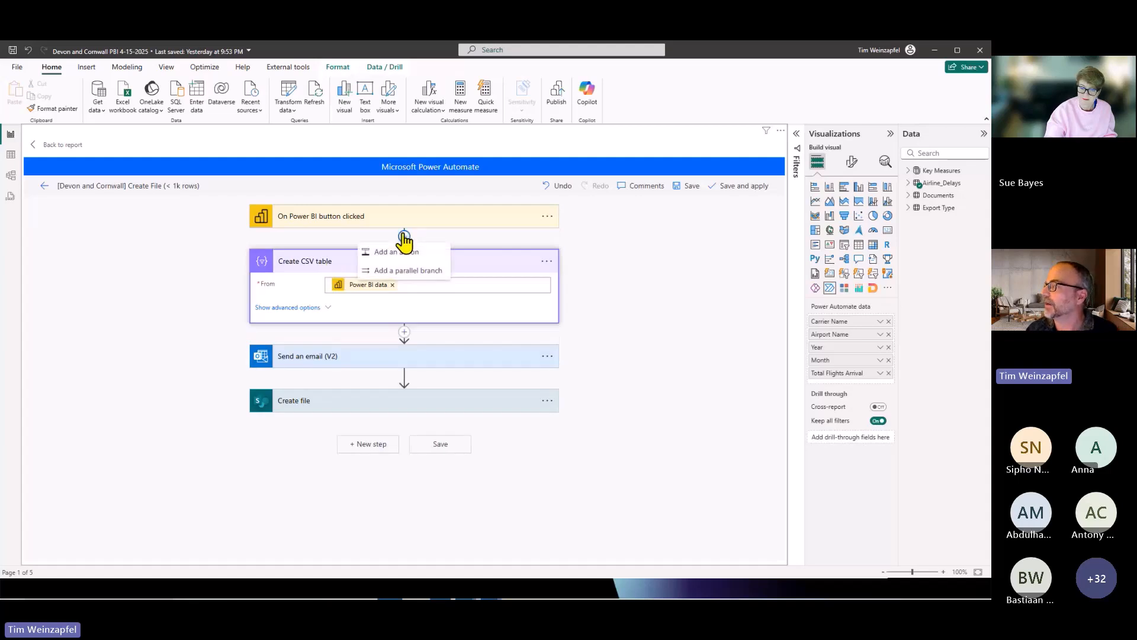
pyautogui.click(397, 252)
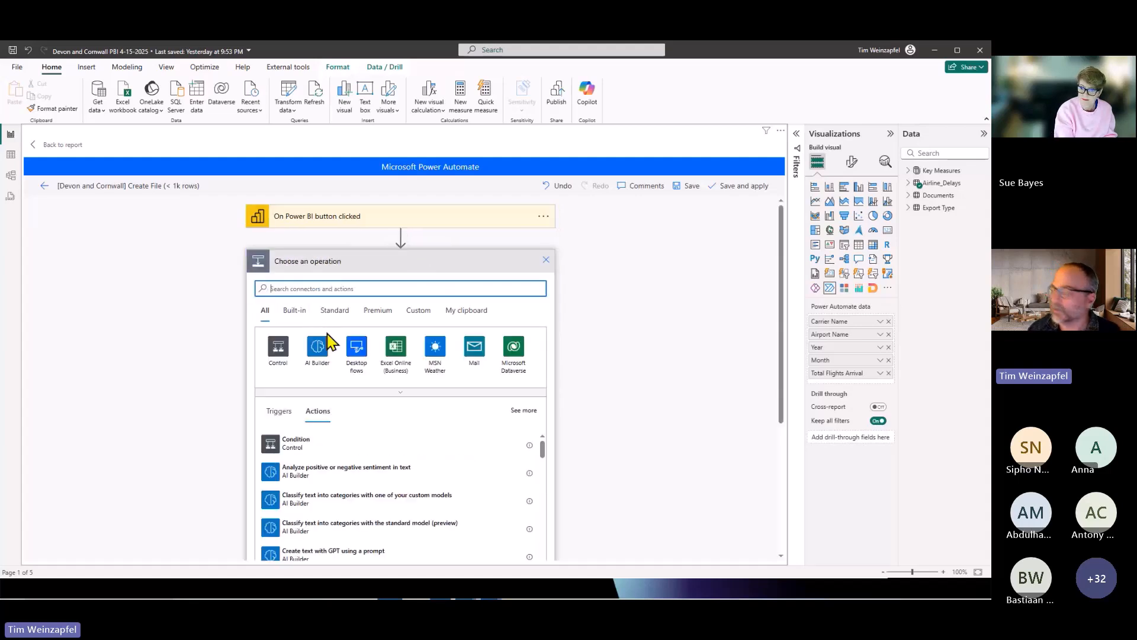
pyautogui.write('create csv')
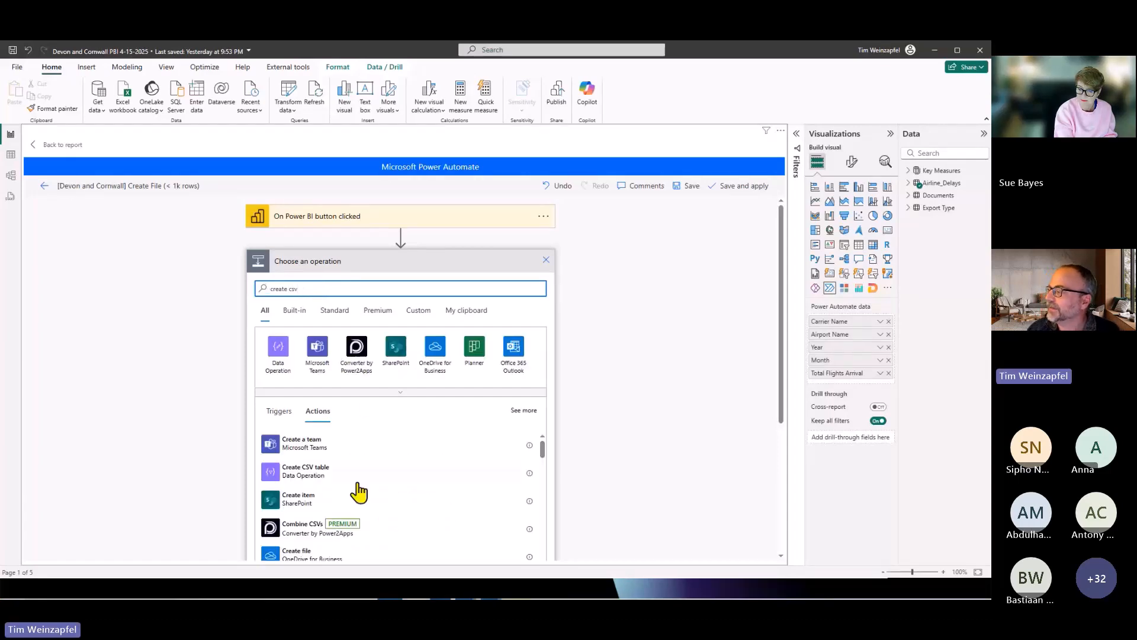
pyautogui.click(291, 471)
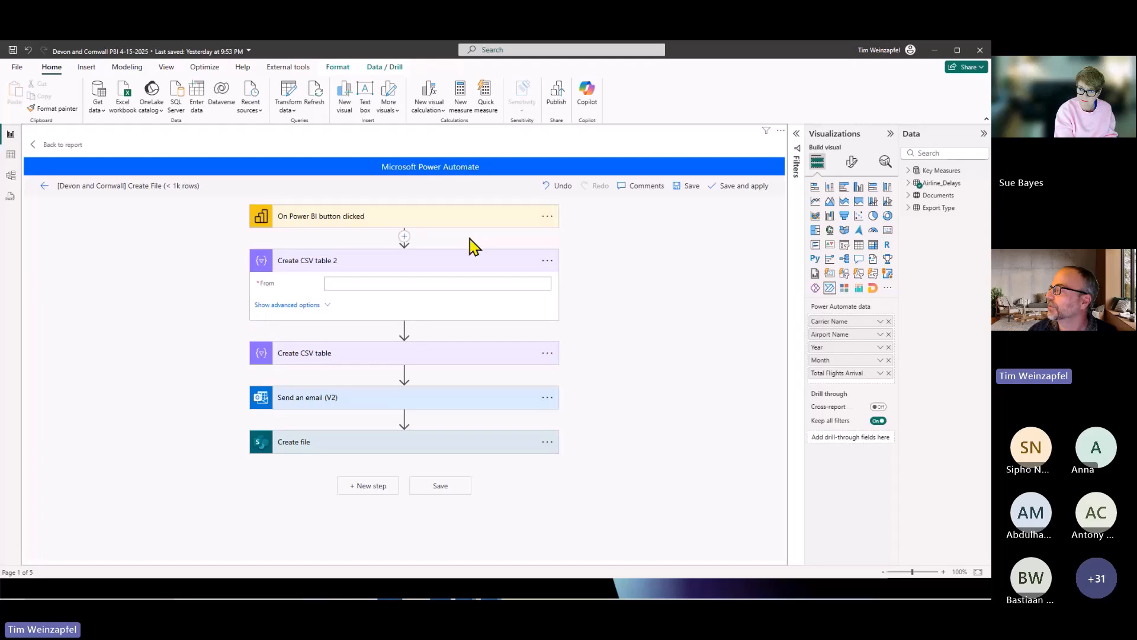
pyautogui.click(548, 262)
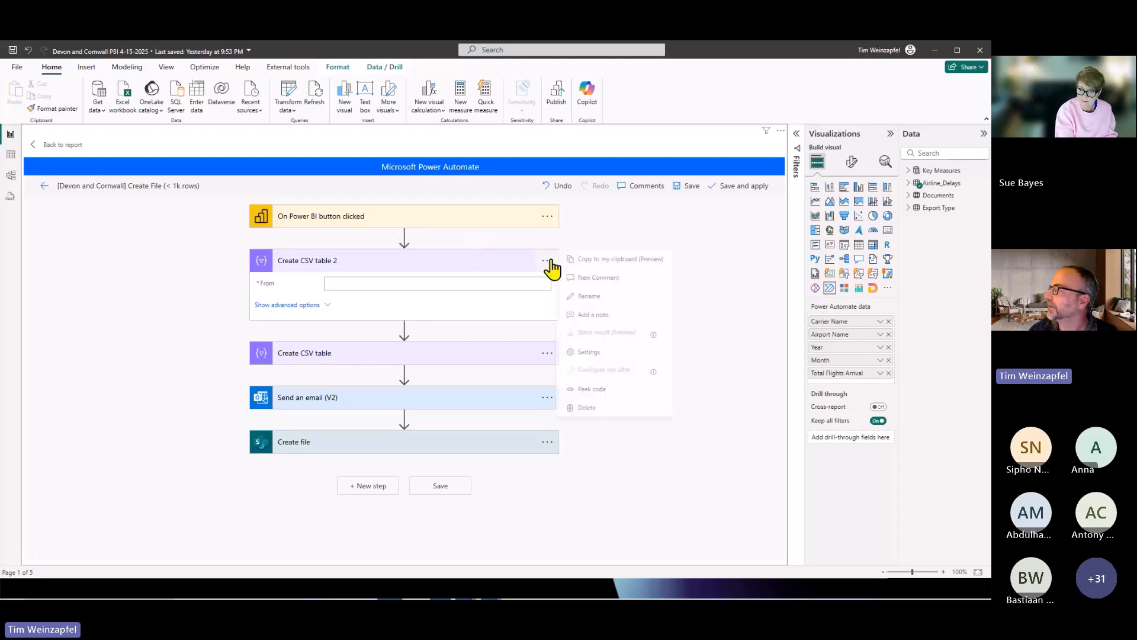
pyautogui.click(595, 409)
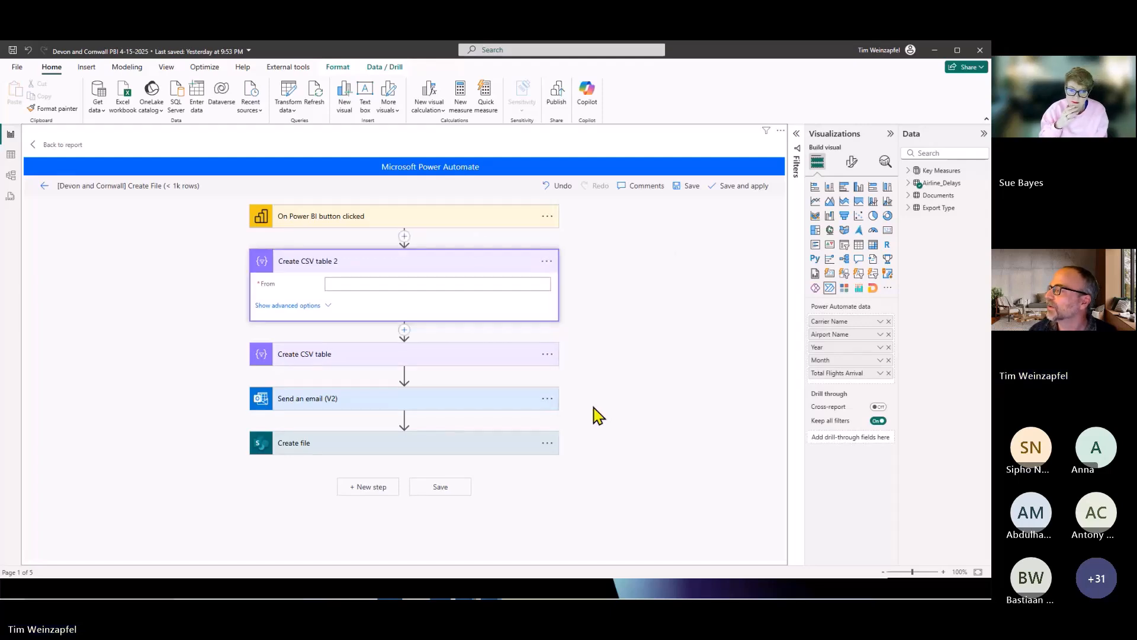
# Examine the Power BI dynamic content available for the From input of the Create CSV table action.
pyautogui.click(356, 262)
pyautogui.click(414, 284)
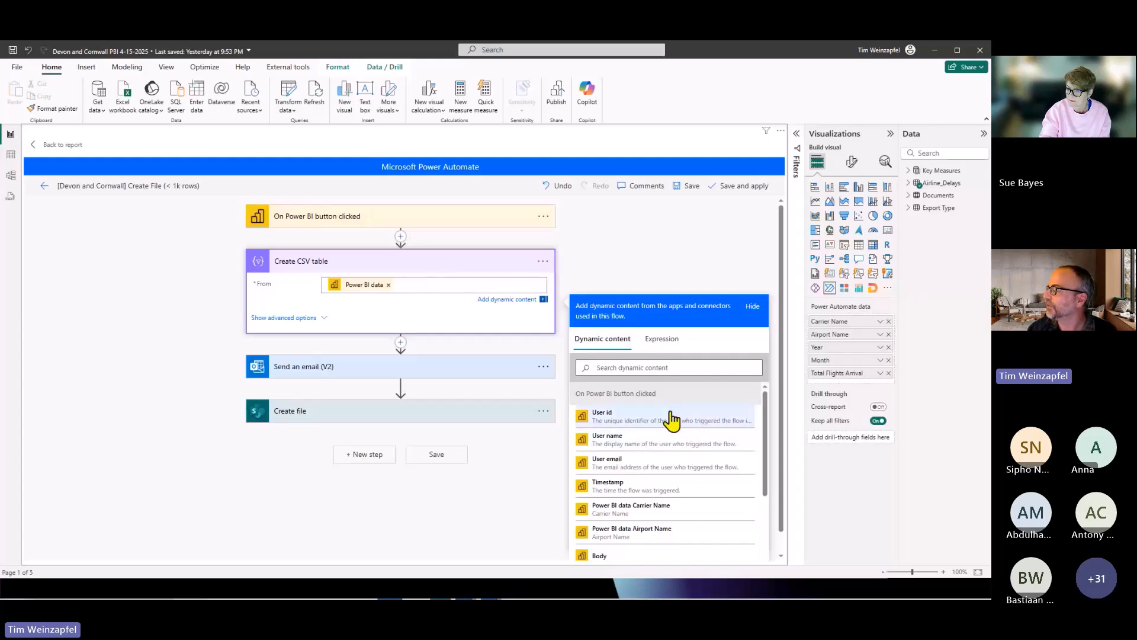
pyautogui.scroll(-5, 652, 447)
pyautogui.scroll(-2, 662, 448)
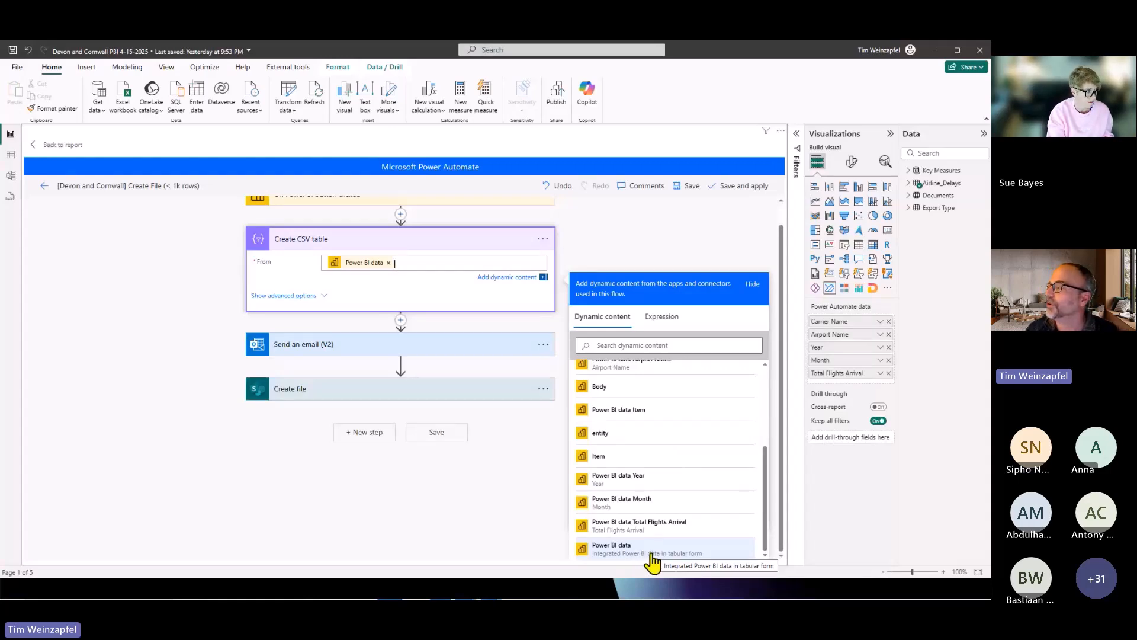
# Try to insert an Office 365 Outlook action after Create CSV table by searching for "send an email", and cancel the insertion.
pyautogui.click(400, 321)
pyautogui.click(404, 333)
pyautogui.click(398, 350)
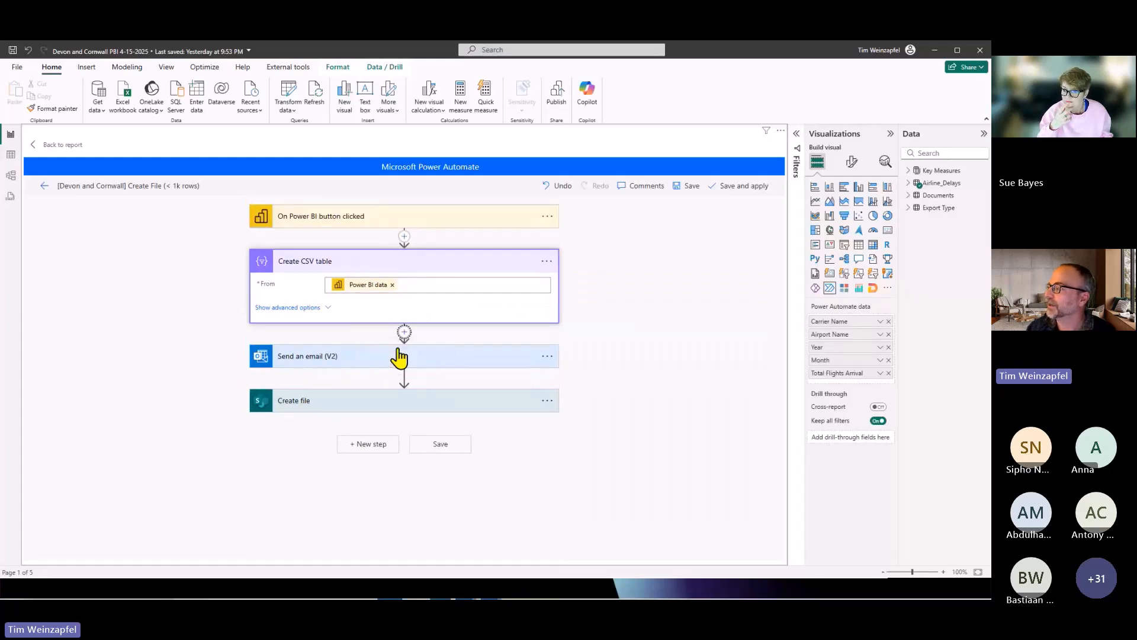
pyautogui.write('send')
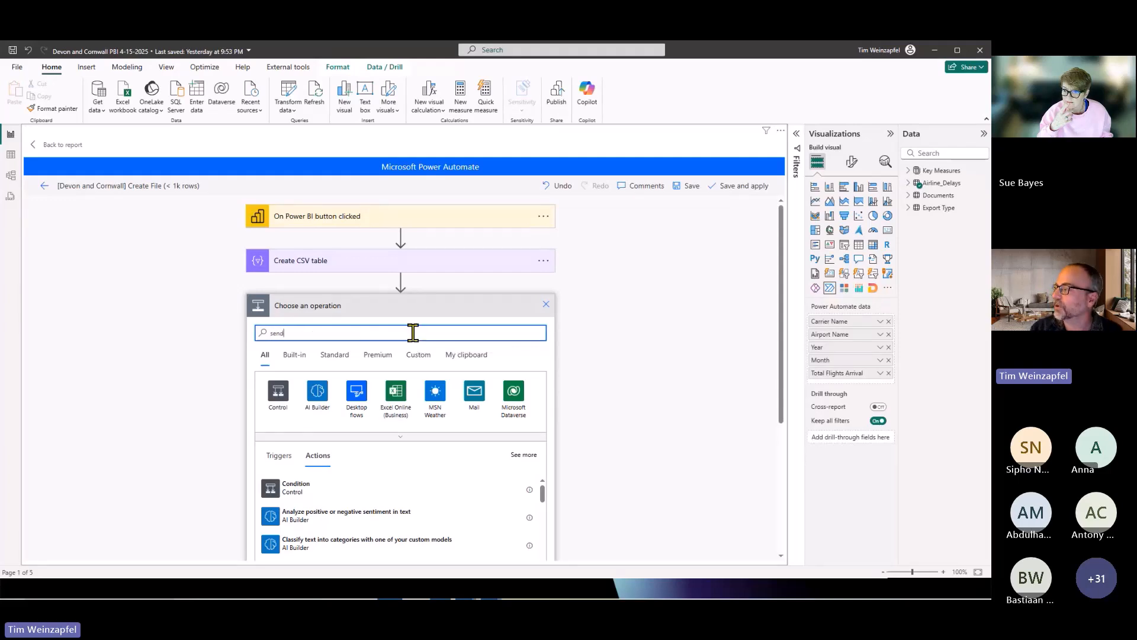
pyautogui.write(' an email')
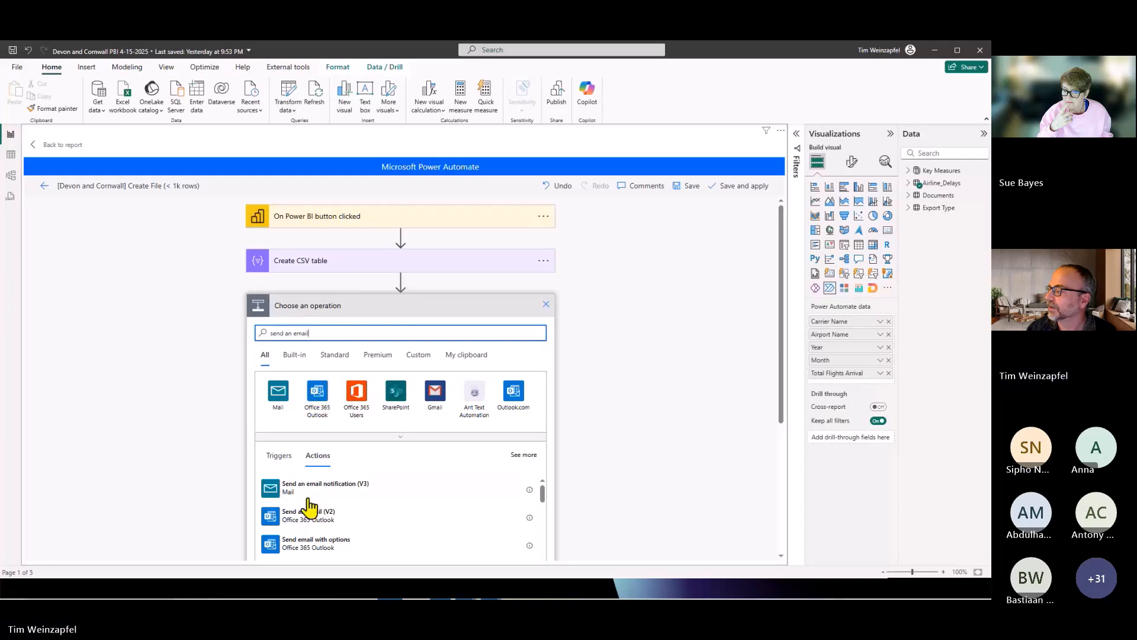
pyautogui.click(318, 396)
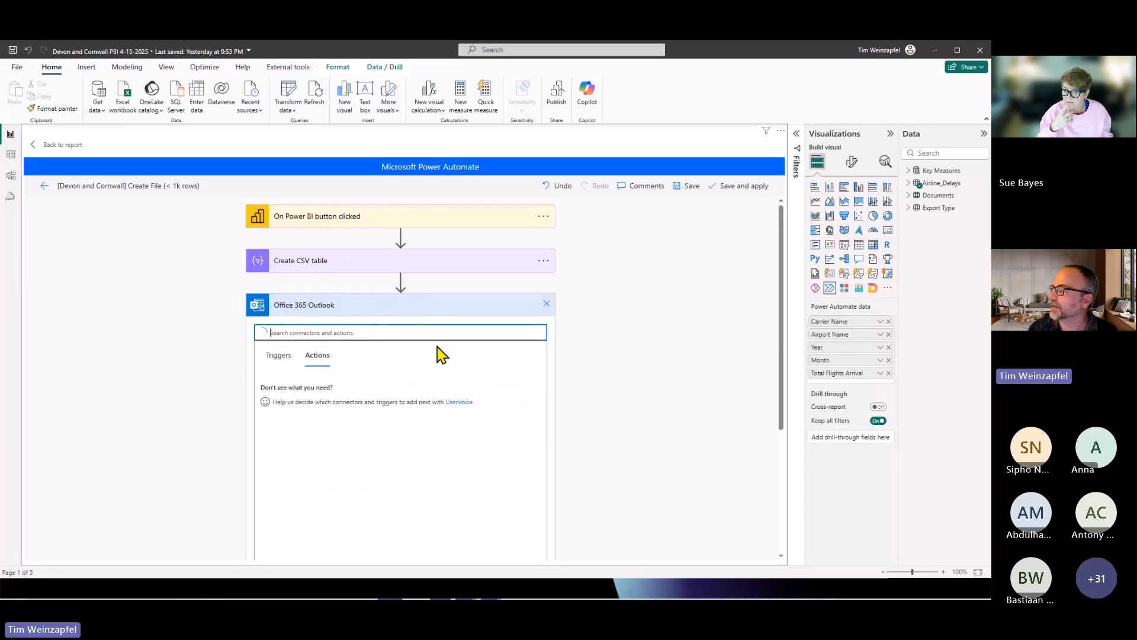
pyautogui.click(546, 304)
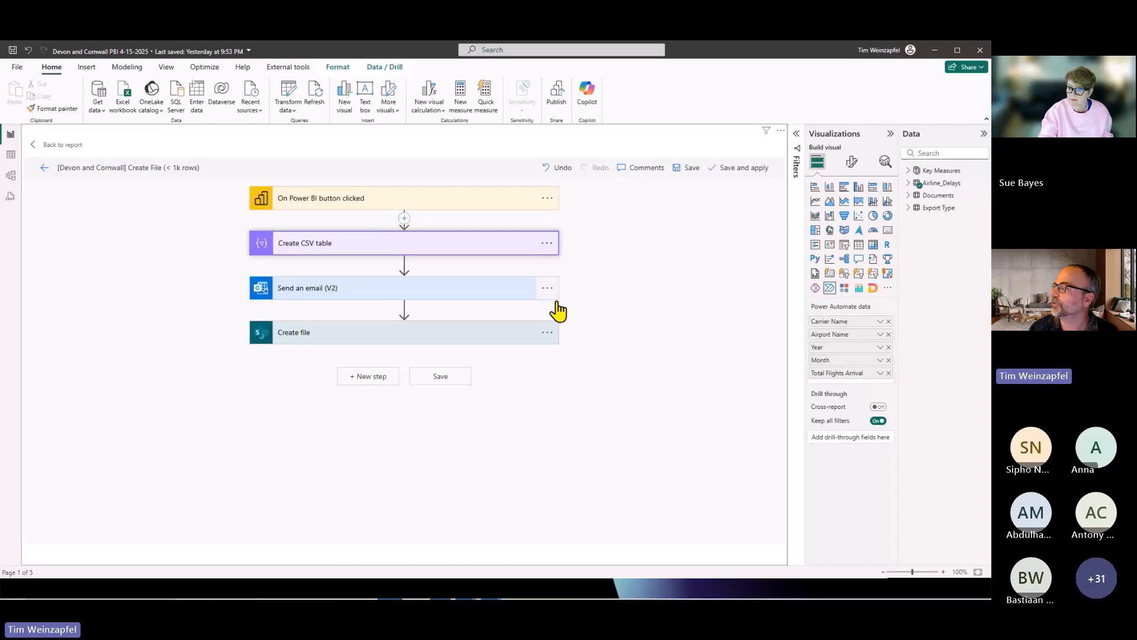
# Examine the Send an email (V2) action's recipient, subject, body and, under its advanced options, the attachment name and content.
pyautogui.click(388, 290)
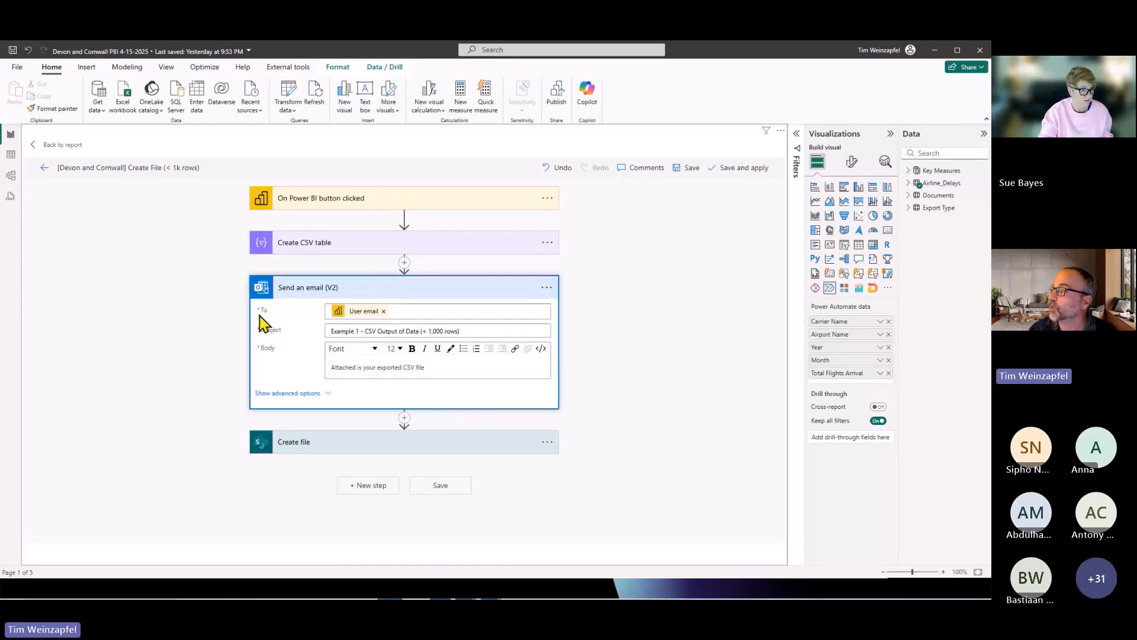
pyautogui.click(415, 314)
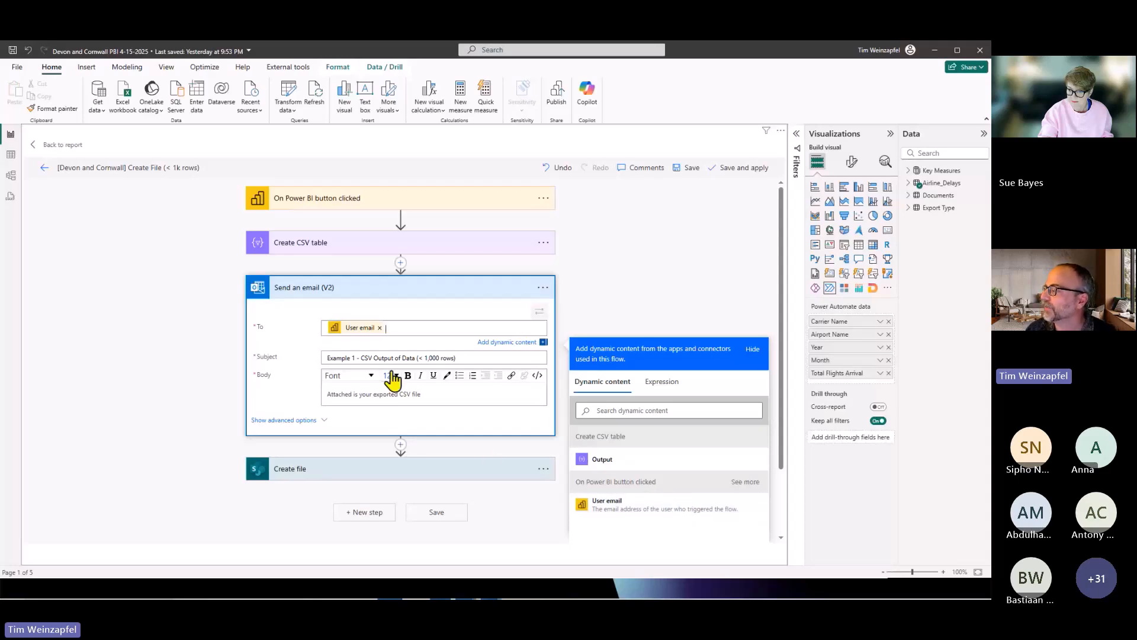
pyautogui.click(349, 394)
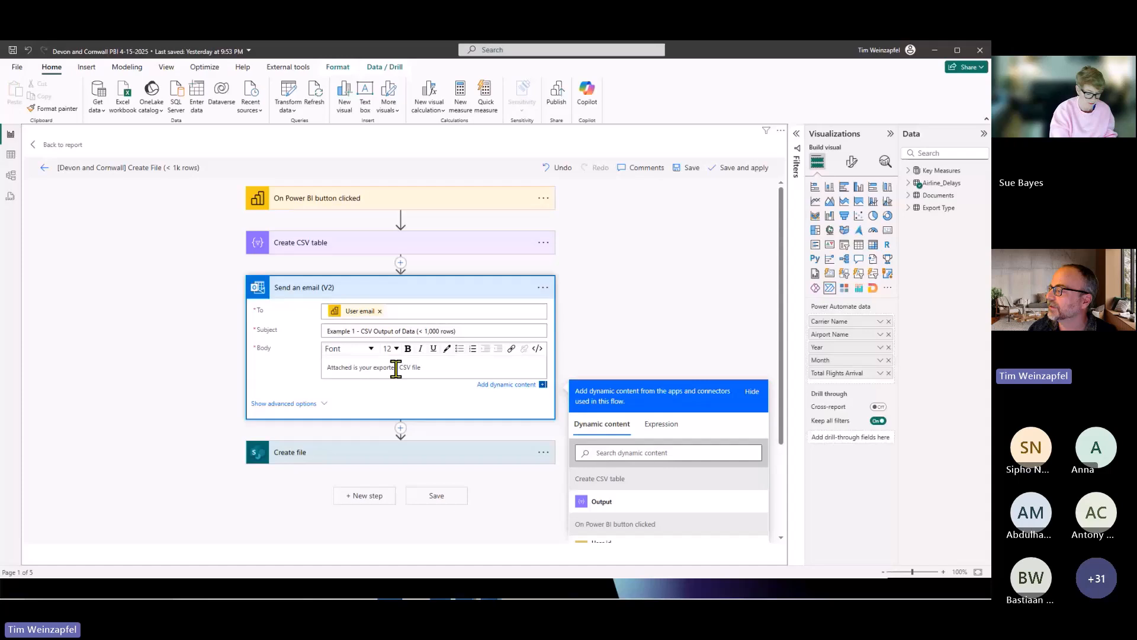
pyautogui.click(323, 404)
pyautogui.scroll(-3, 339, 398)
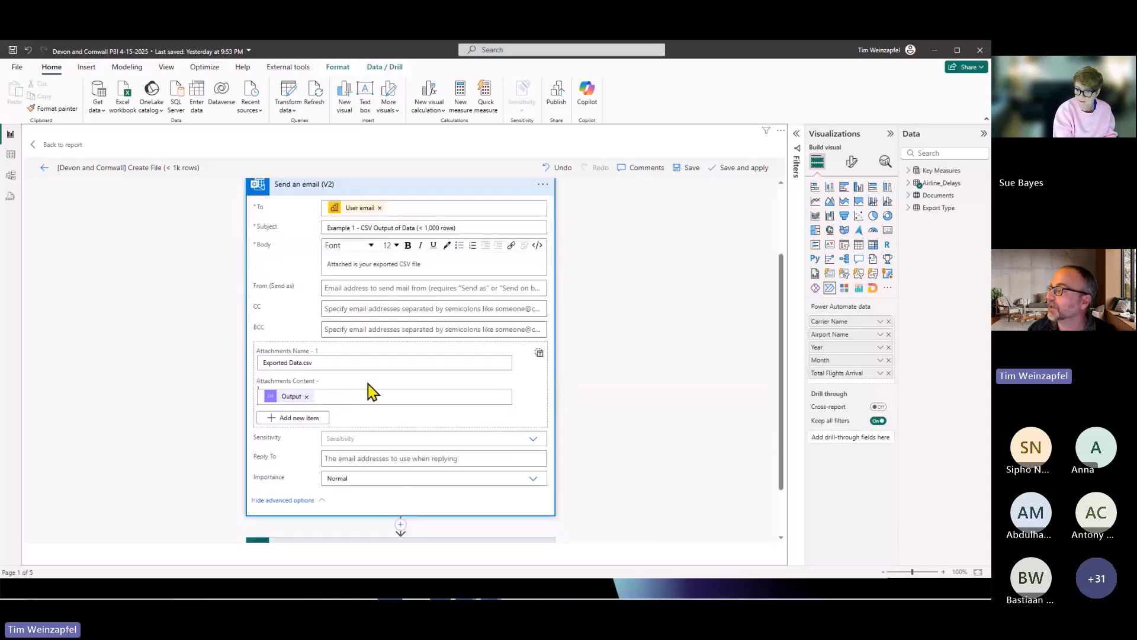
pyautogui.moveTo(323, 364); pyautogui.dragTo(262, 363)
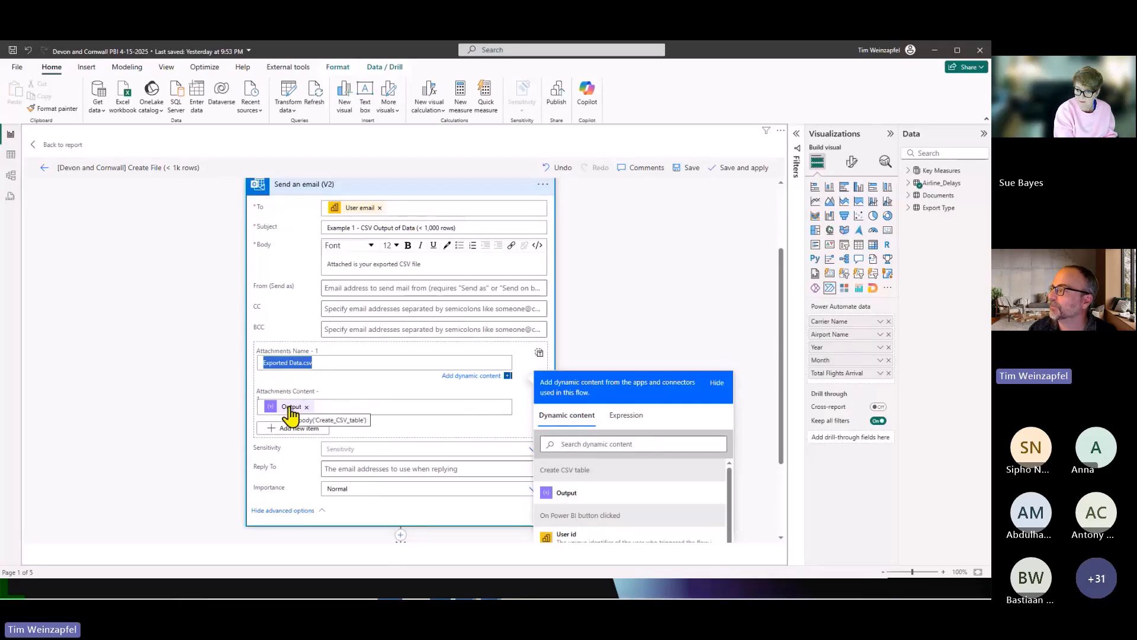
pyautogui.scroll(1, 290, 409)
pyautogui.scroll(3, 327, 247)
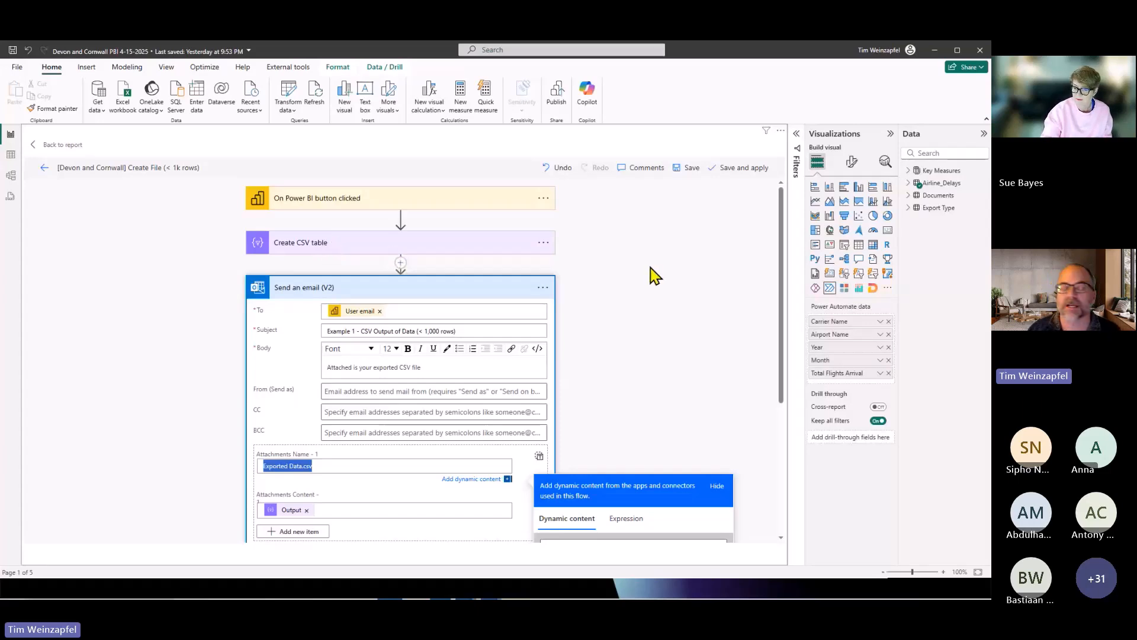
# Examine the SharePoint Create file action's site address, folder path, file name and file content.
pyautogui.scroll(-5, 654, 271)
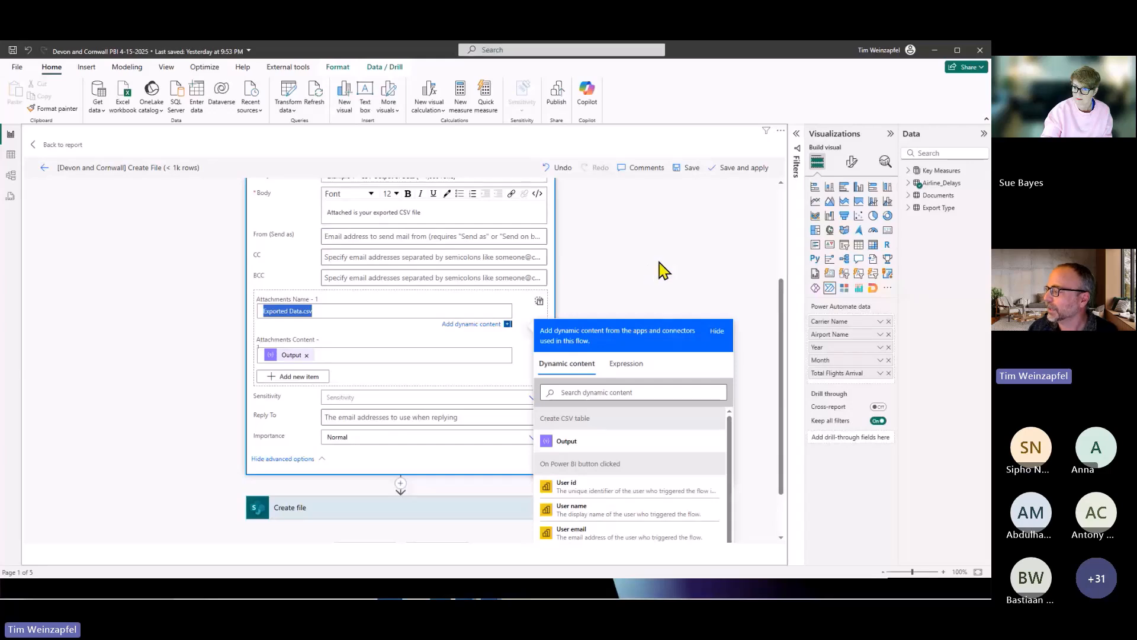
pyautogui.click(415, 510)
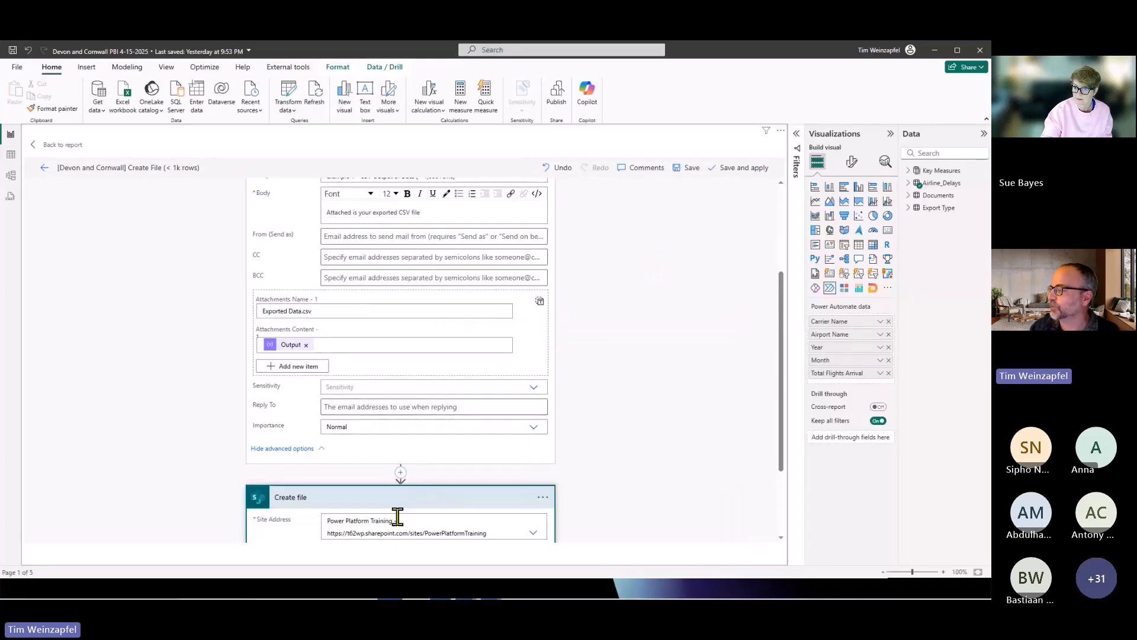
pyautogui.scroll(-4, 403, 459)
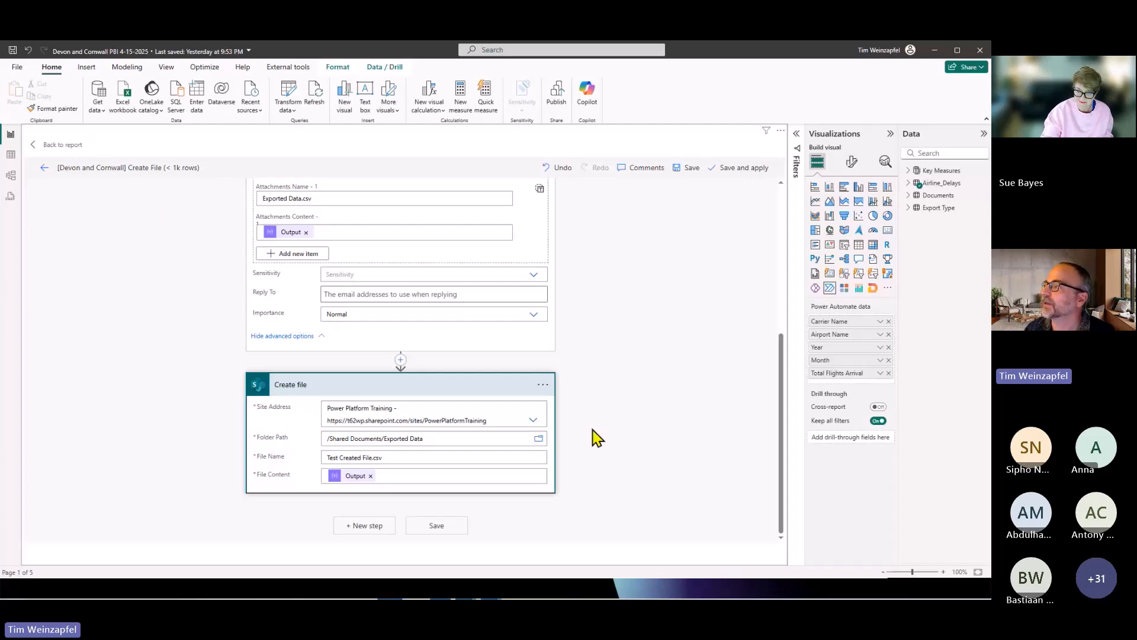
# Return to the report, clear the Carrier Name filter and switch to the page "Example 1b - Using Paginated Report".
pyautogui.click(50, 146)
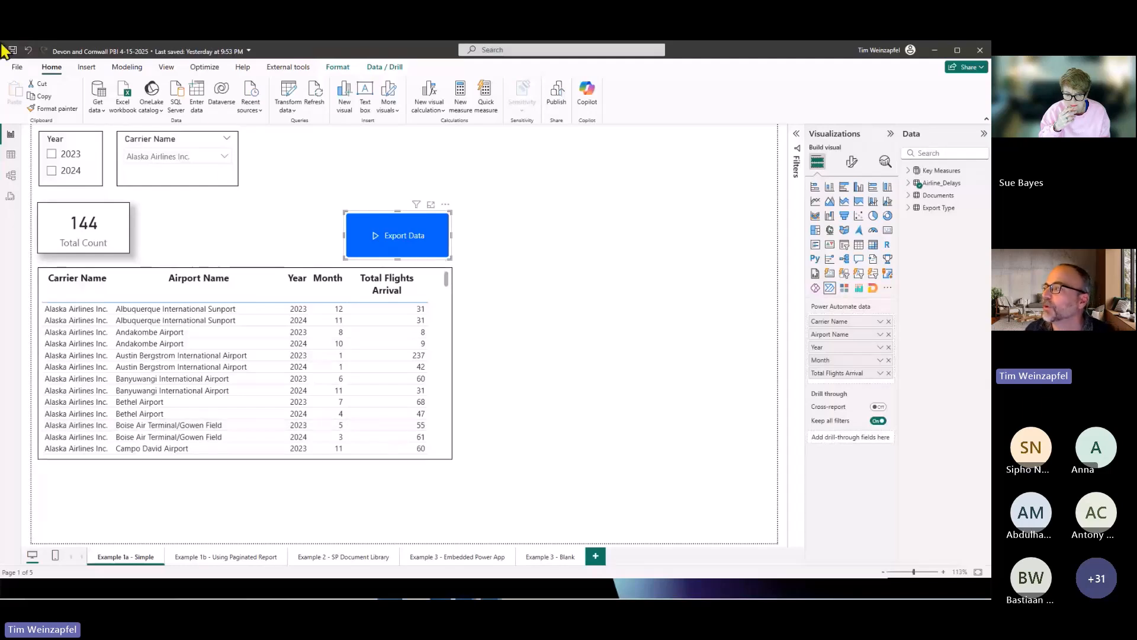
pyautogui.click(212, 140)
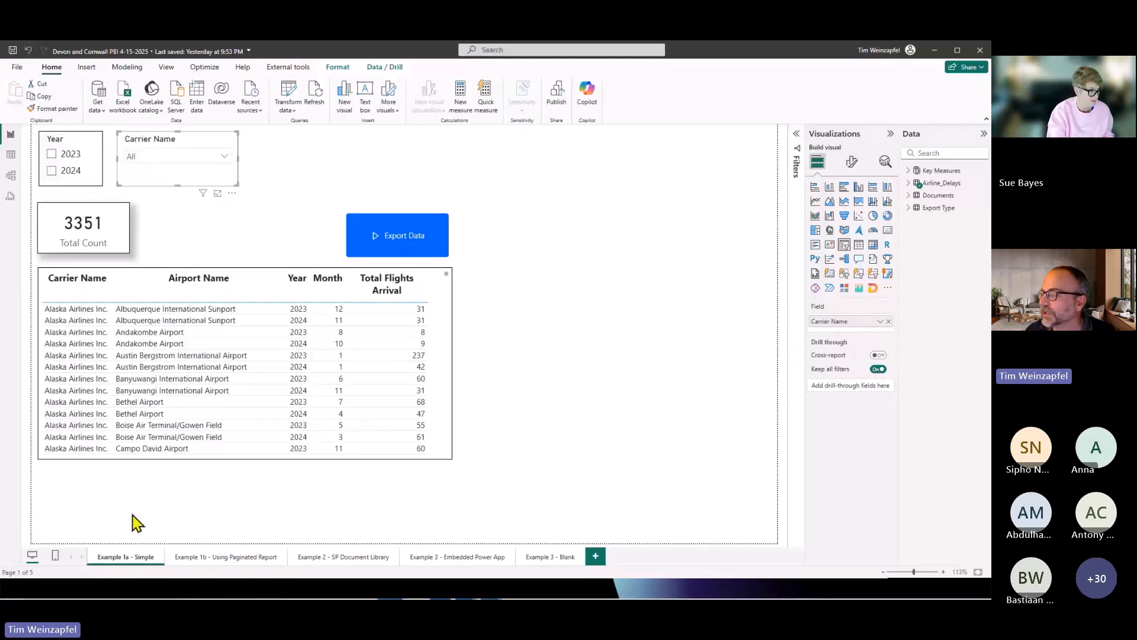
pyautogui.click(243, 558)
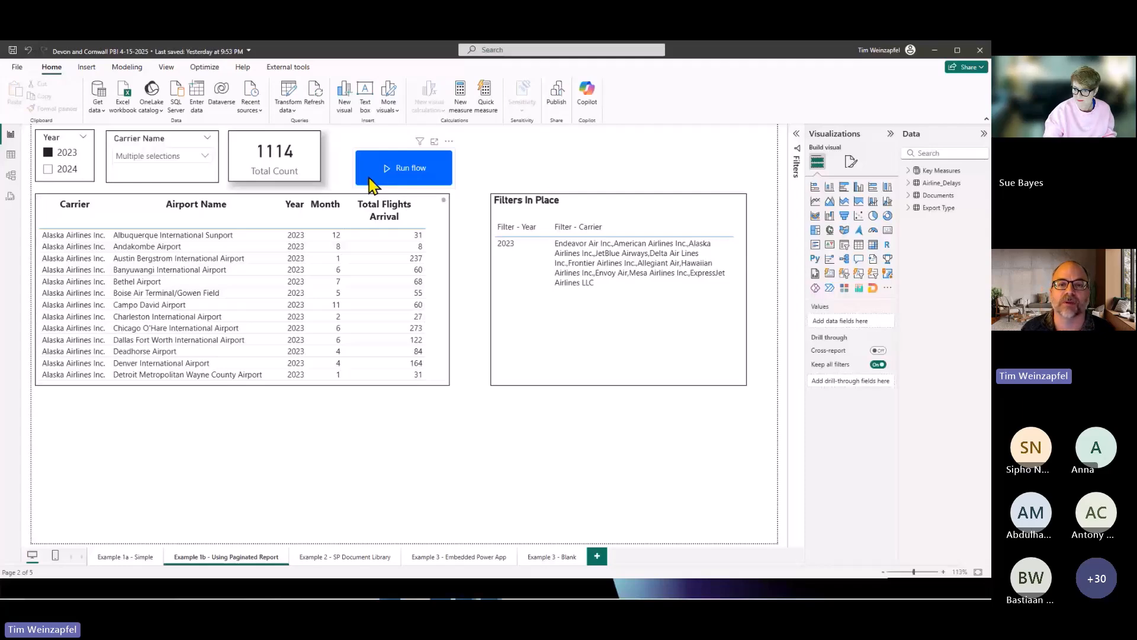
# Switch to the browser and reload the expired paginated report "Devon and Cornwell PBI 4-15-2025 (Paginated Report)".
pyautogui.hotkey('alt', 'Tab')
pyautogui.click(287, 53)
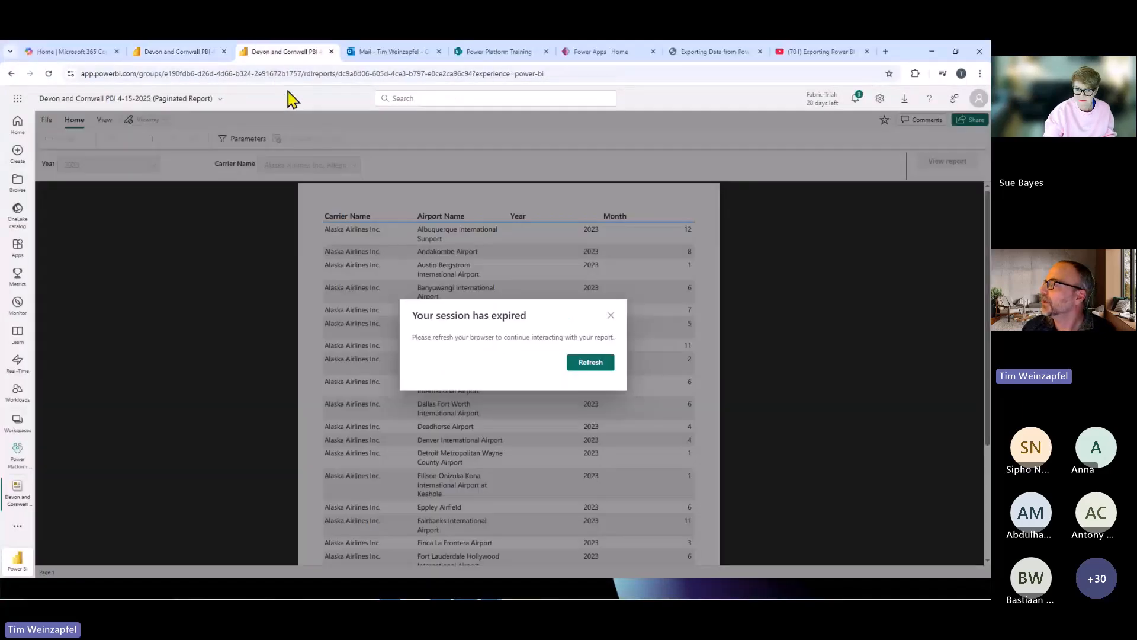
pyautogui.click(599, 370)
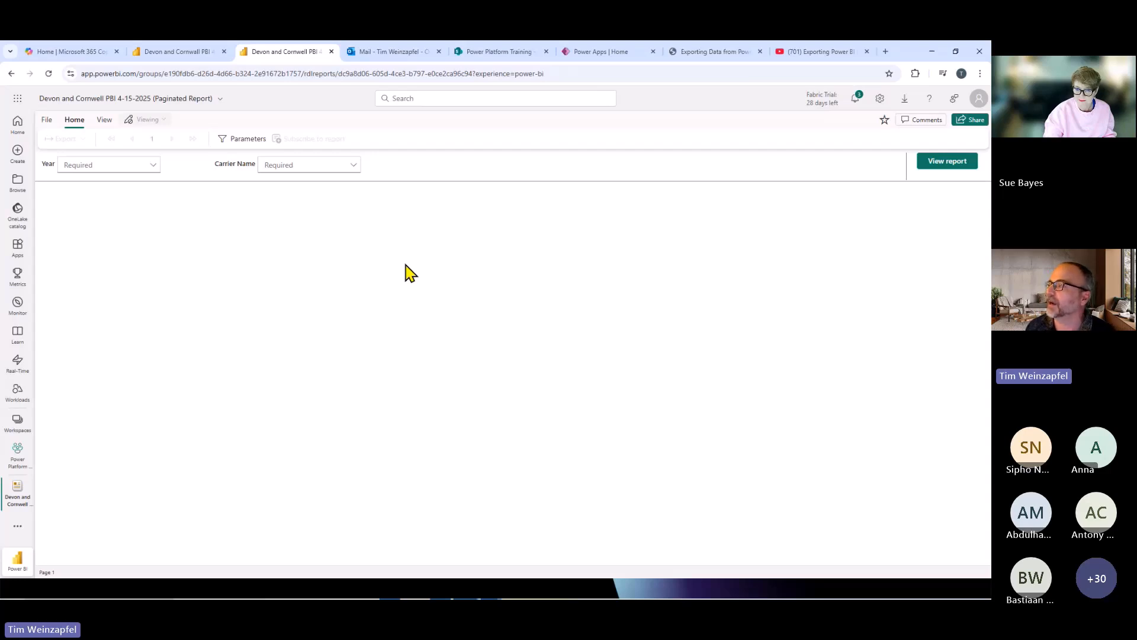
# Run the paginated report for Year 2023 and the carriers Alaska Airlines Inc., Allegiant Air and American Airlines Inc.
pyautogui.click(152, 167)
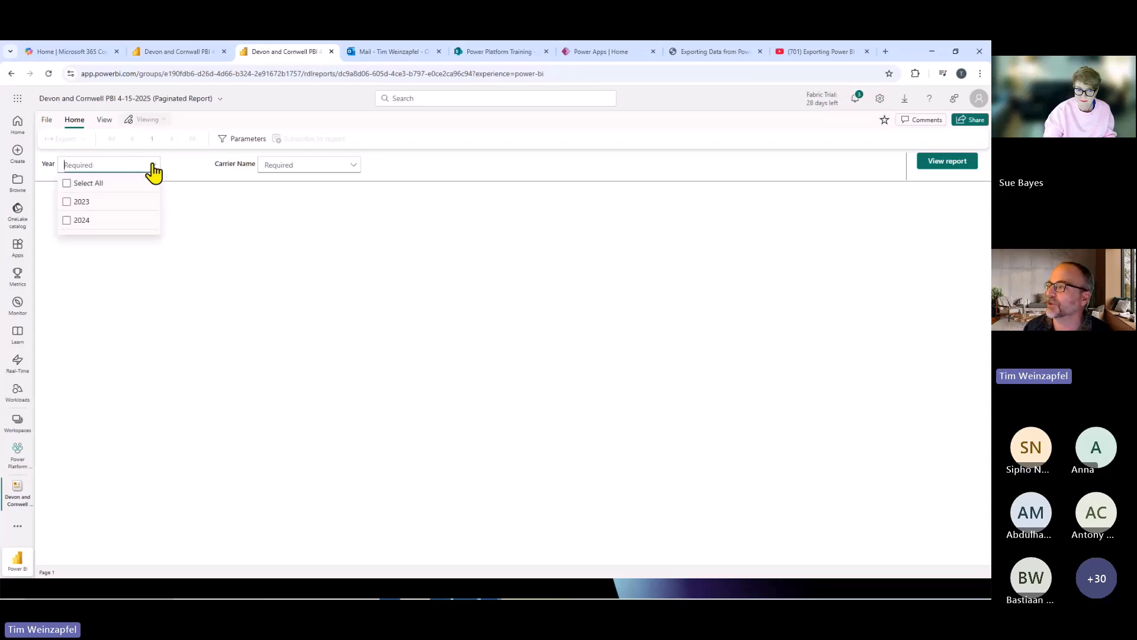
pyautogui.click(83, 202)
pyautogui.click(322, 165)
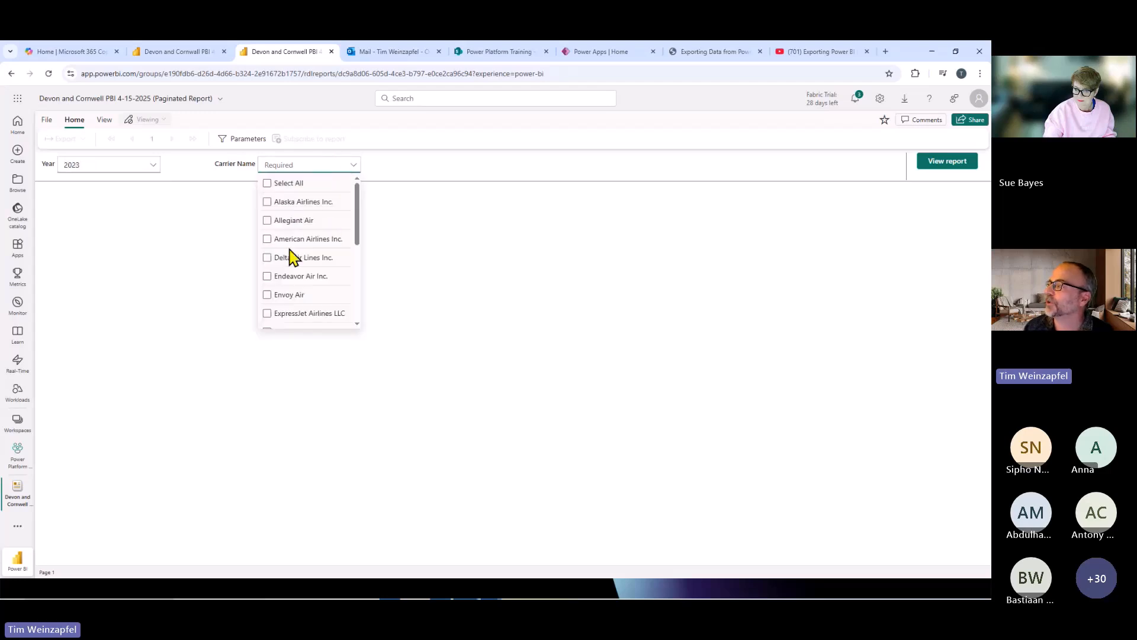
pyautogui.click(287, 220)
pyautogui.click(287, 204)
pyautogui.click(287, 240)
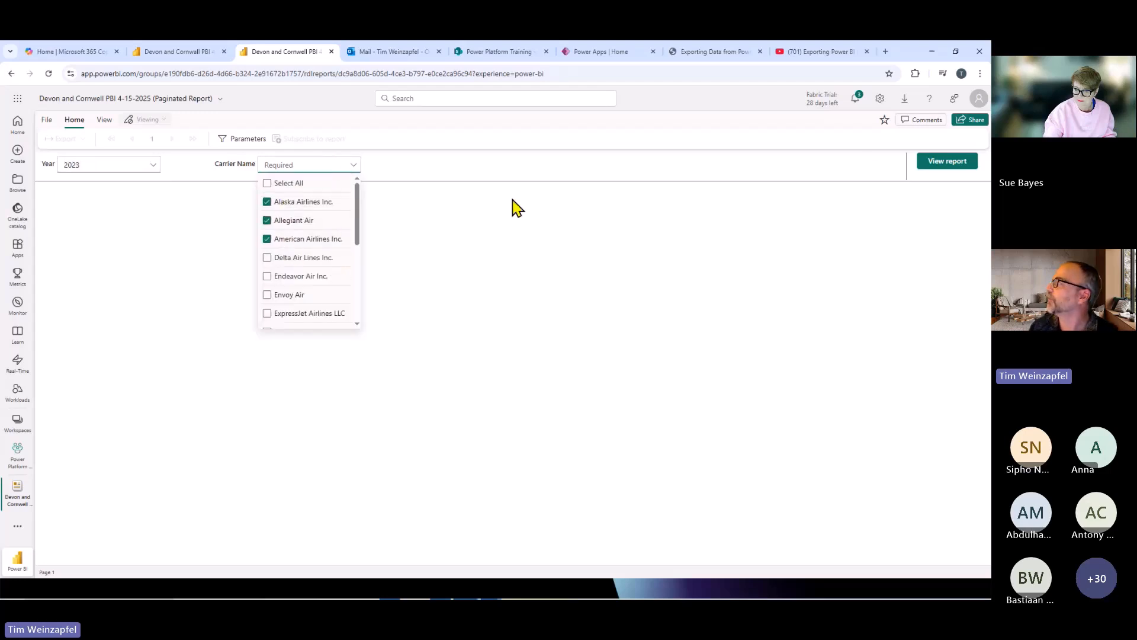
pyautogui.click(943, 162)
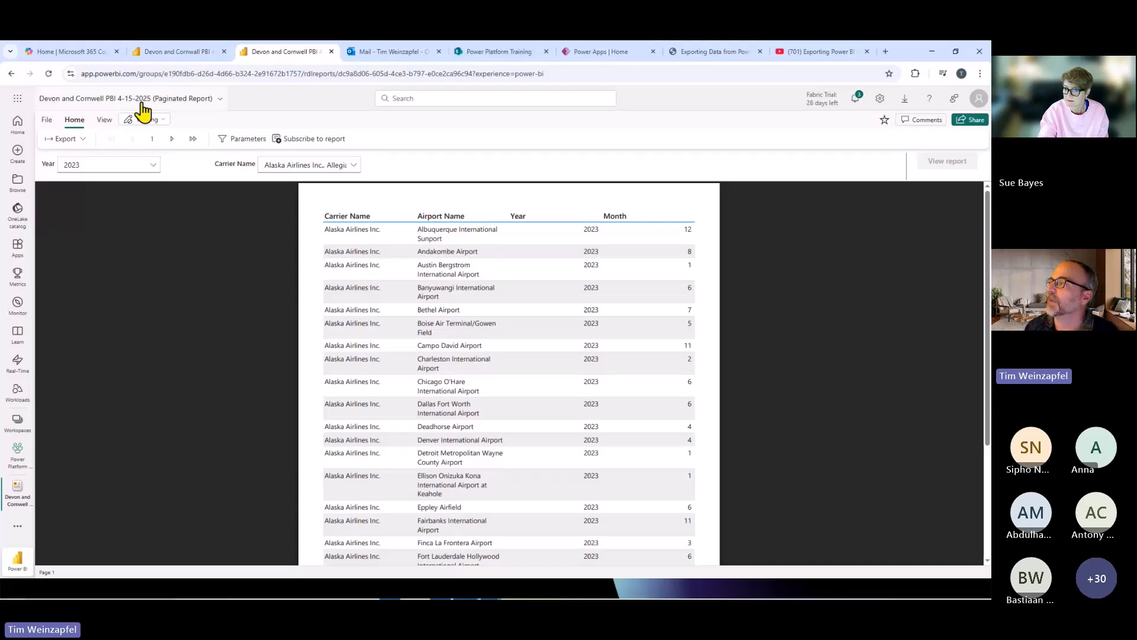
# Open the PBI User Groups folder of the Power Platform Integration workspace to see where the paginated report is stored.
pyautogui.click(114, 100)
pyautogui.click(86, 174)
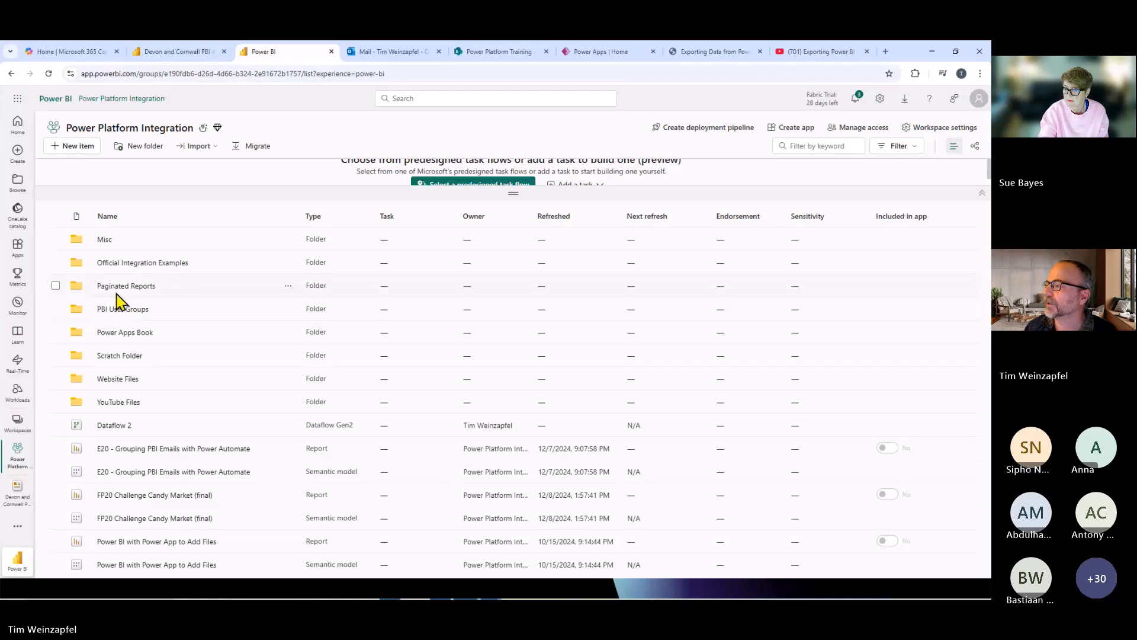
pyautogui.click(119, 308)
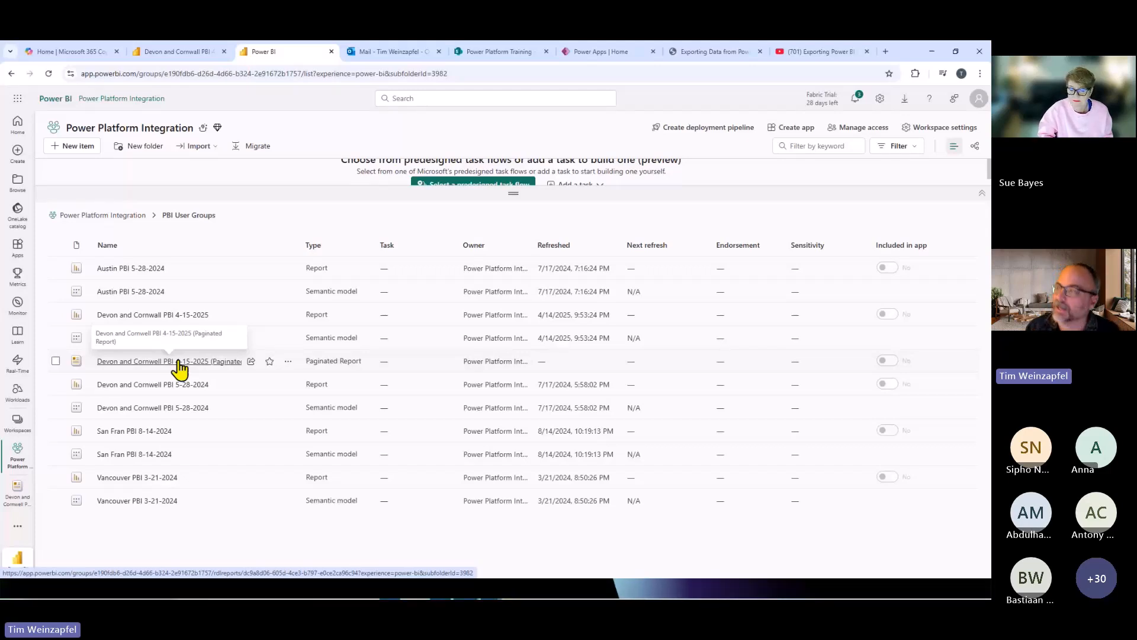
# Open the Example 1b page of the published Power BI report and clear its Year and Carrier Name filters.
pyautogui.click(168, 53)
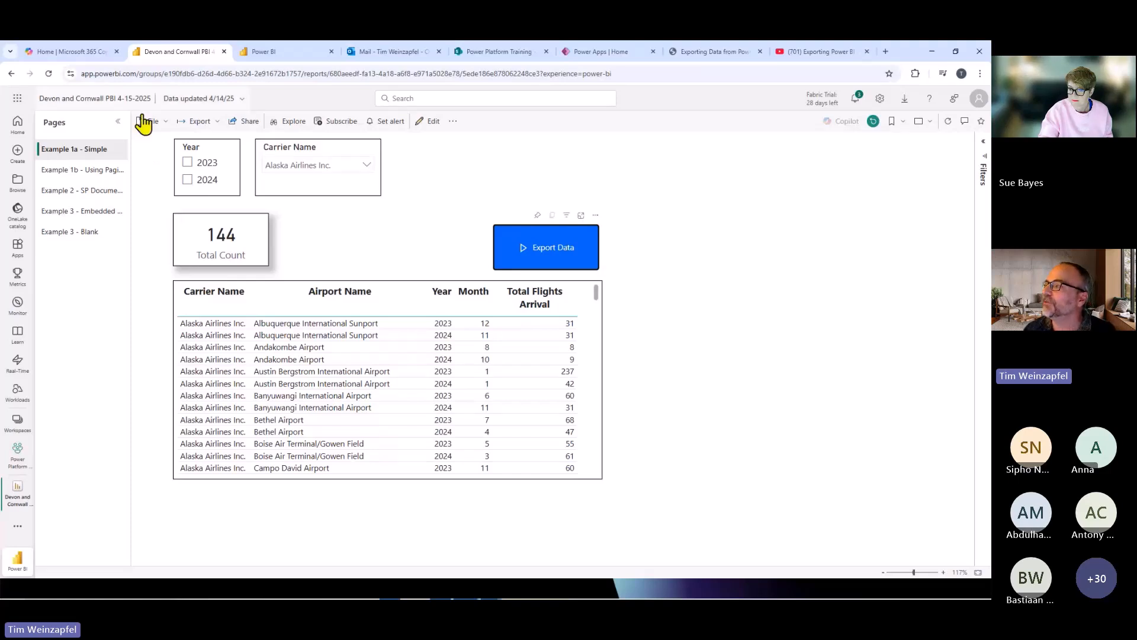
pyautogui.click(88, 171)
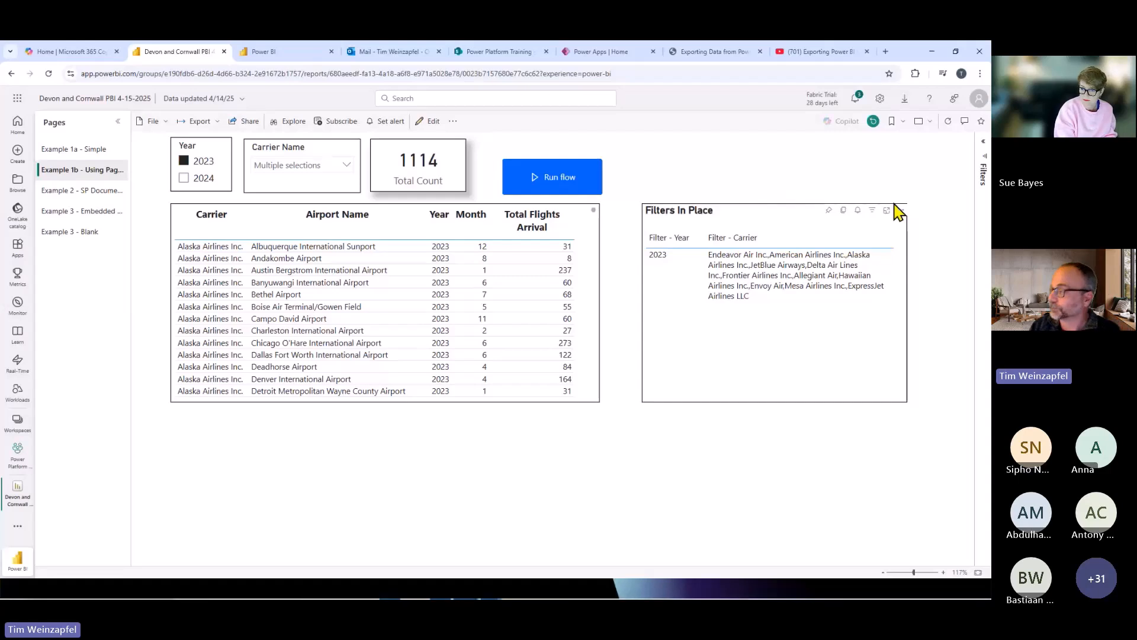
pyautogui.click(194, 169)
pyautogui.click(350, 147)
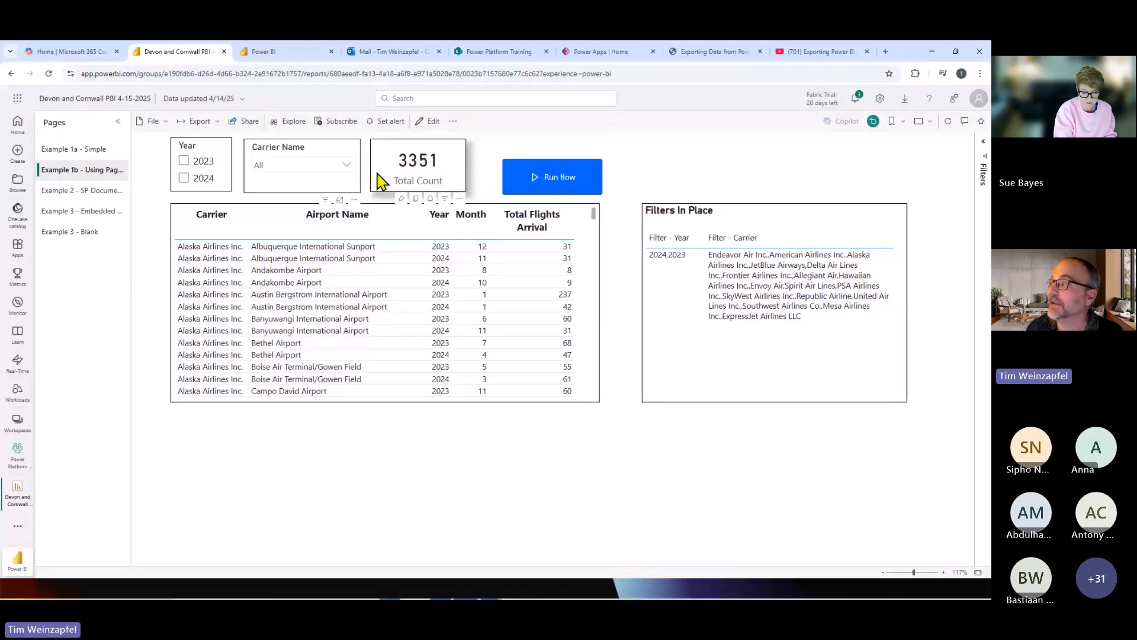
# Filter the page to 2023 and the carriers Alaska, Allegiant, American, Delta, Endeavor, Envoy and ExpressJet.
pyautogui.click(183, 161)
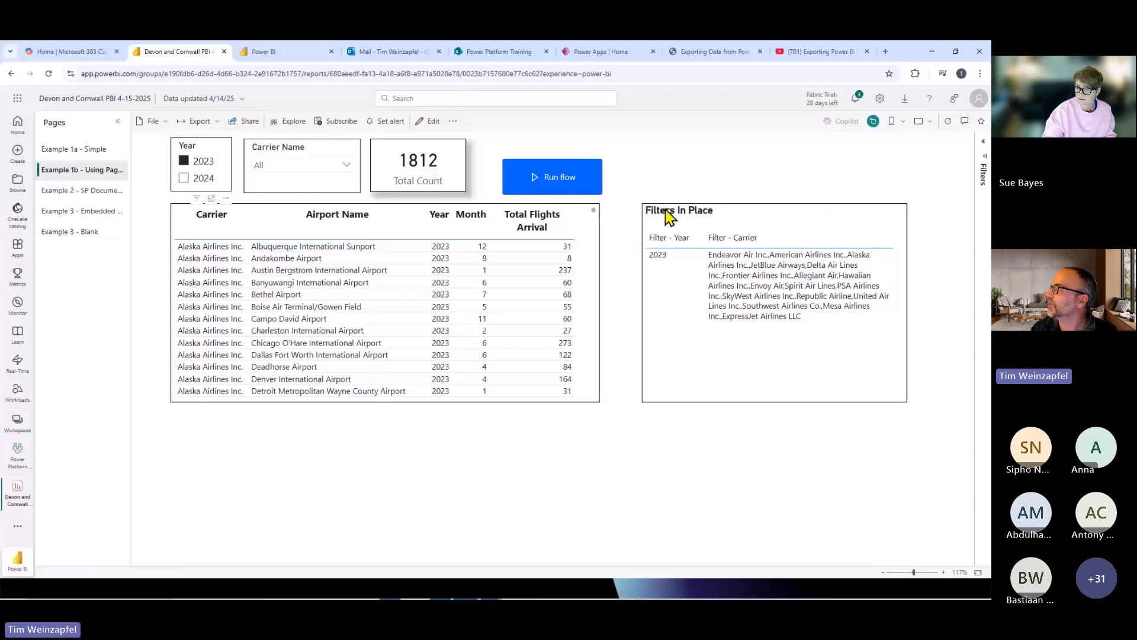
pyautogui.click(347, 168)
pyautogui.click(291, 182)
pyautogui.click(286, 200)
pyautogui.click(287, 218)
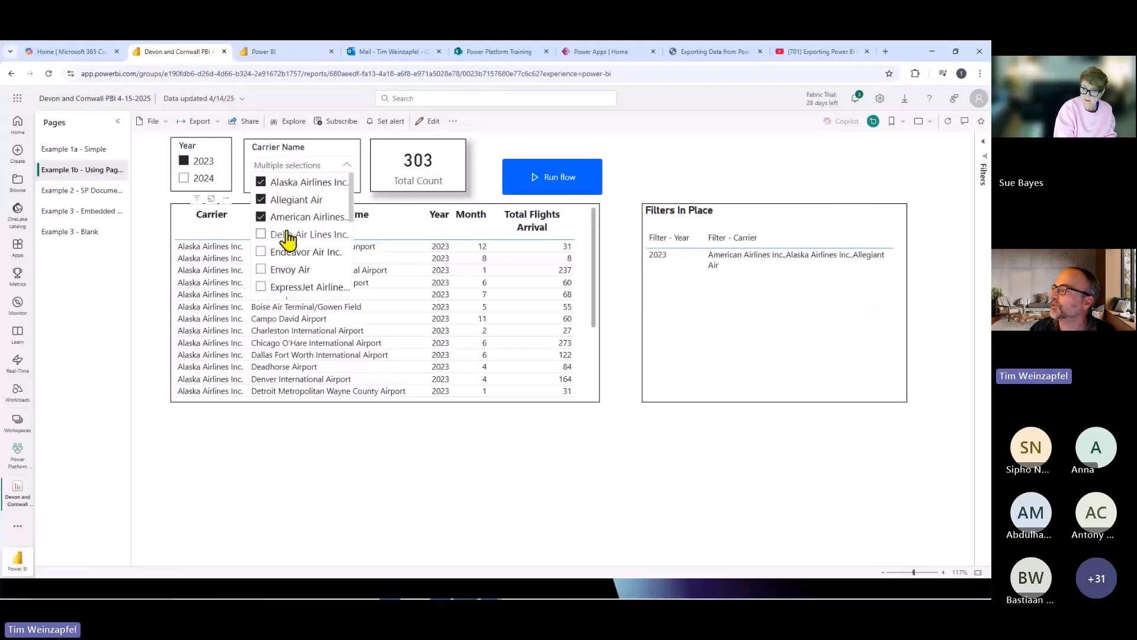
pyautogui.click(287, 235)
pyautogui.click(290, 252)
pyautogui.click(289, 270)
pyautogui.click(290, 287)
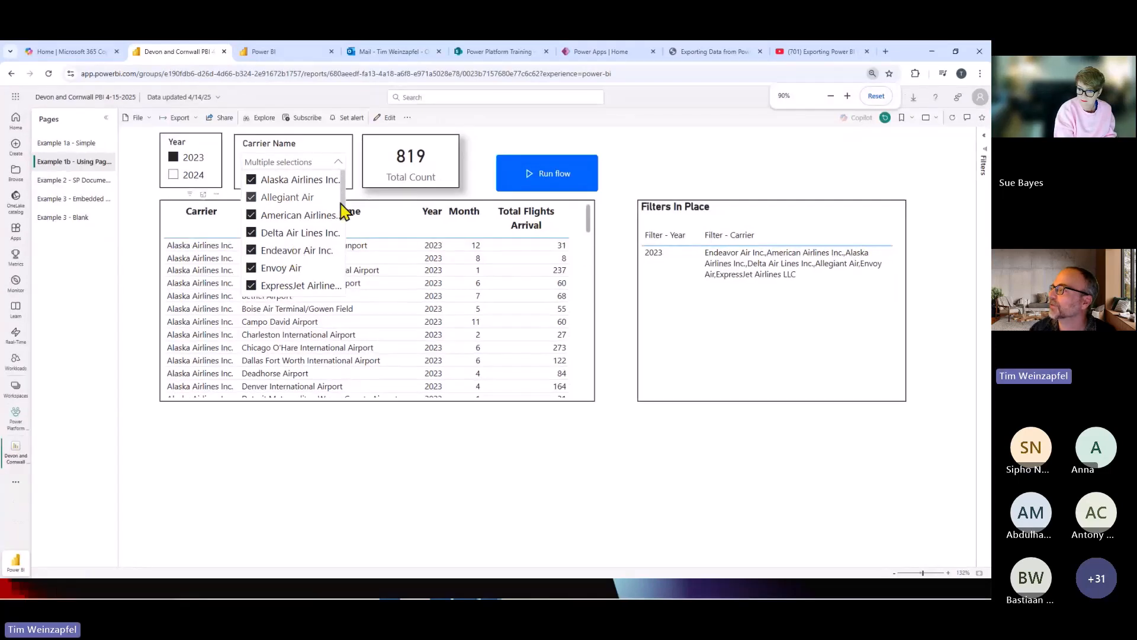
# Add Frontier, Hawaiian, JetBlue and Mesa to the carrier filter and check the year and carrier columns of Filters In Place.
pyautogui.moveTo(351, 203); pyautogui.dragTo(350, 224)
pyautogui.scroll(-1, 314, 237)
pyautogui.click(276, 245)
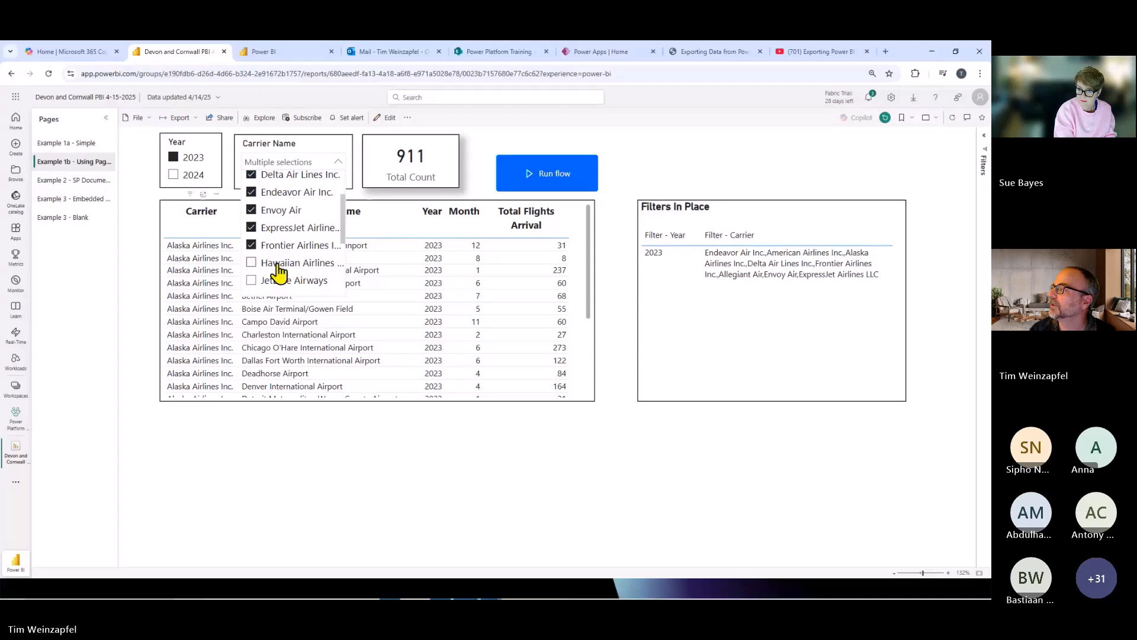
pyautogui.click(278, 267)
pyautogui.click(286, 283)
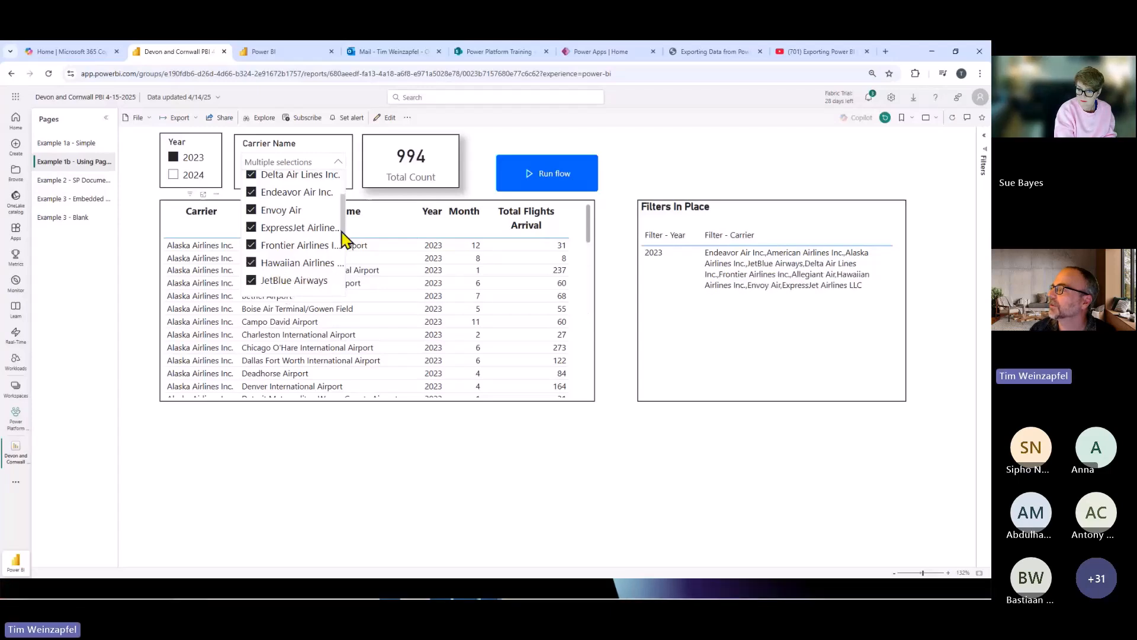
pyautogui.scroll(-2, 296, 261)
pyautogui.click(286, 270)
pyautogui.click(675, 146)
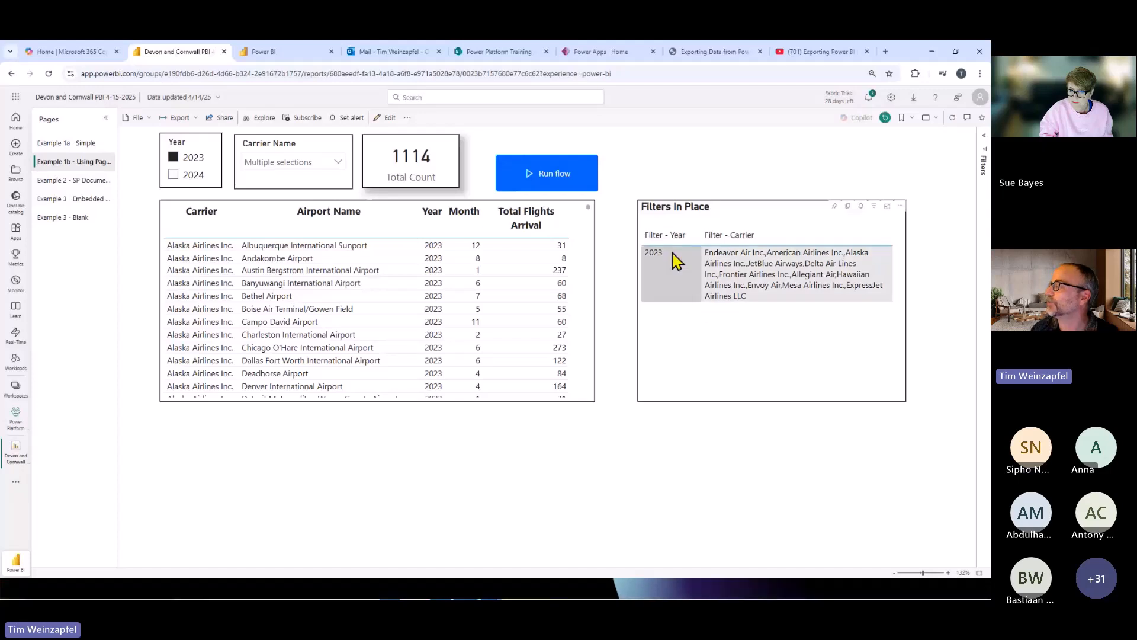
pyautogui.click(665, 237)
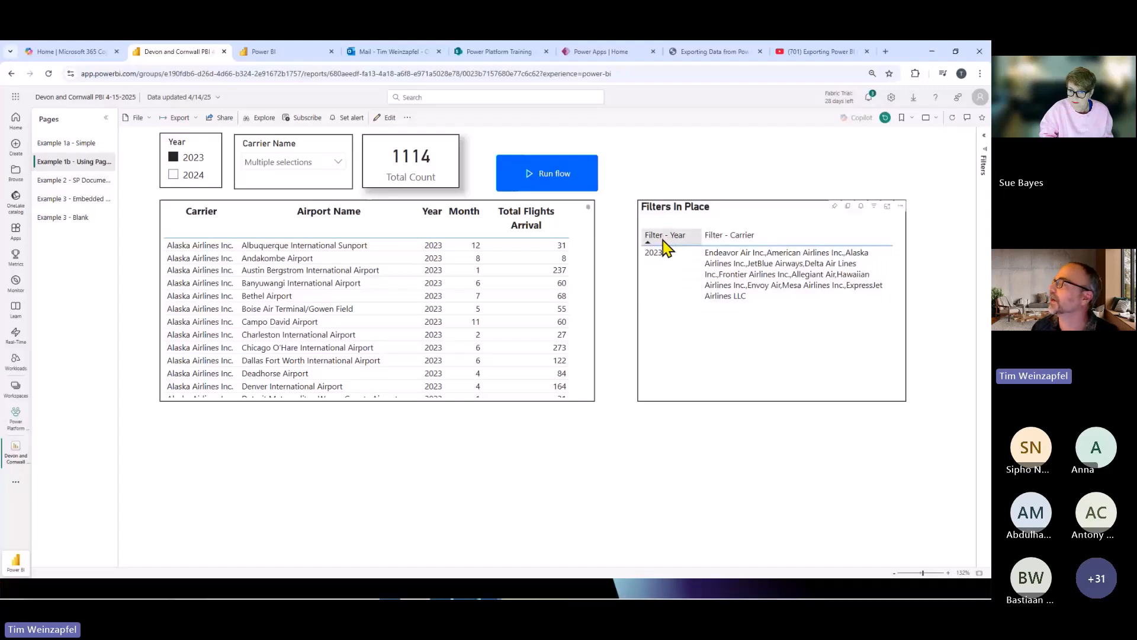
pyautogui.click(727, 243)
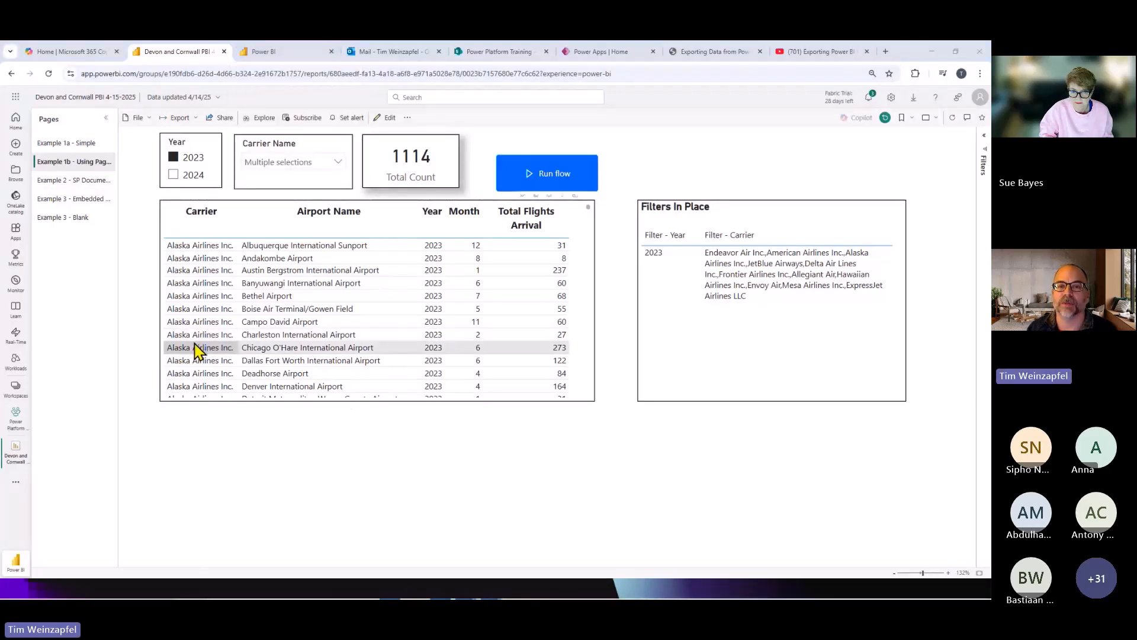
# In Power BI Desktop, edit the Run flow button and open the flow "[Devon and Cornwall] Export PBI to Excel or CSV (page report)" for editing.
pyautogui.hotkey('alt', 'Tab')
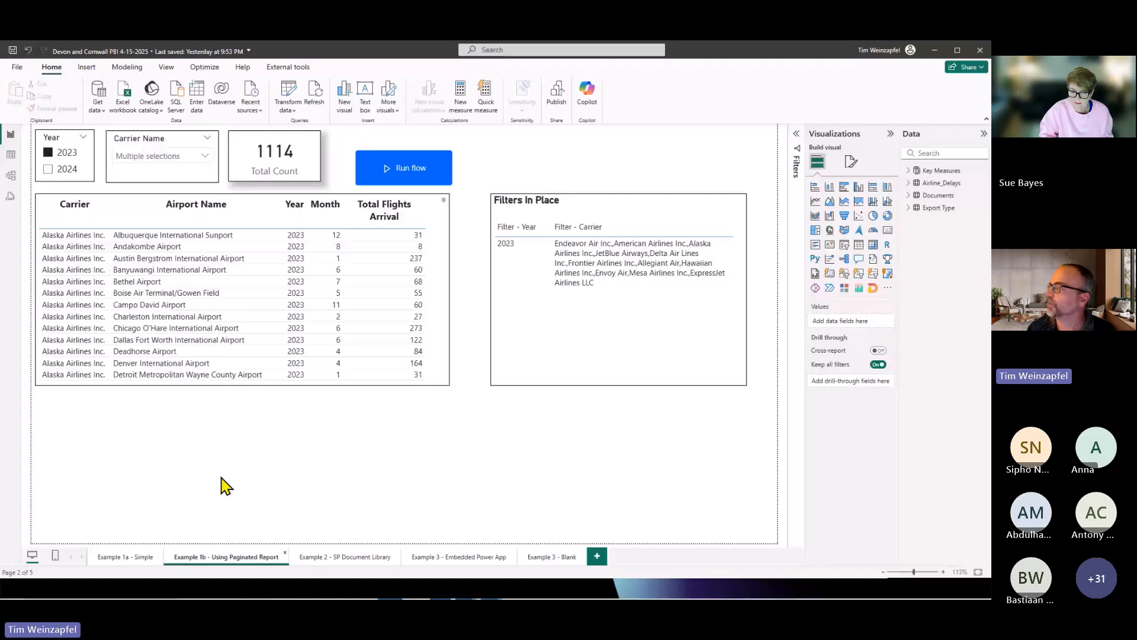
pyautogui.click(449, 142)
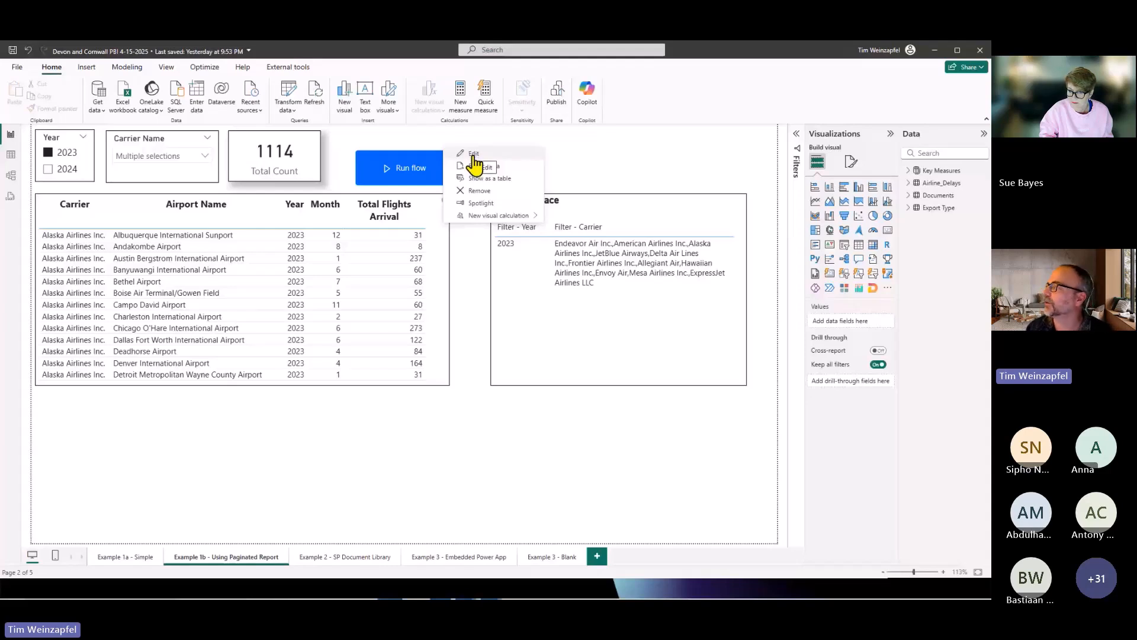
pyautogui.click(474, 154)
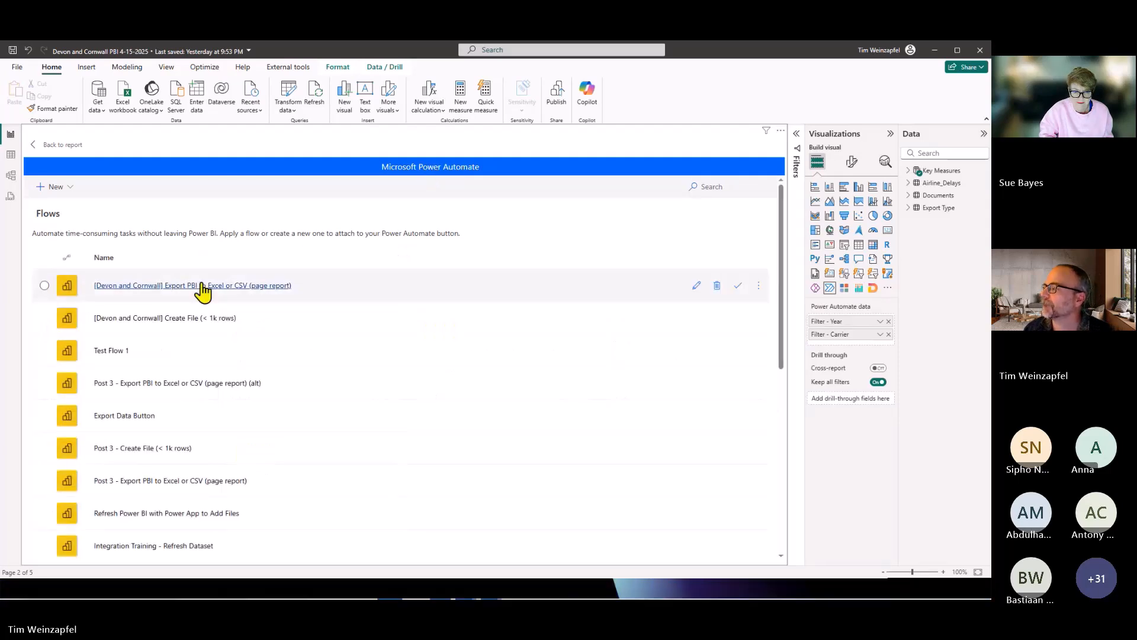
pyautogui.click(696, 285)
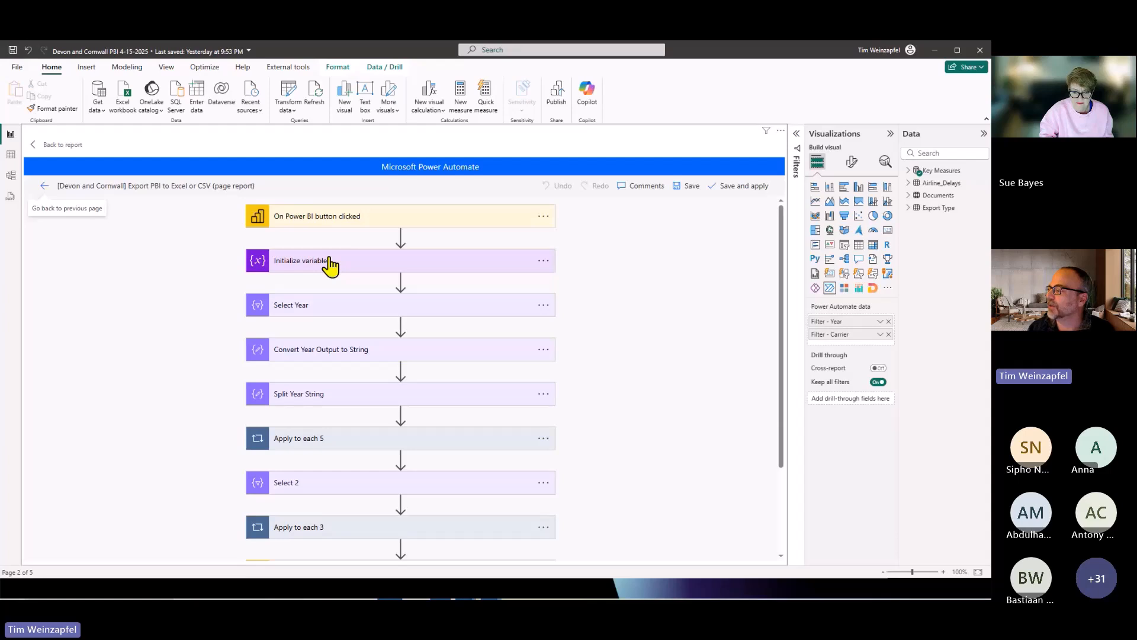
# Browse the Power BI connector's available actions from a new operation placed after Apply to each 3, and discard the unused operation.
pyautogui.scroll(-4, 330, 266)
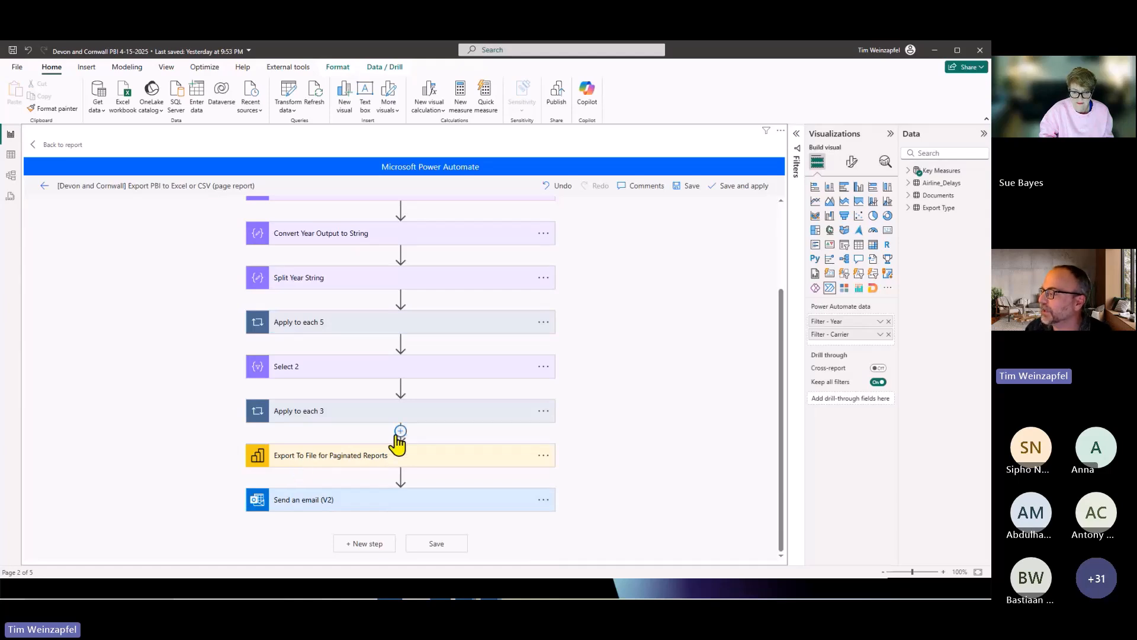
pyautogui.click(391, 445)
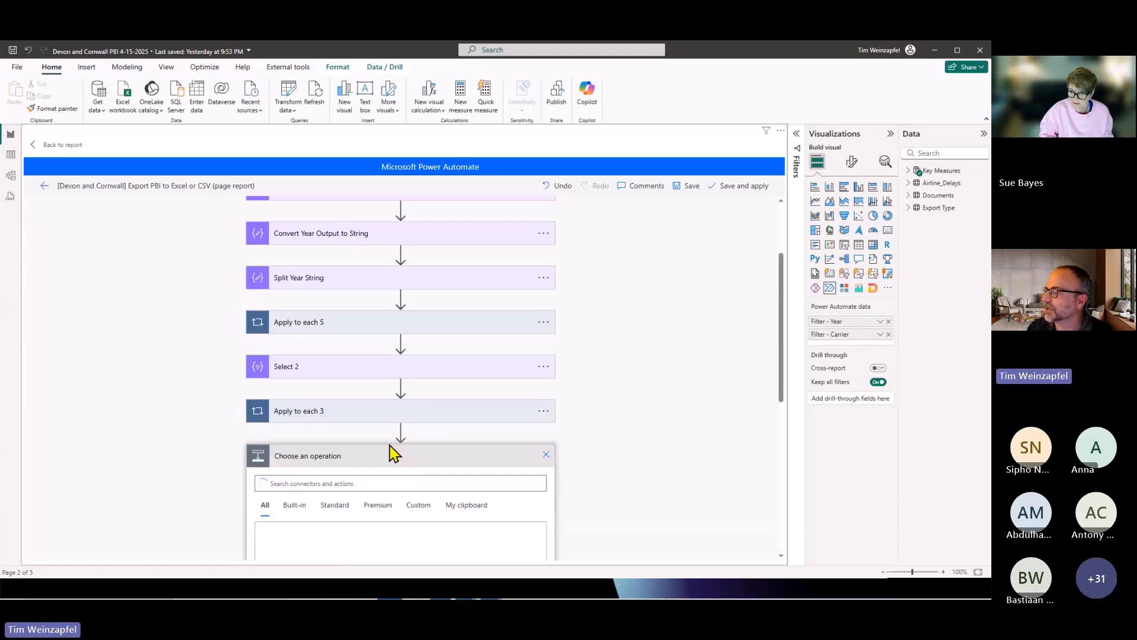
pyautogui.write('power')
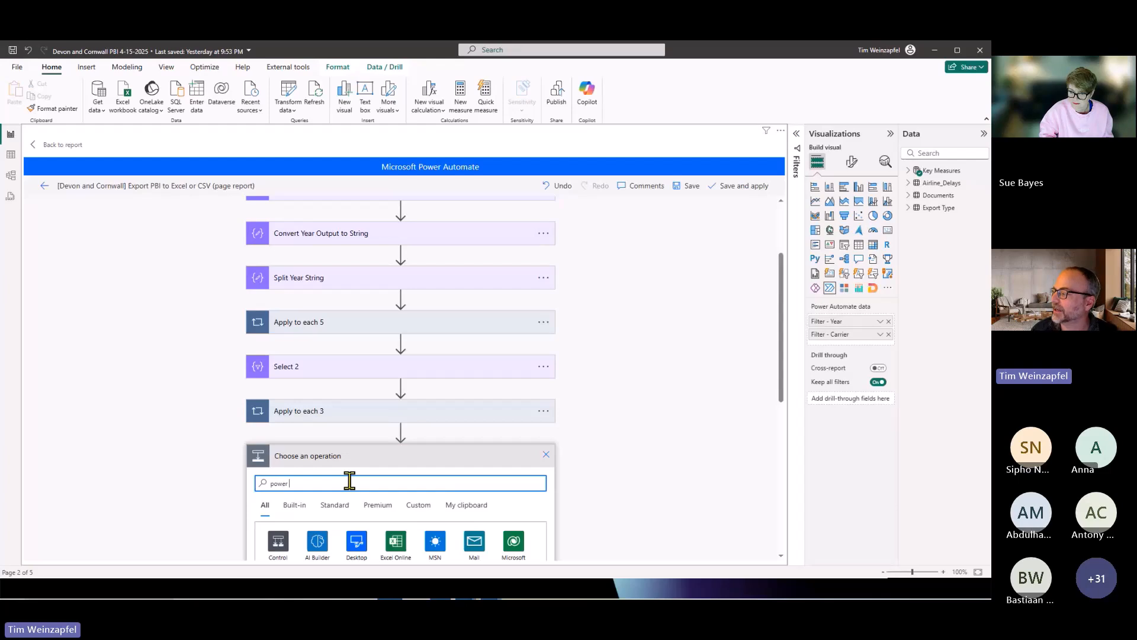
pyautogui.write(' bi')
pyautogui.scroll(-3, 673, 369)
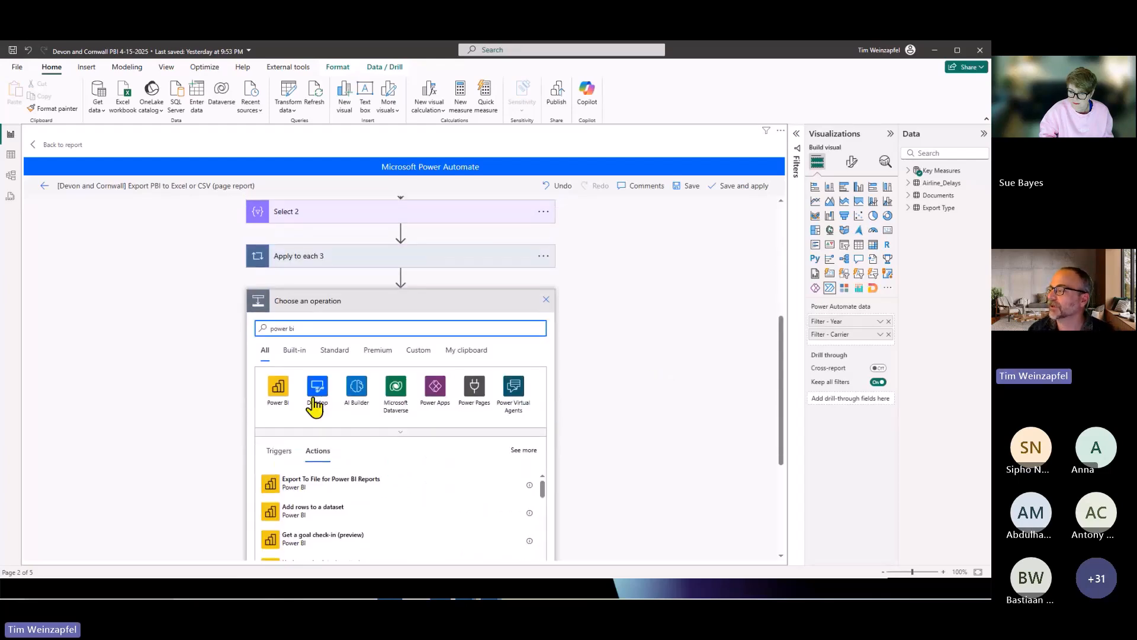
pyautogui.click(284, 391)
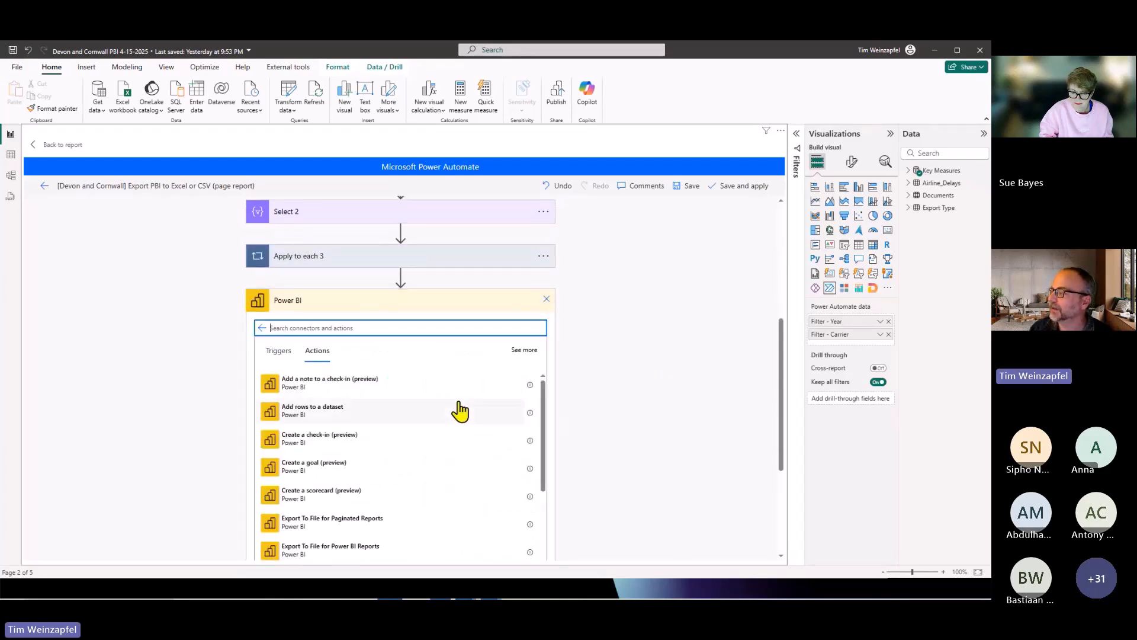
pyautogui.scroll(-5, 469, 411)
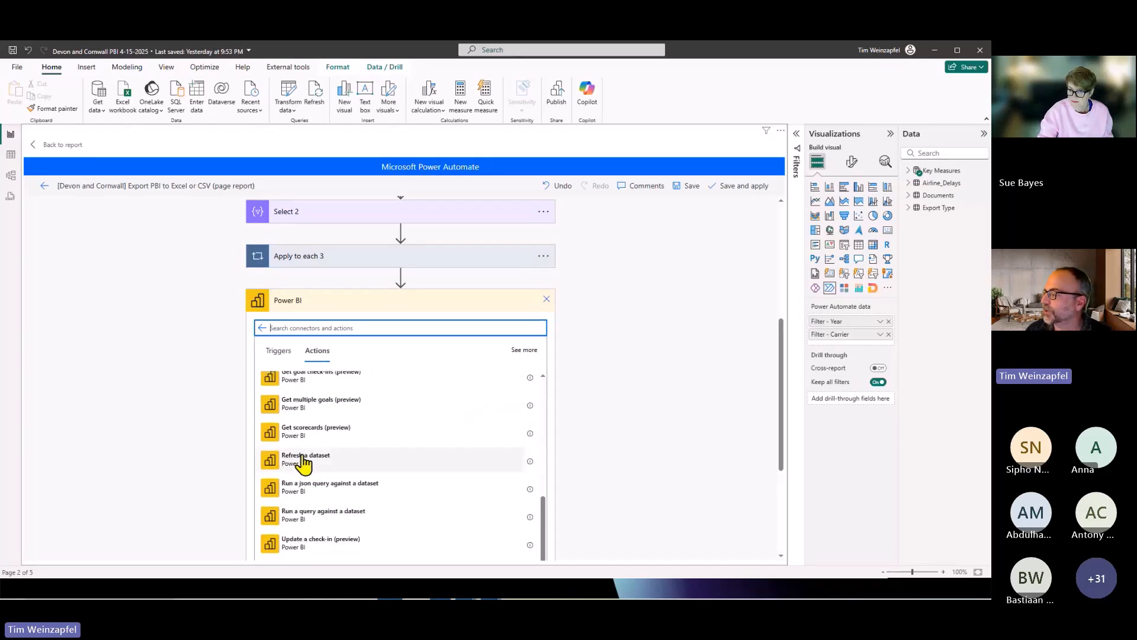
pyautogui.scroll(5, 288, 464)
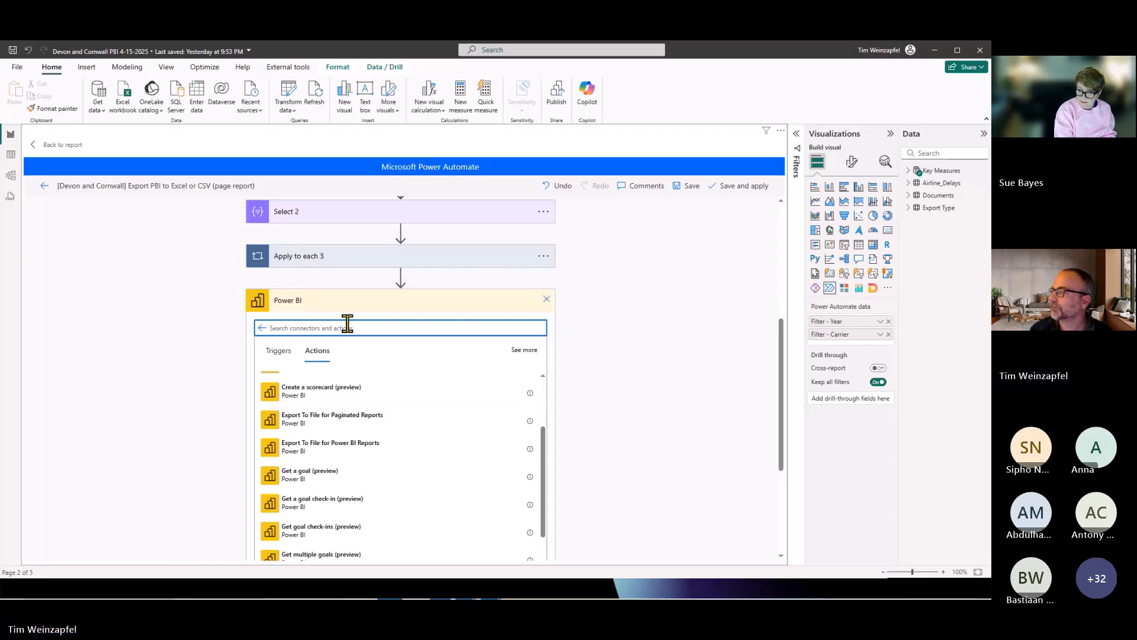
pyautogui.click(547, 300)
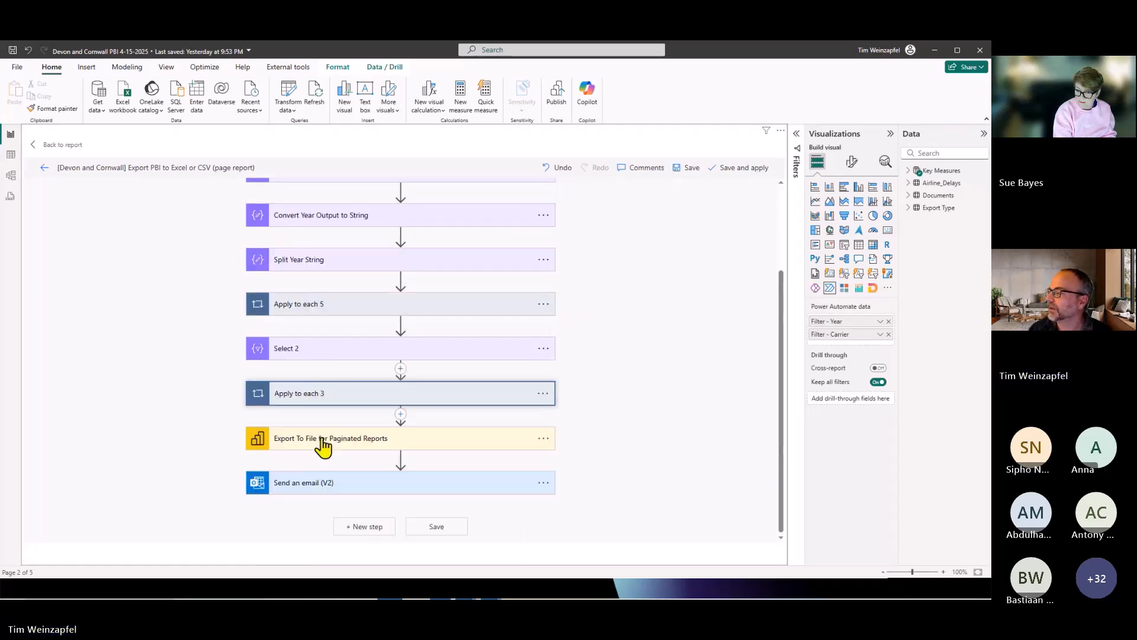
# Examine the Export To File for Paginated Reports settings, from workspace, report and export format through to ParameterValues.
pyautogui.click(330, 437)
pyautogui.scroll(-1, 337, 428)
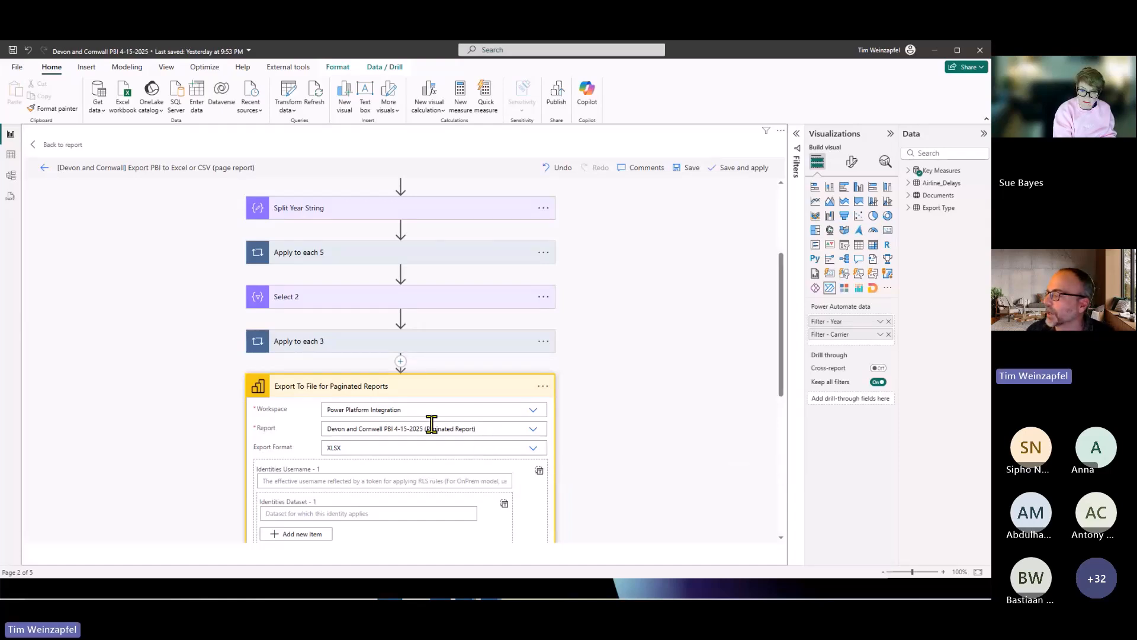
pyautogui.scroll(-4, 464, 388)
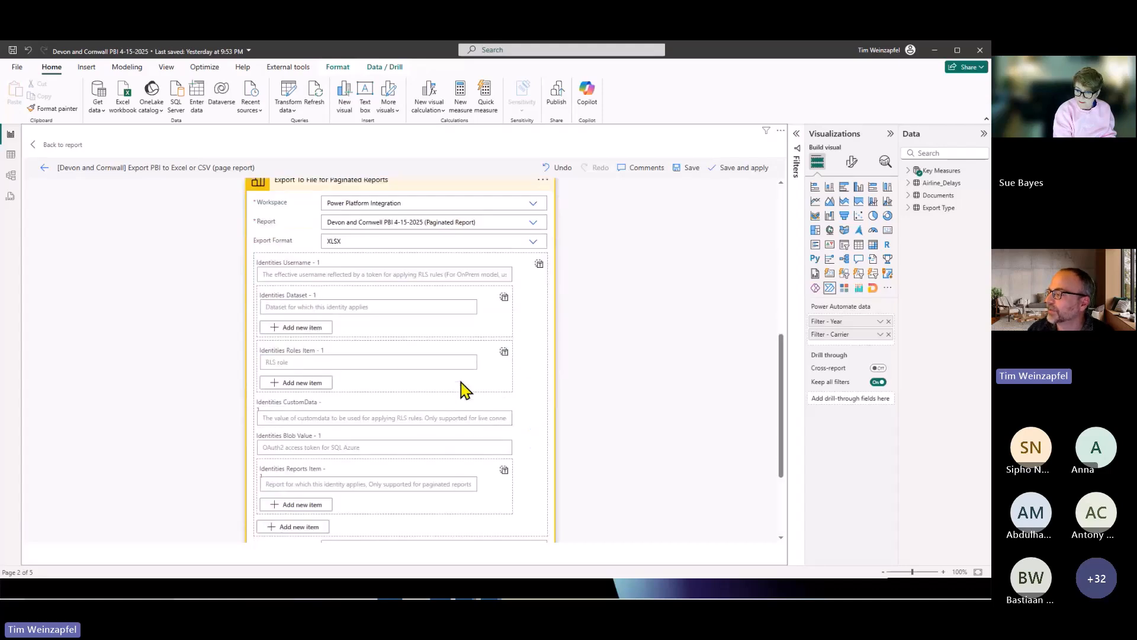
pyautogui.scroll(-2, 464, 388)
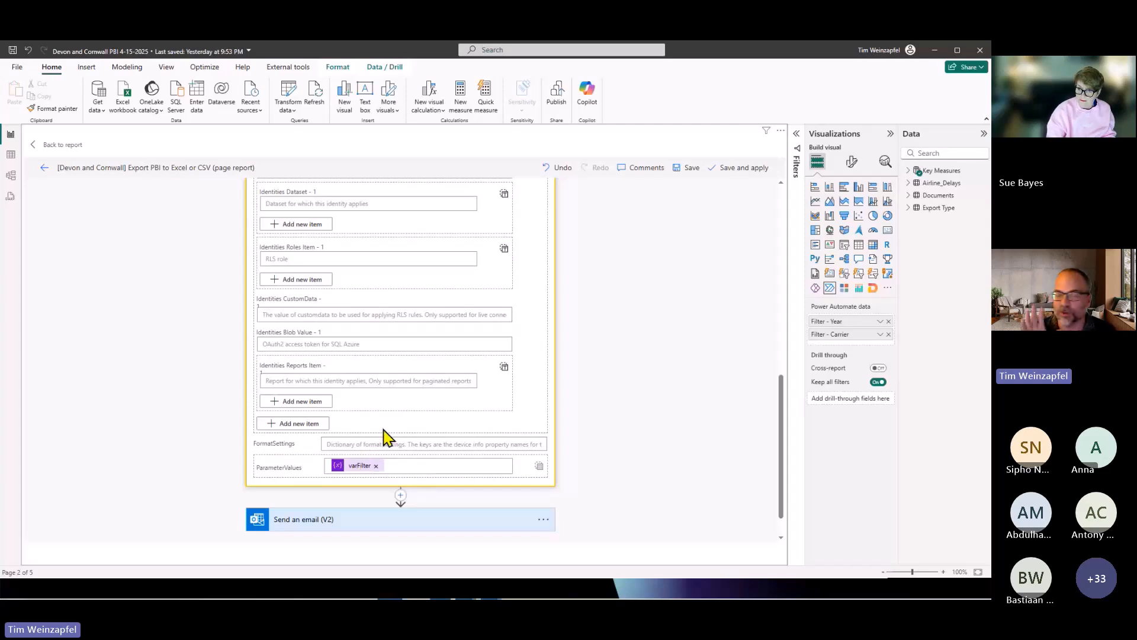
pyautogui.hotkey('alt', 'Tab')
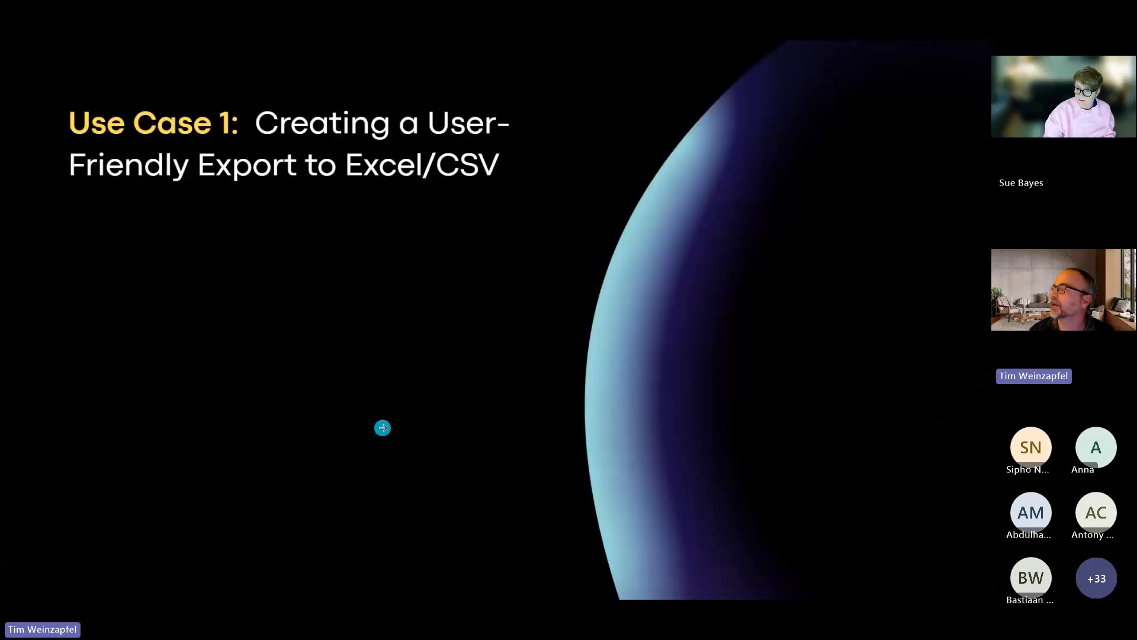
pyautogui.click(383, 426)
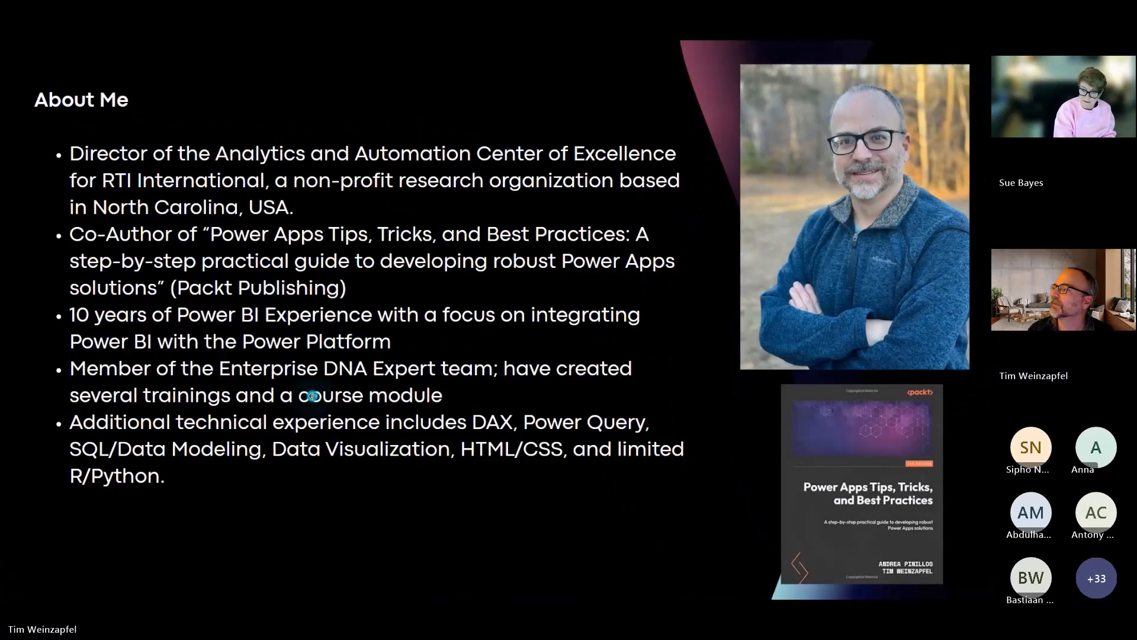
pyautogui.click(313, 396)
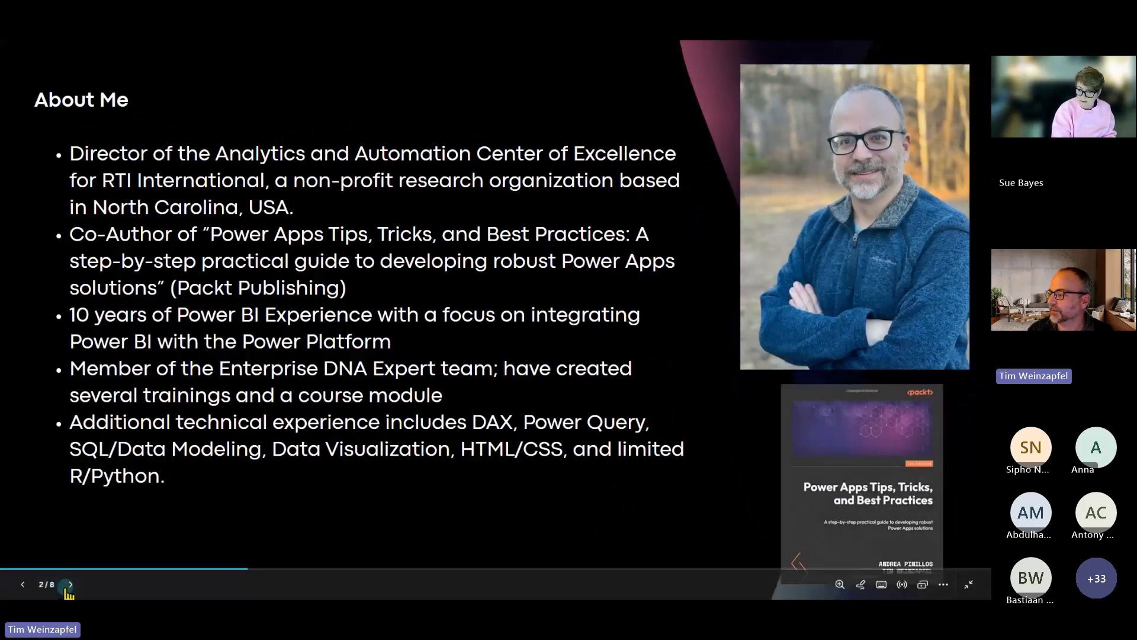
pyautogui.click(71, 584)
pyautogui.click(71, 586)
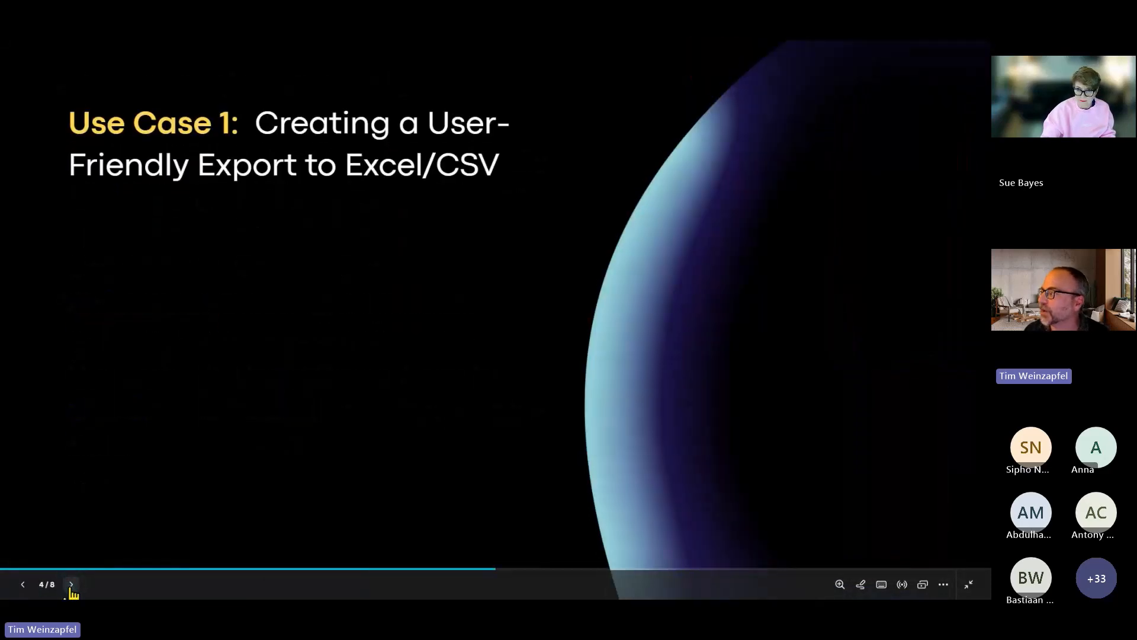
pyautogui.click(71, 585)
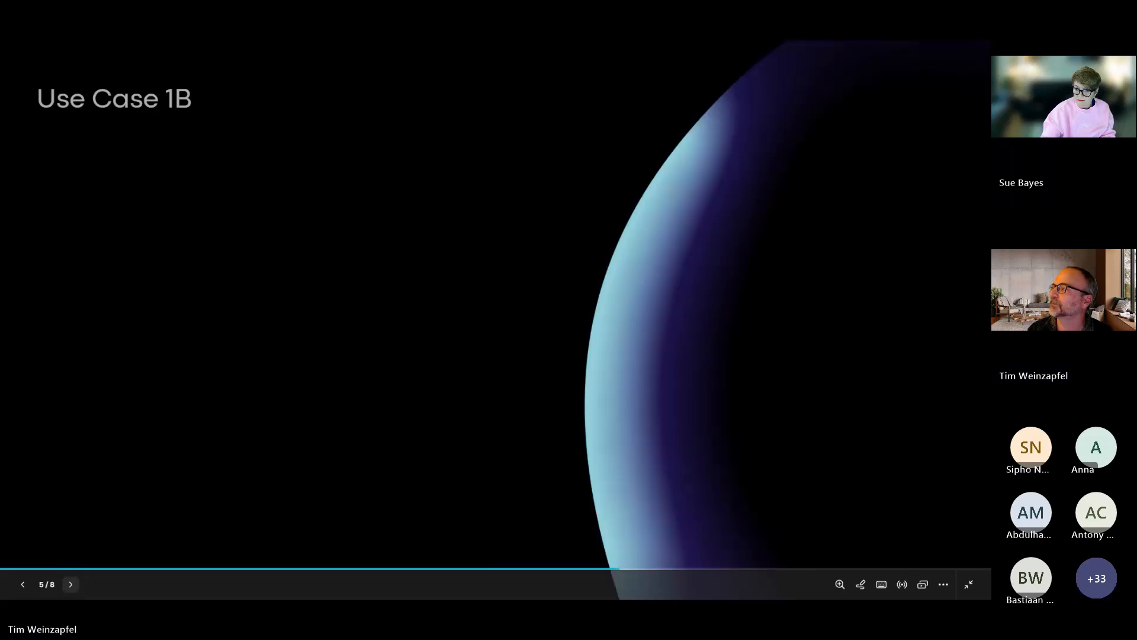
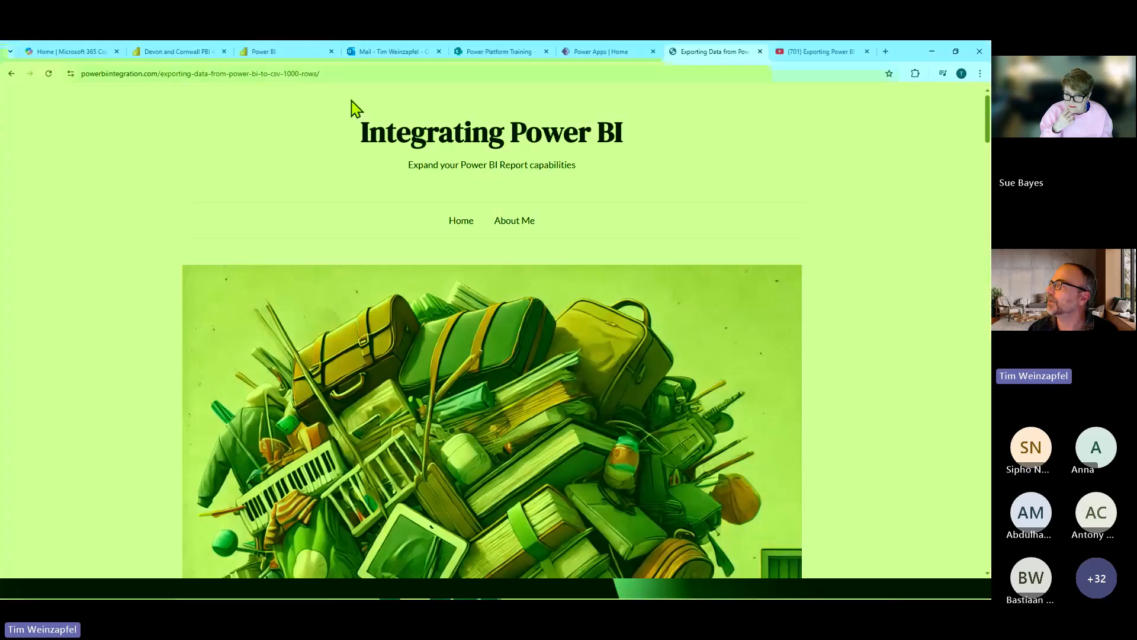
# Select the web addresses of the powerbiintegration.com CSV export article and the YouTube video on exporting more than 1,000 rows.
pyautogui.click(316, 75)
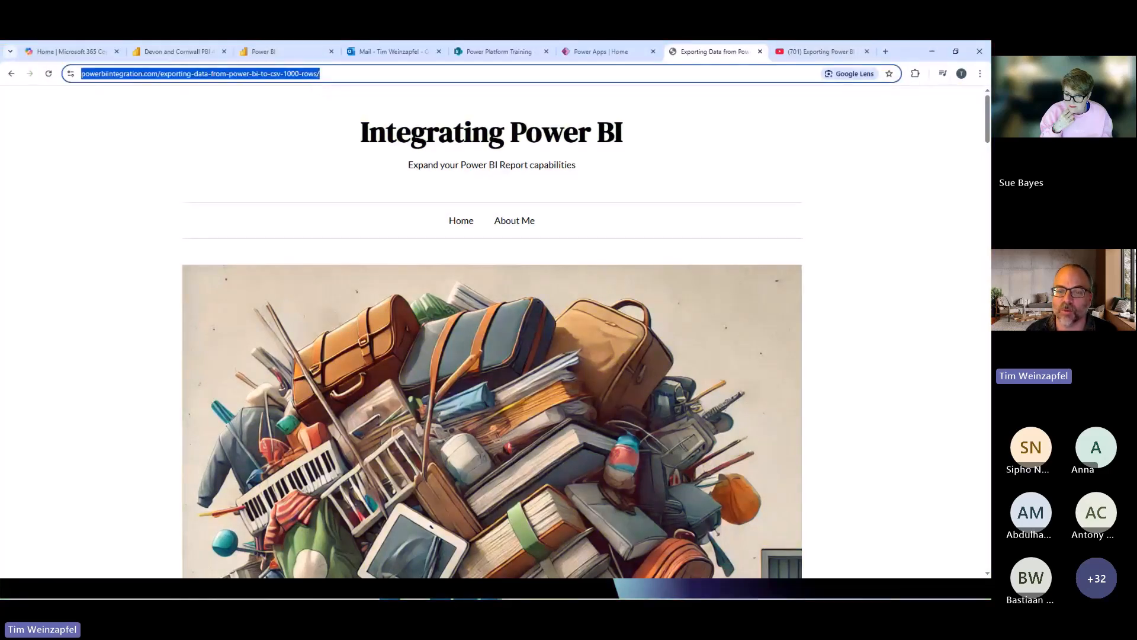
pyautogui.hotkey('alt', 'Tab')
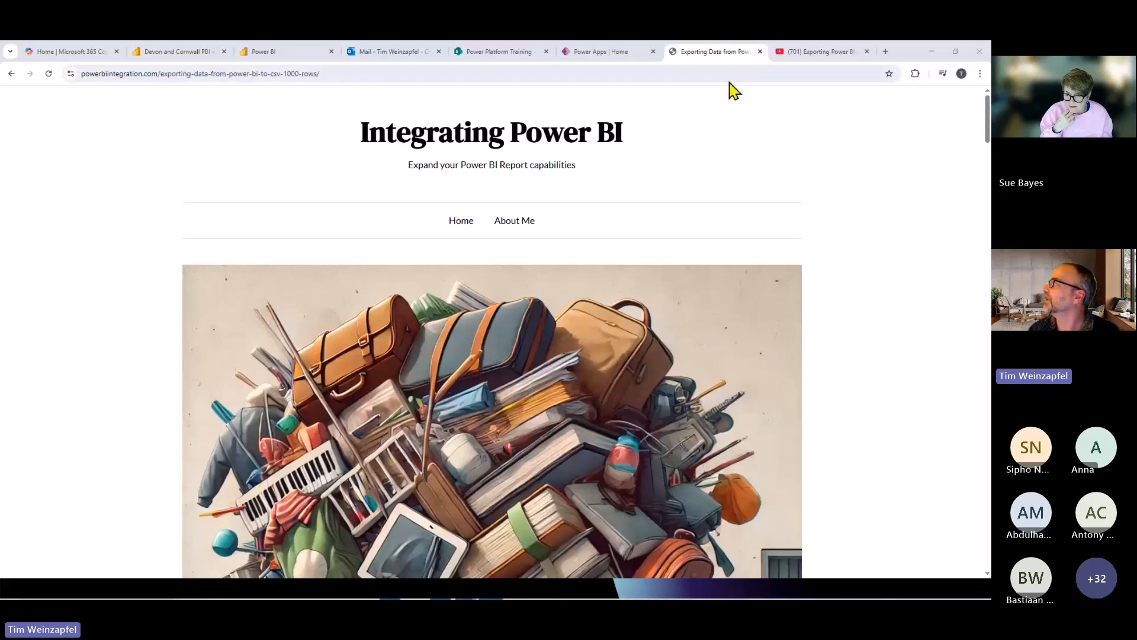
pyautogui.click(853, 52)
pyautogui.click(705, 78)
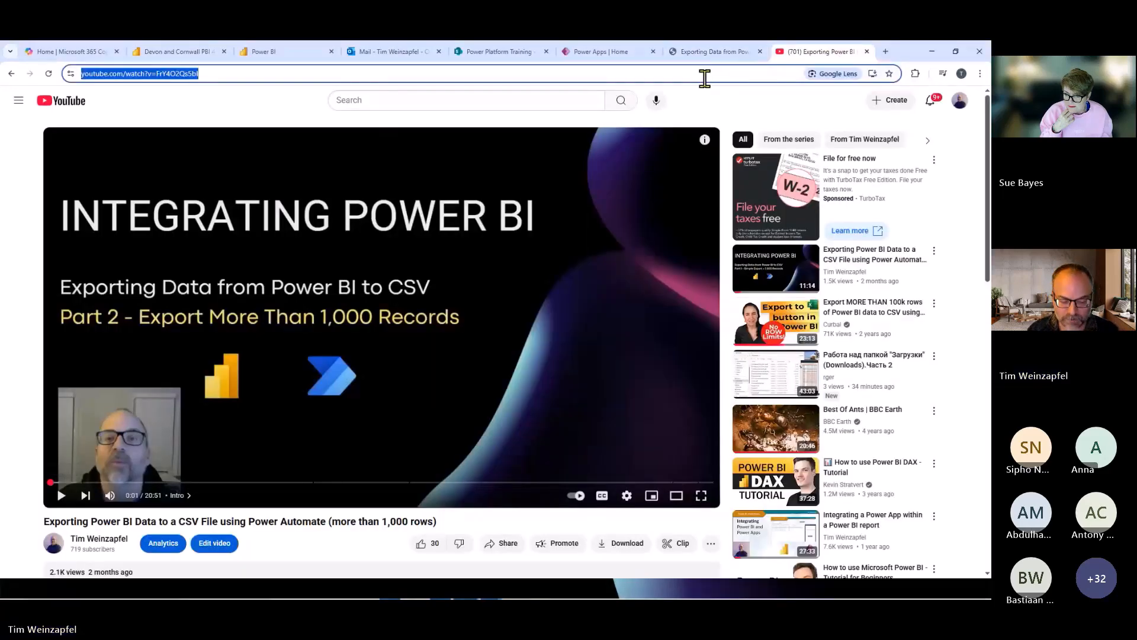
pyautogui.hotkey('alt', 'Tab')
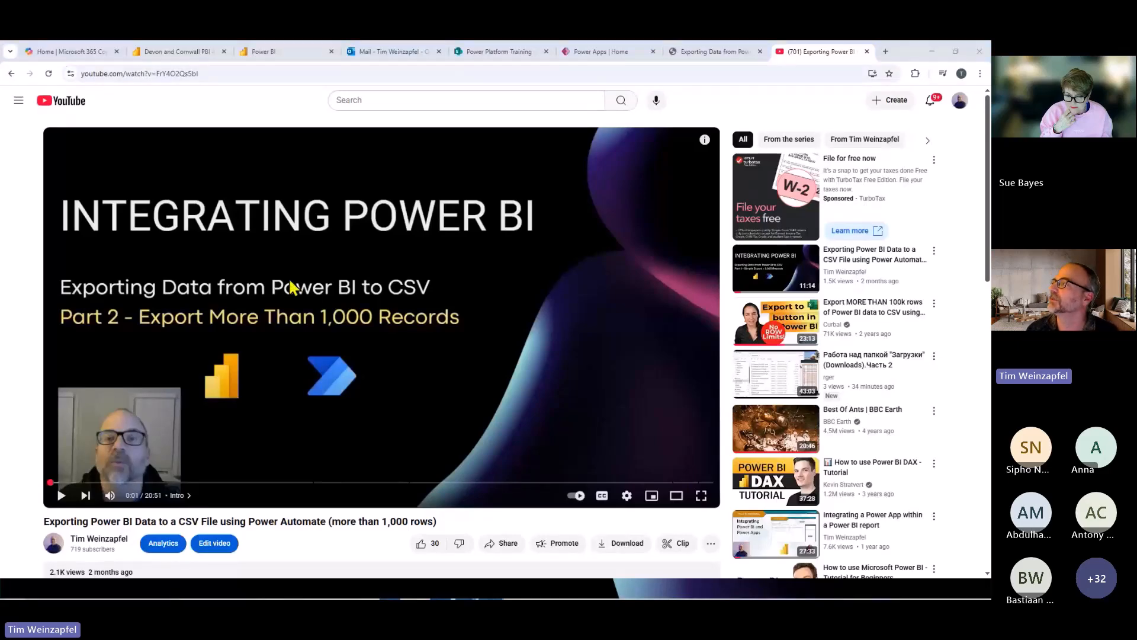
# In the online Power BI report, revisit Example 1a - Simple and run the flow from the Example 1b paginated report page.
pyautogui.click(162, 52)
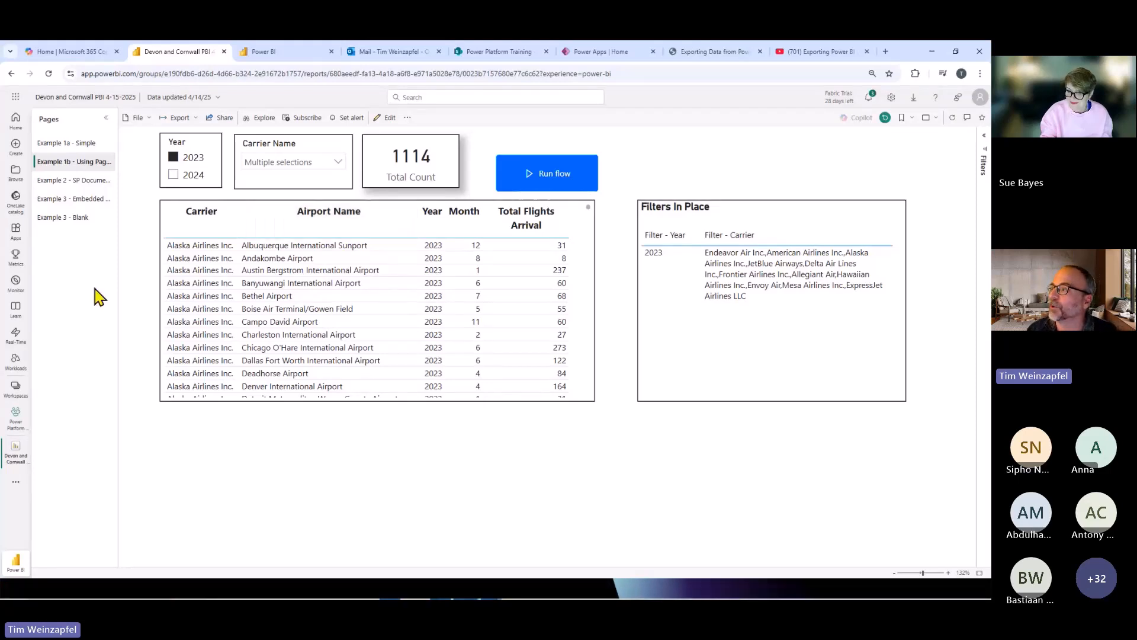
pyautogui.click(66, 144)
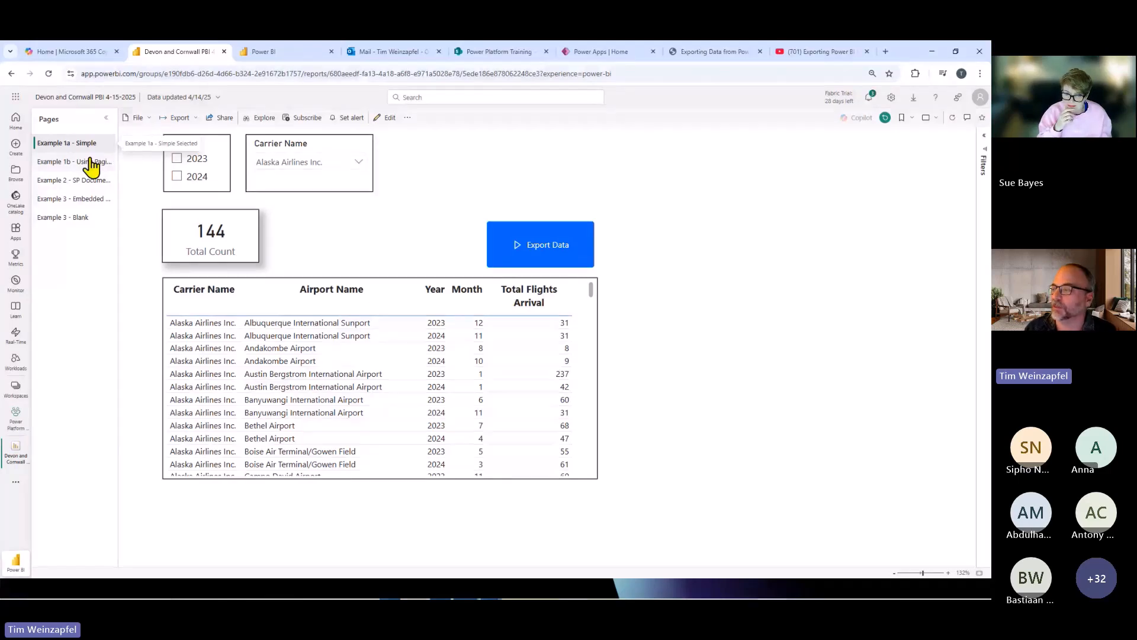
pyautogui.click(89, 160)
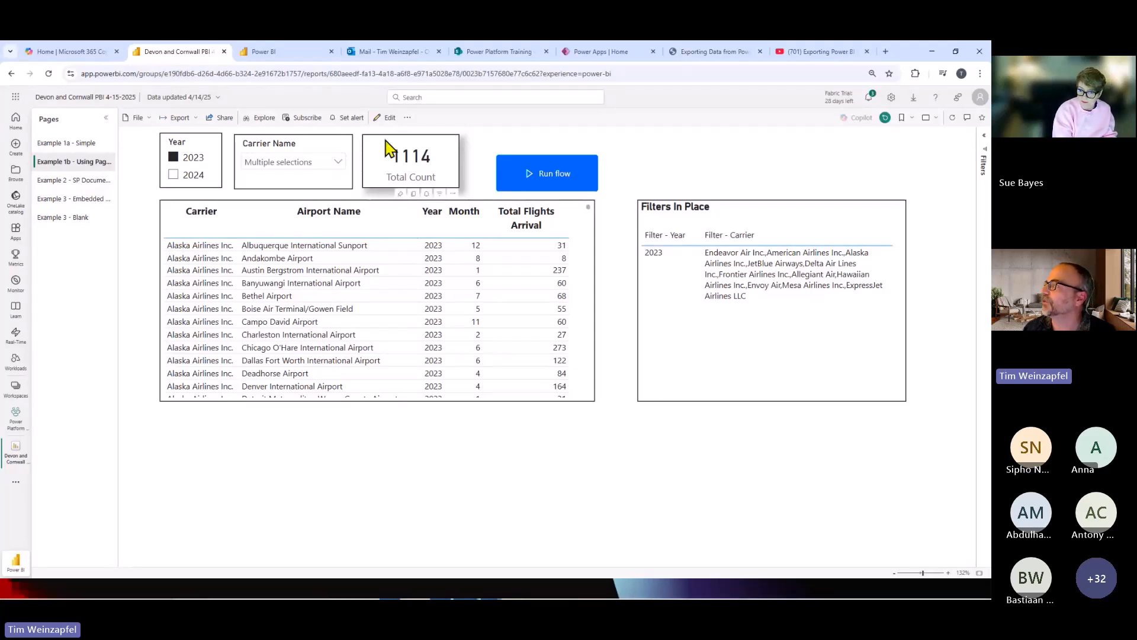
pyautogui.click(553, 177)
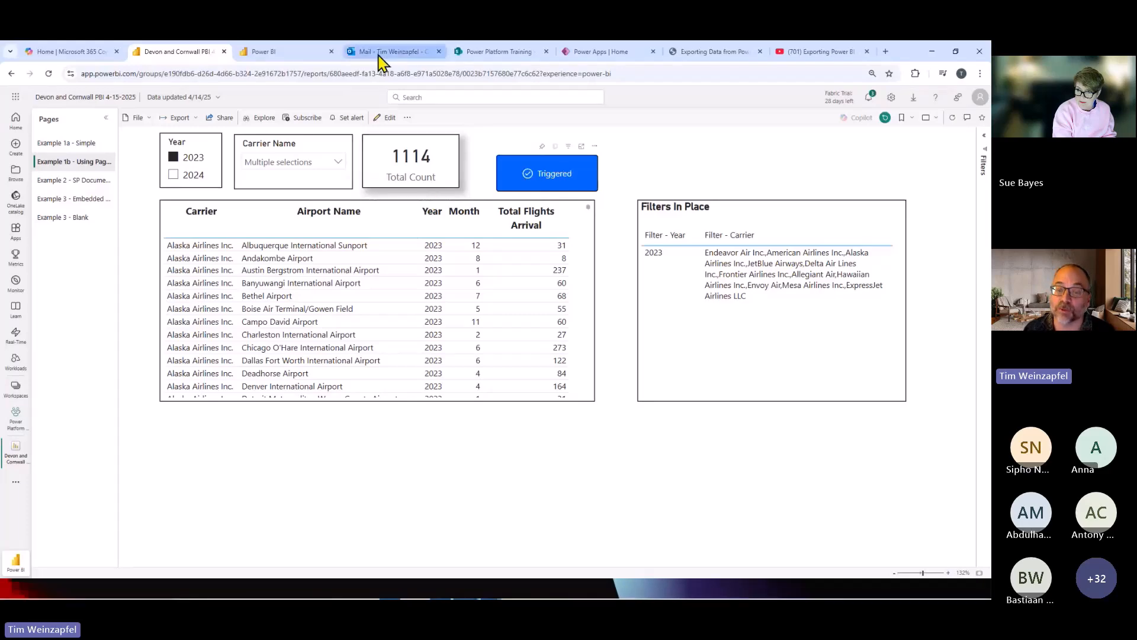
# In Outlook, open Test.xlsx from the "Example 1b - CSV Output (with Paginated Report)" email and check its data down to the last row.
pyautogui.moveTo(379, 58)
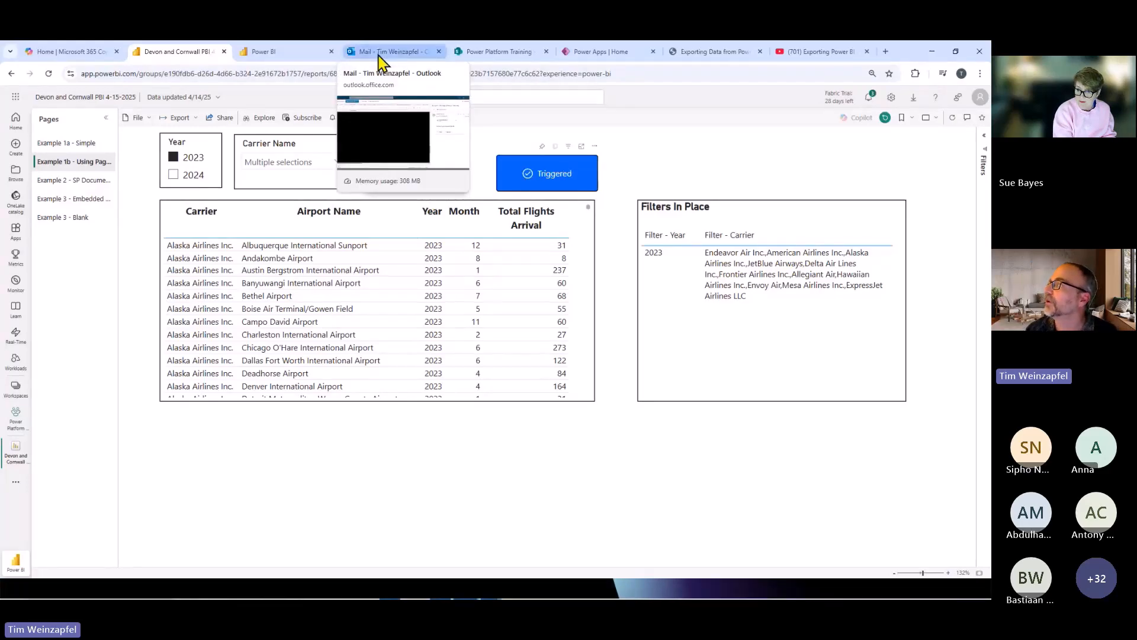
pyautogui.click(379, 57)
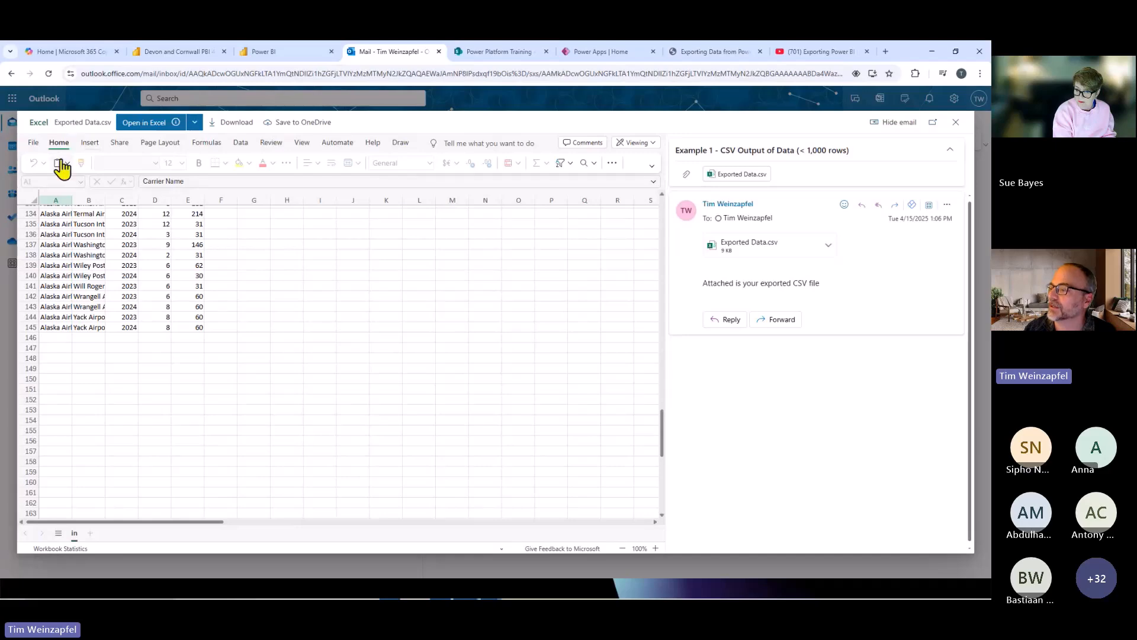
pyautogui.click(10, 413)
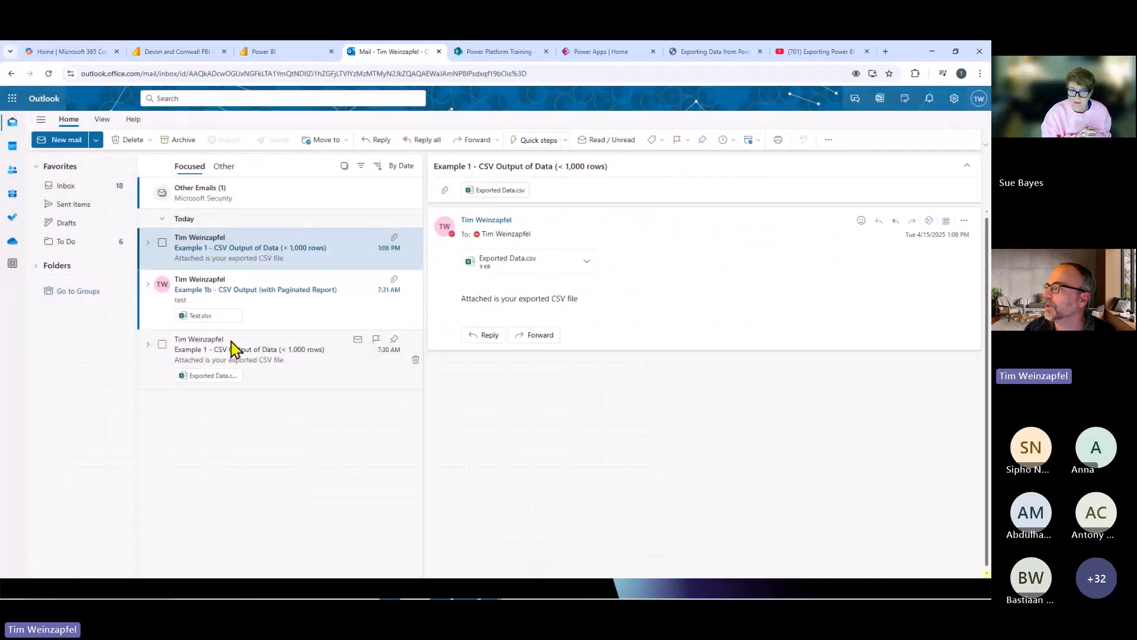
pyautogui.click(274, 289)
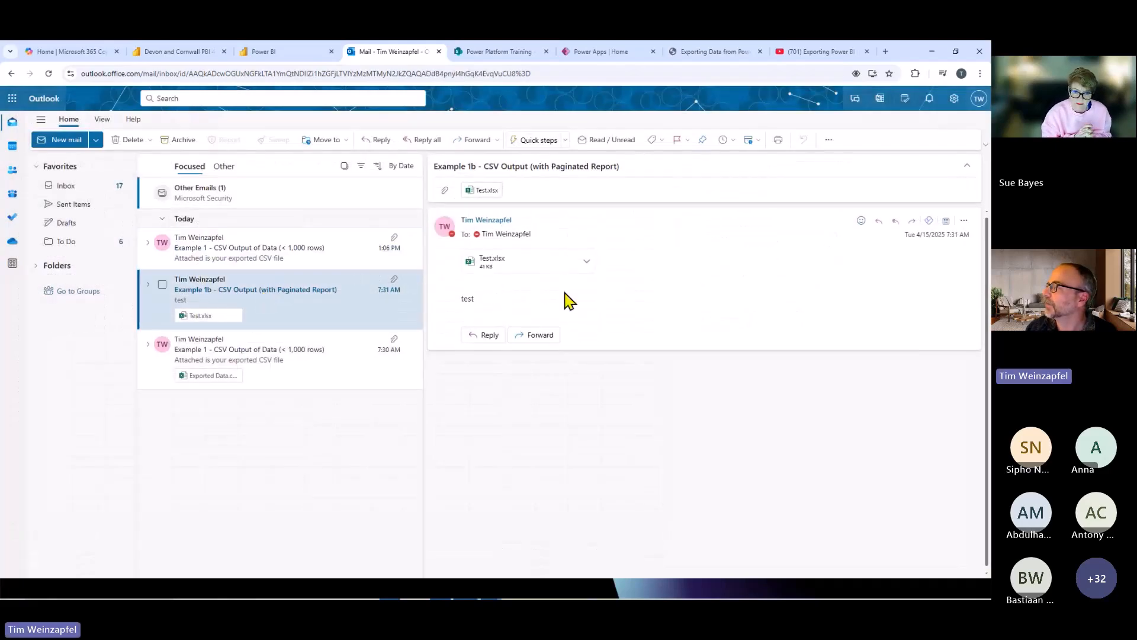
pyautogui.click(495, 268)
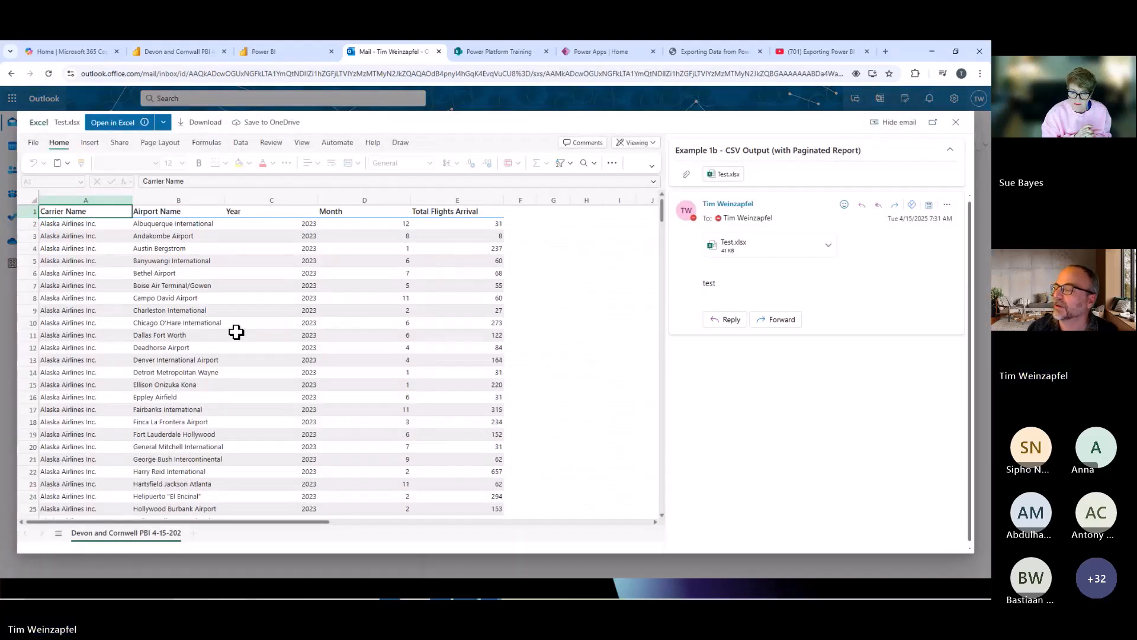
pyautogui.hotkey('ctrl', 'Down')
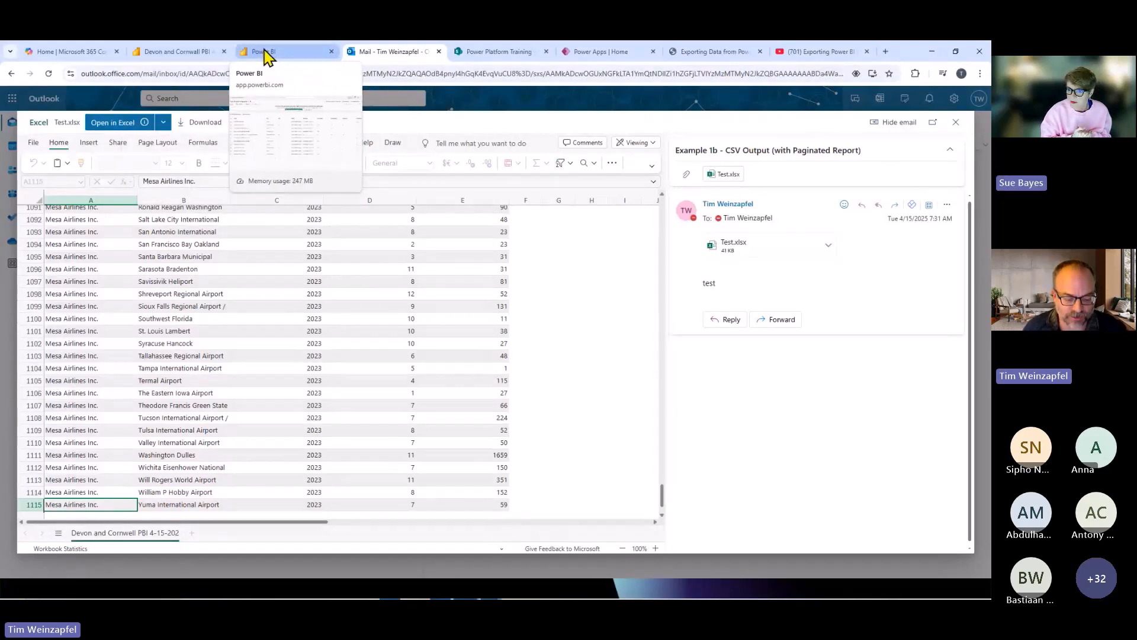
# In Power BI Desktop, check the connection options of the On Power BI button clicked trigger and return to the report page.
pyautogui.click(192, 53)
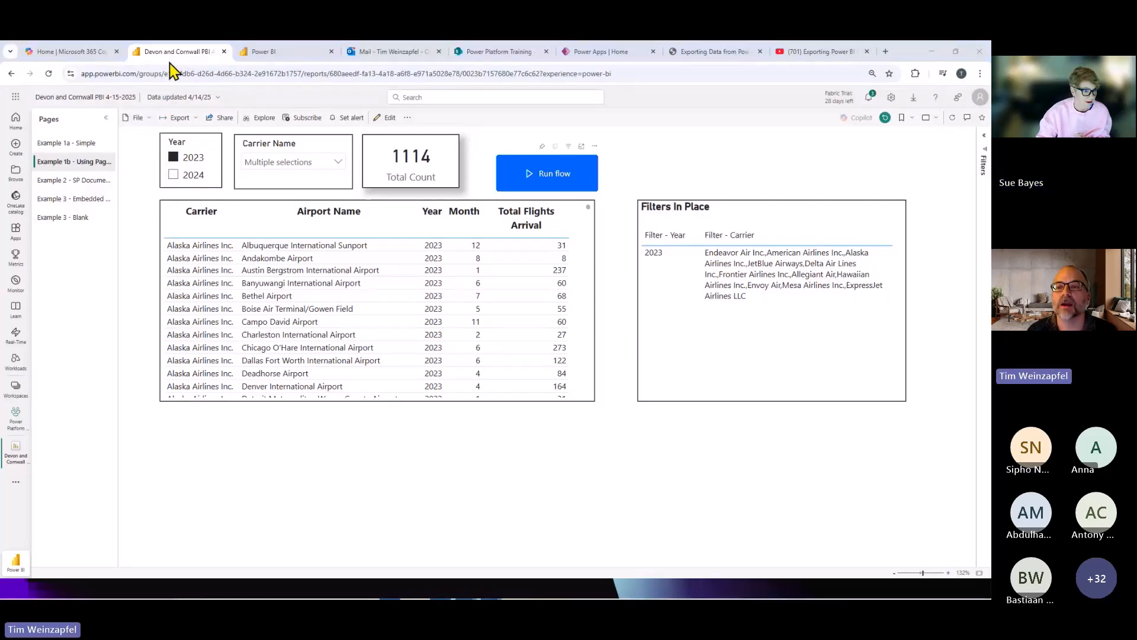
pyautogui.hotkey('alt', 'Tab')
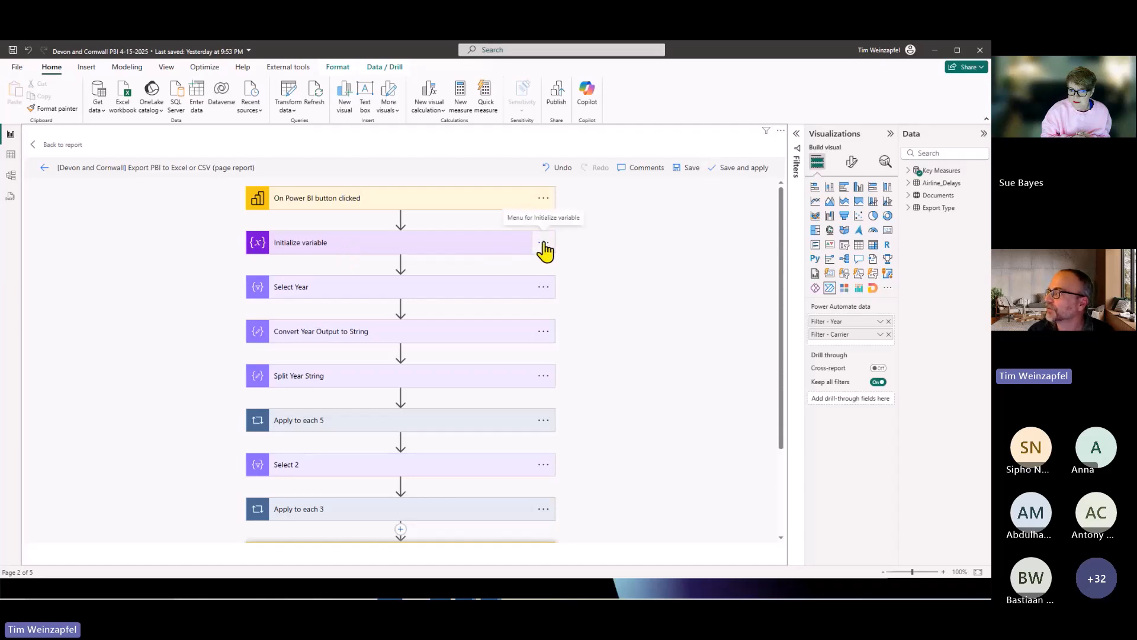
pyautogui.click(544, 199)
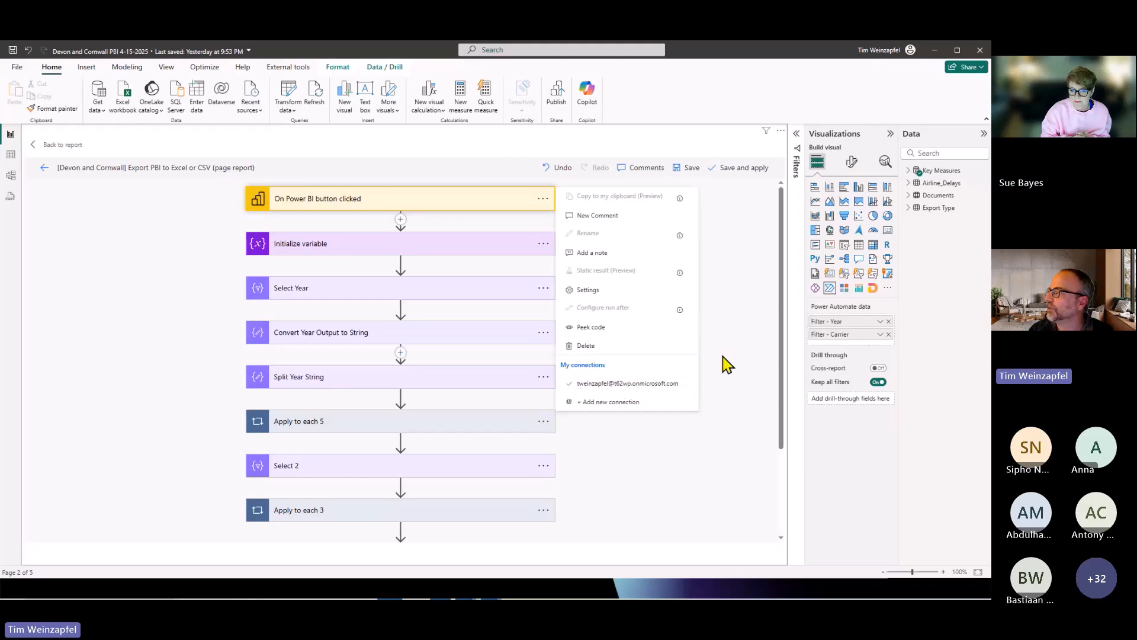
pyautogui.click(740, 340)
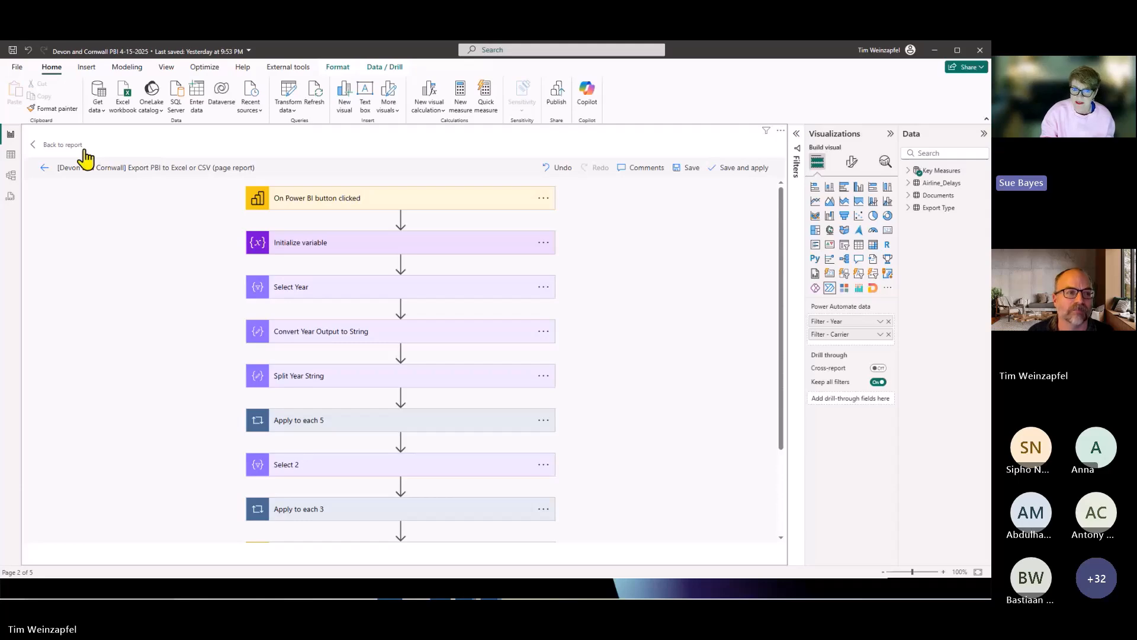
pyautogui.click(52, 149)
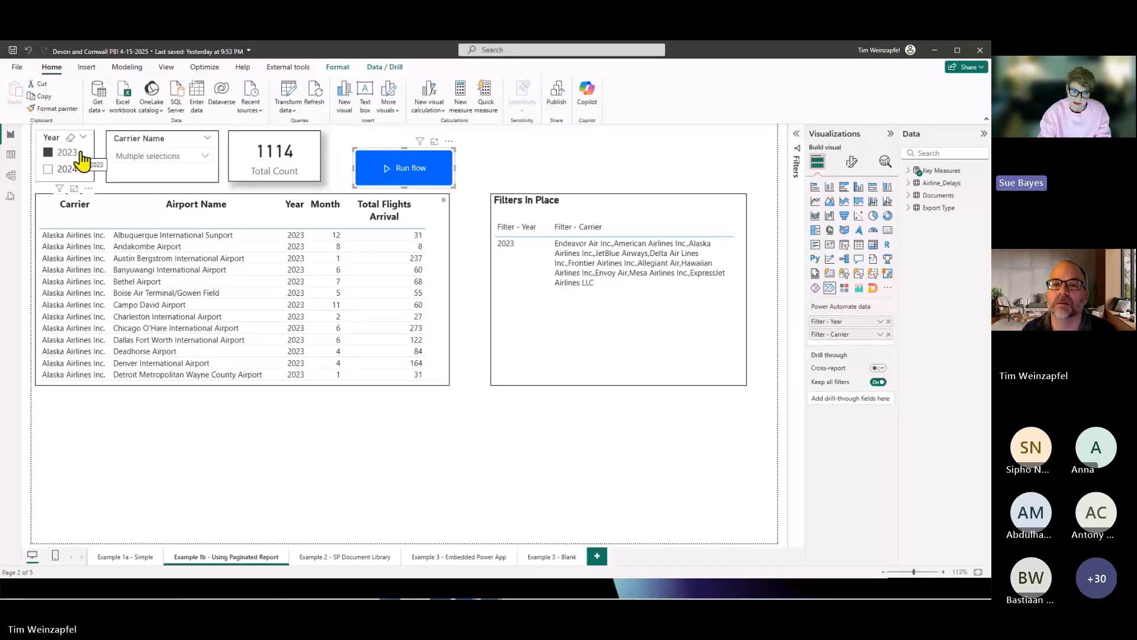
# Switch to the presentation, review the Use Case 1B parameter values slide and advance to the next slide.
pyautogui.hotkey('alt', 'Tab')
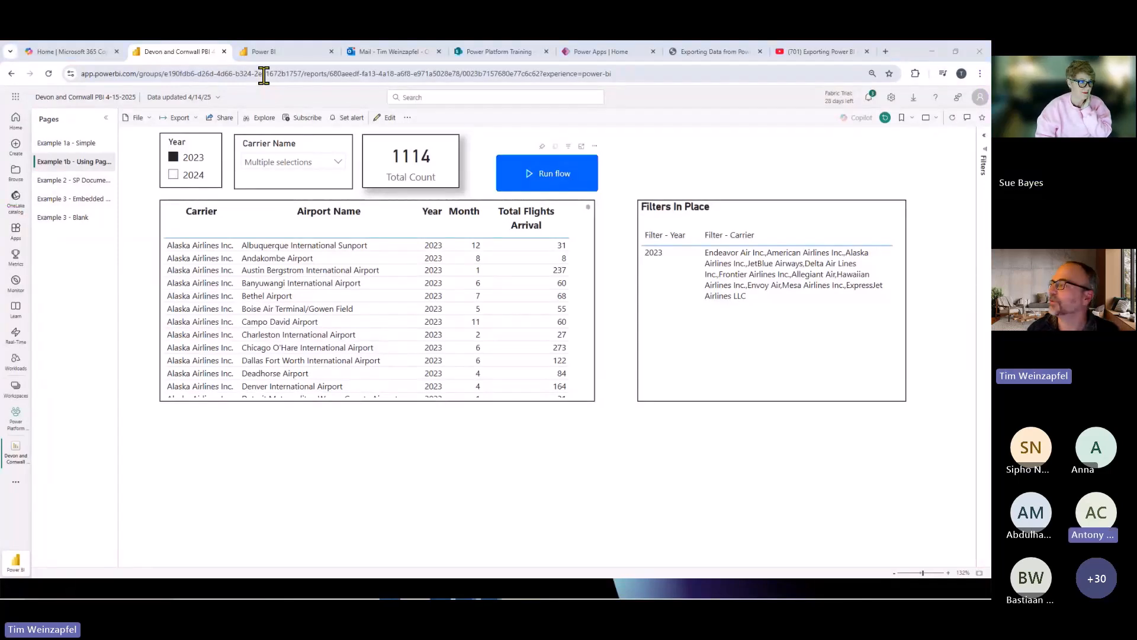
pyautogui.hotkey('alt', 'Tab')
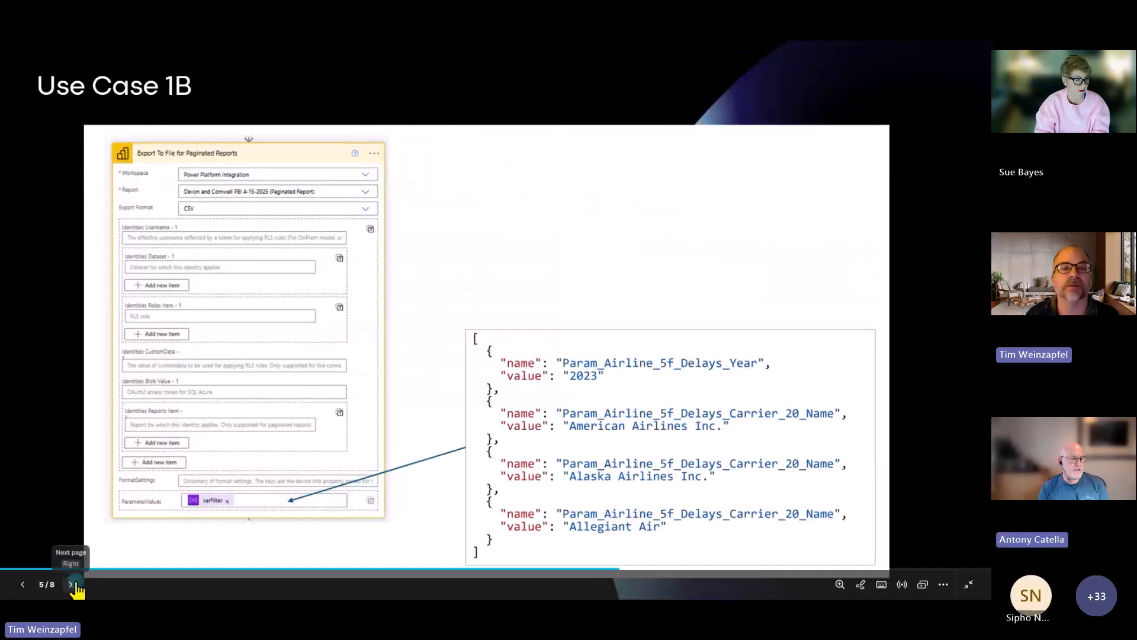
pyautogui.click(73, 584)
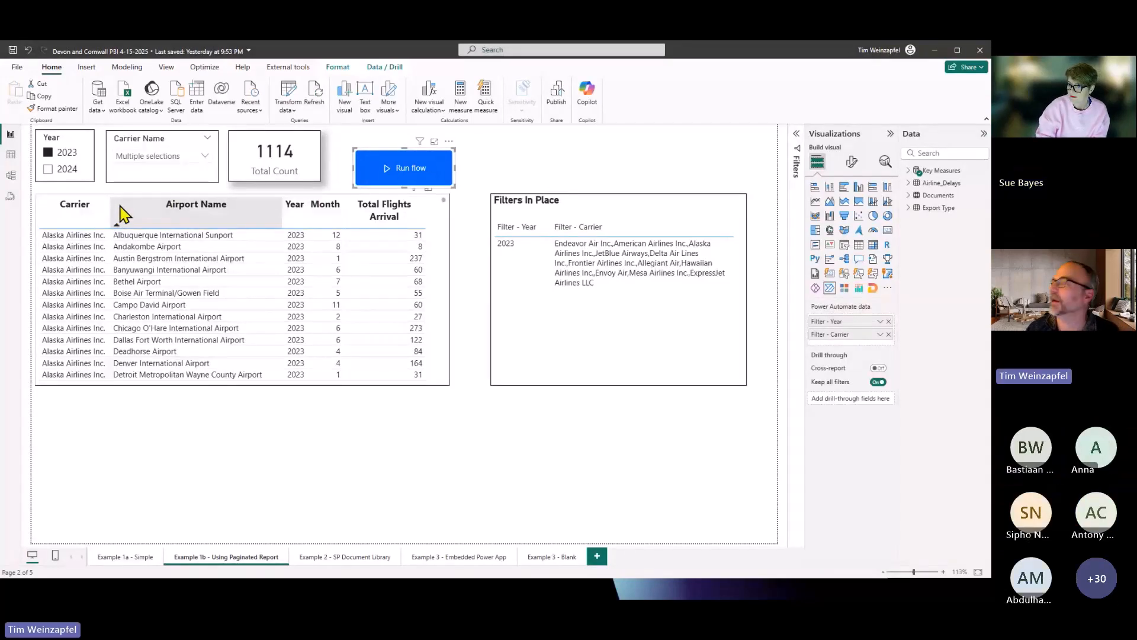
# In SharePoint, review the Project Documents library of Power Platform Training, view Scope.docx and close it again.
pyautogui.hotkey('alt', 'Tab')
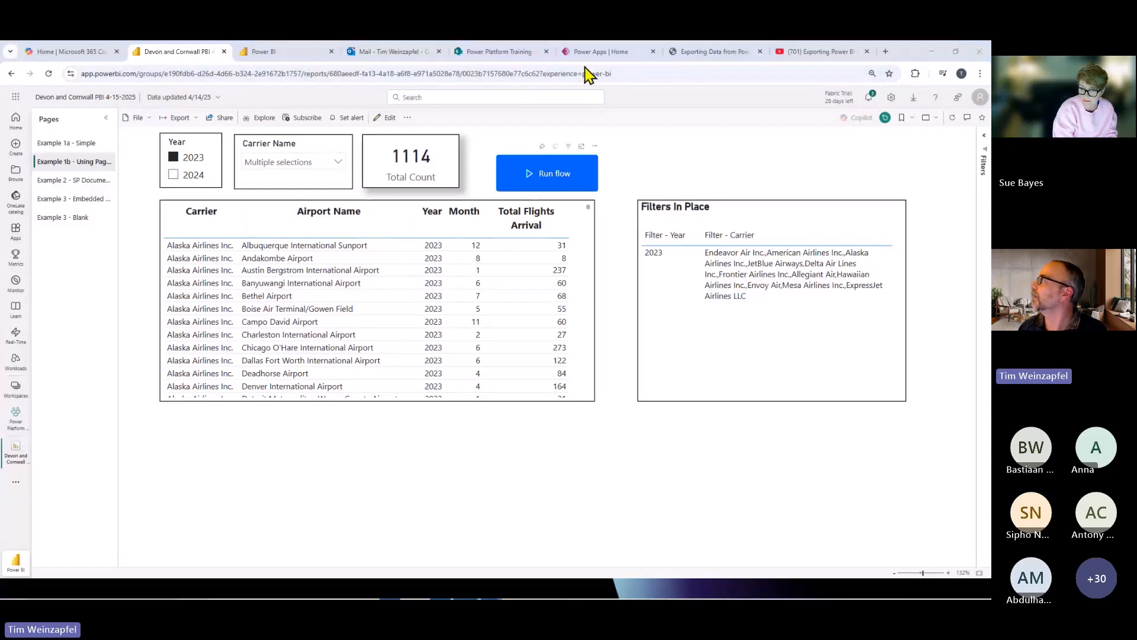
pyautogui.click(498, 52)
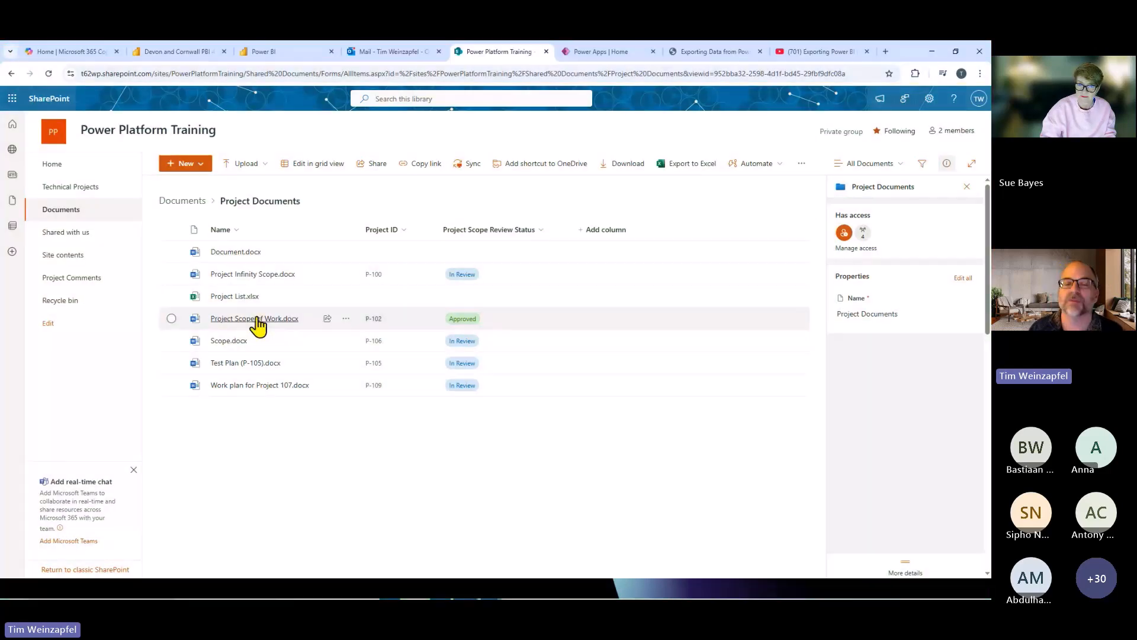
pyautogui.moveTo(258, 325)
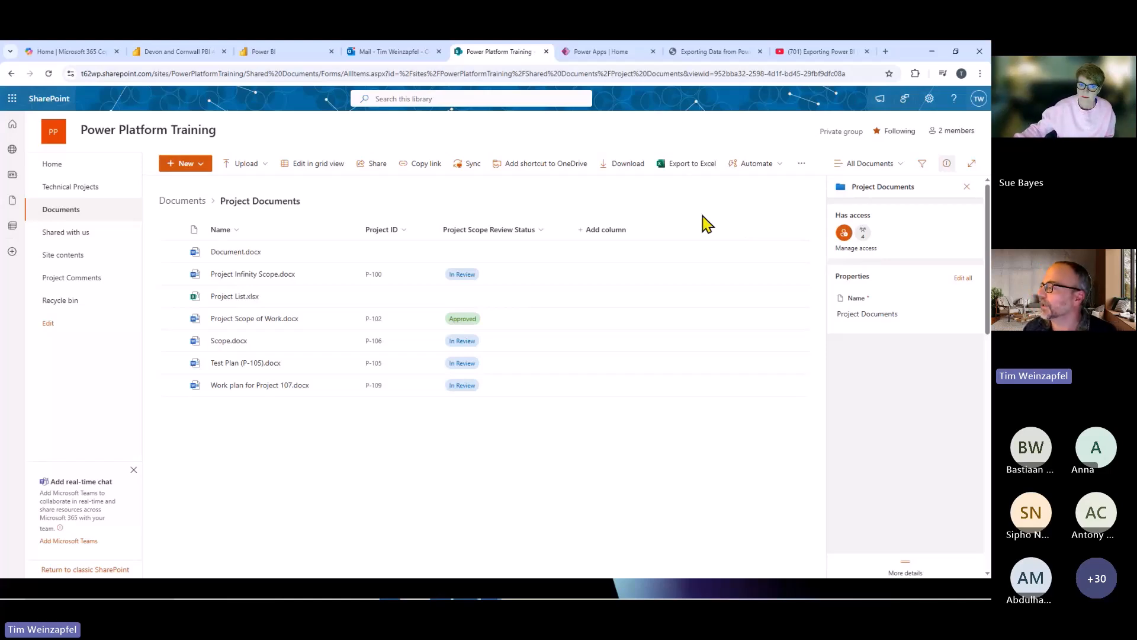
pyautogui.click(229, 342)
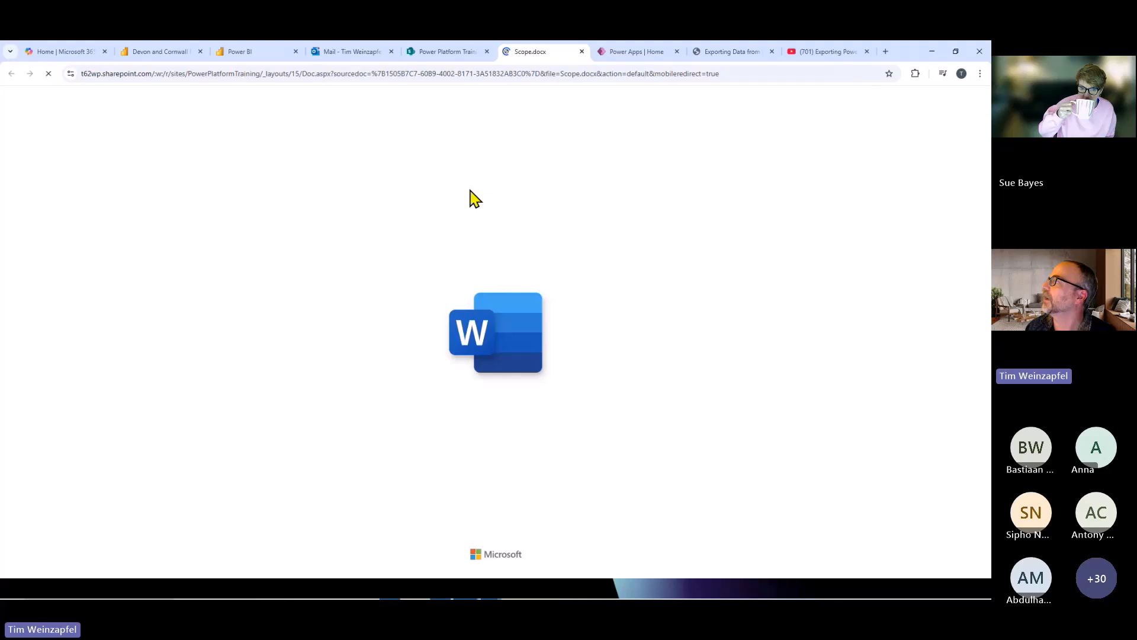
pyautogui.click(582, 53)
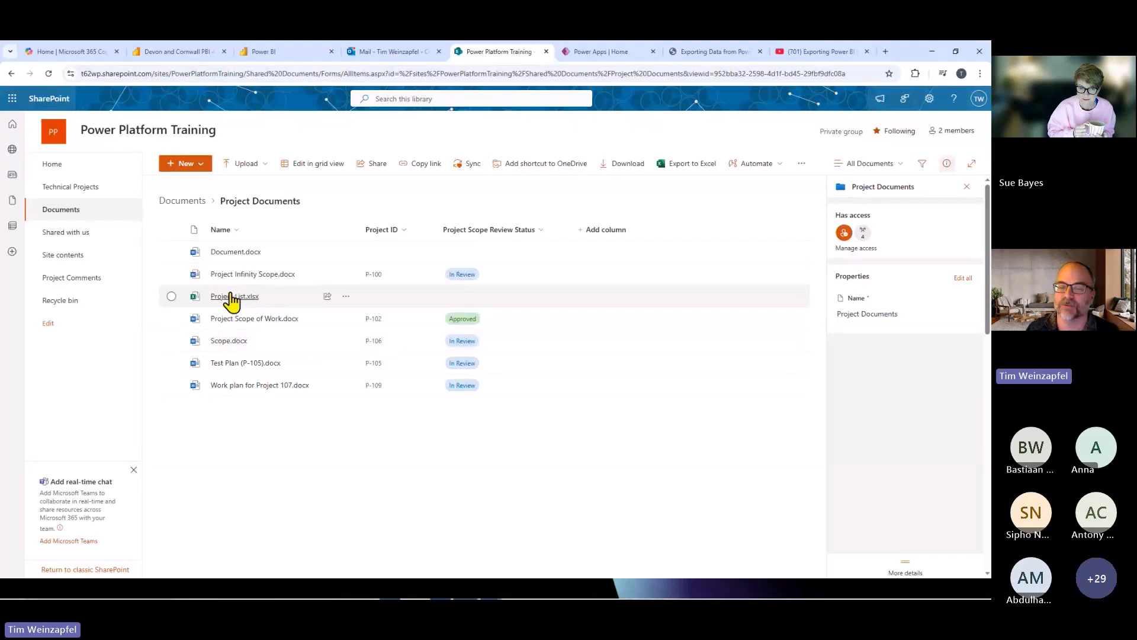
pyautogui.moveTo(231, 301)
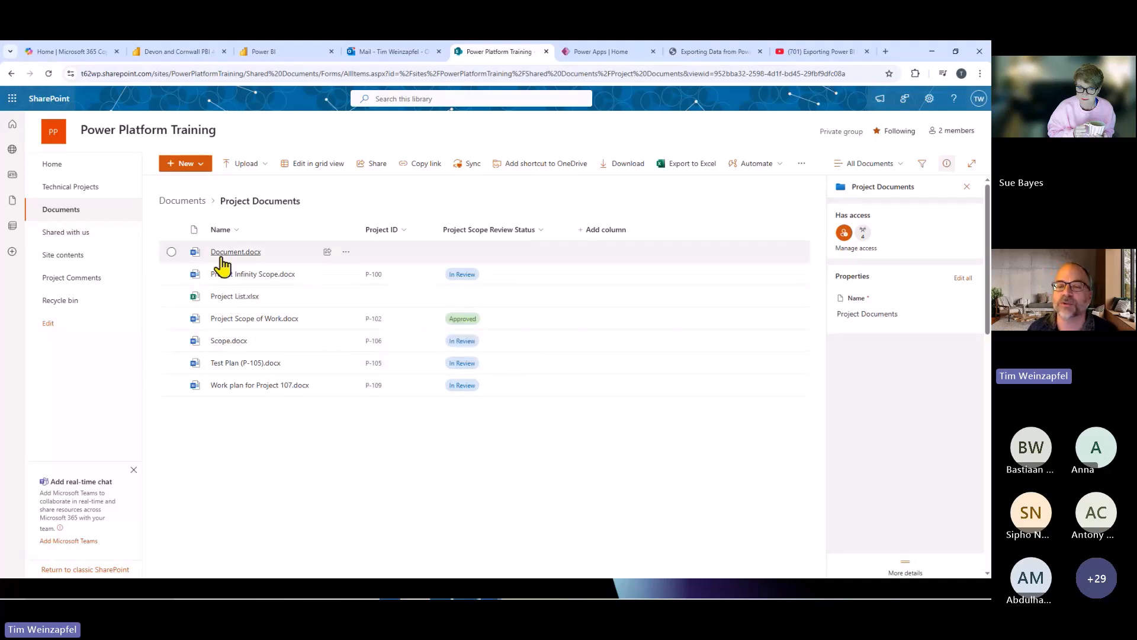
pyautogui.moveTo(223, 267)
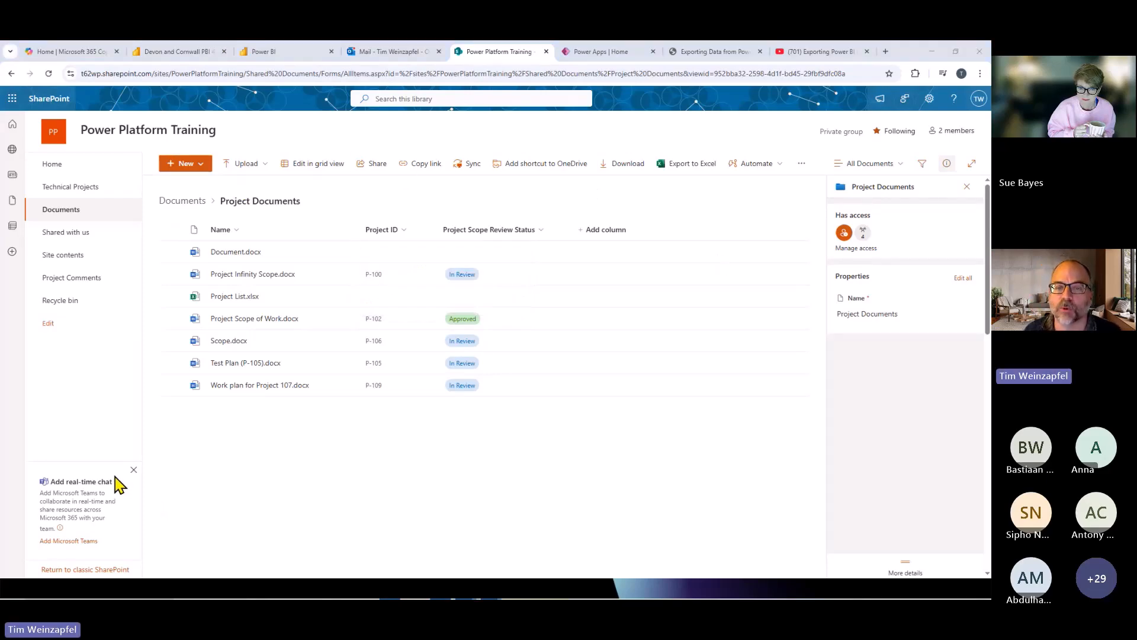
# In Power BI Desktop, open the Example 2 - SP Document Library page and filter Document Status to In Review.
pyautogui.hotkey('alt', 'Tab')
pyautogui.click(326, 556)
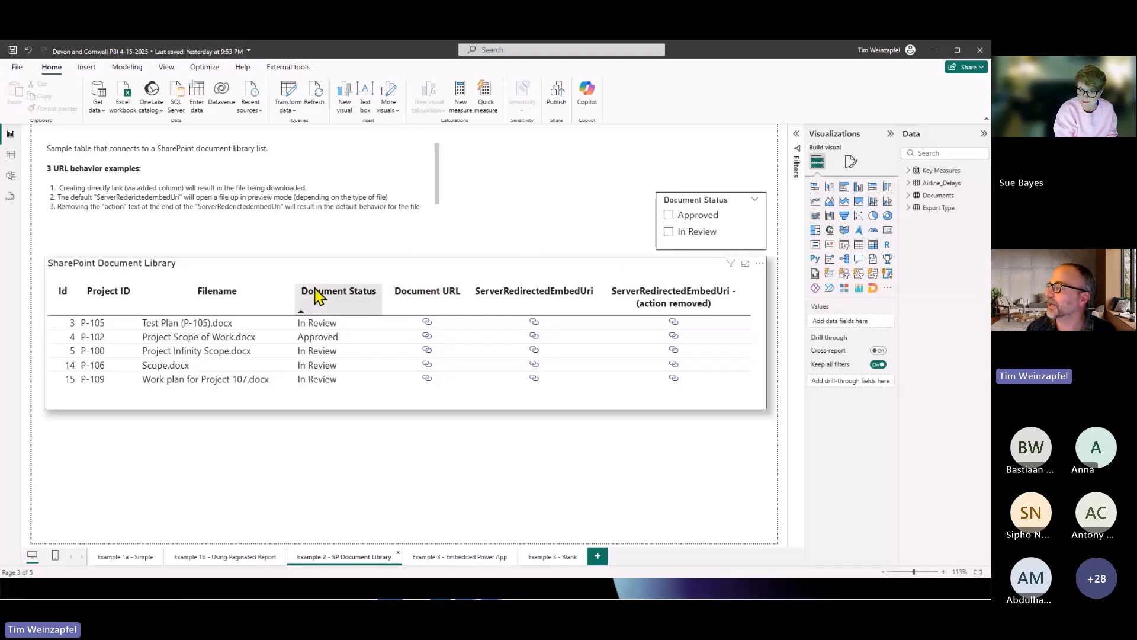
pyautogui.click(670, 233)
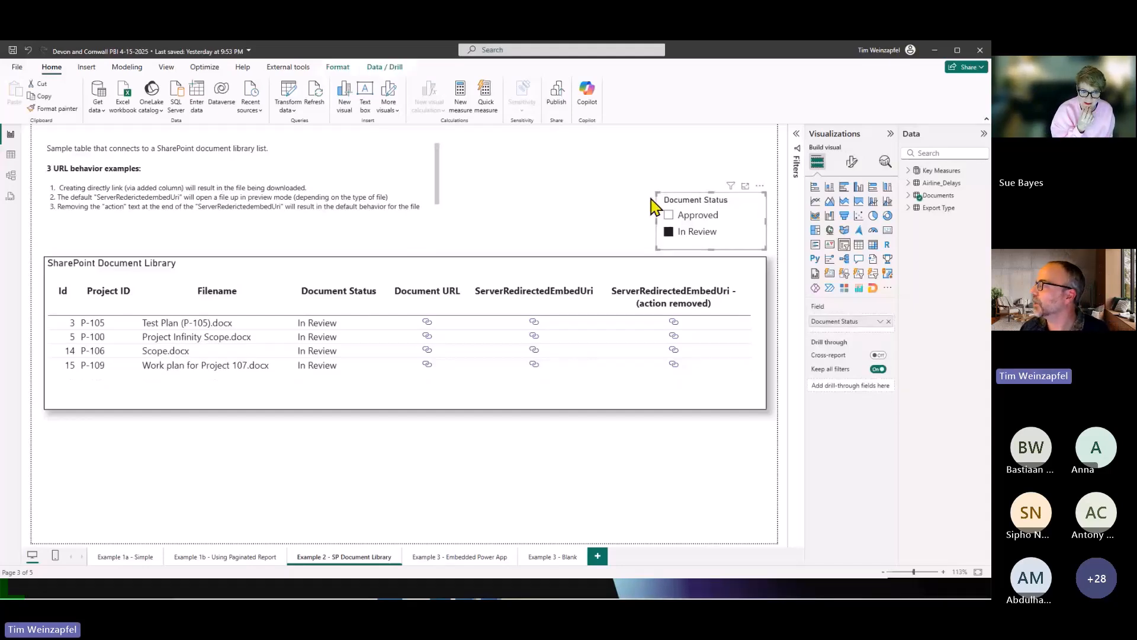
# View Test Plan (P-105).docx through its ServerRedirectedEmbedUri link with the action removed, close it and return to the document library report page.
pyautogui.click(674, 322)
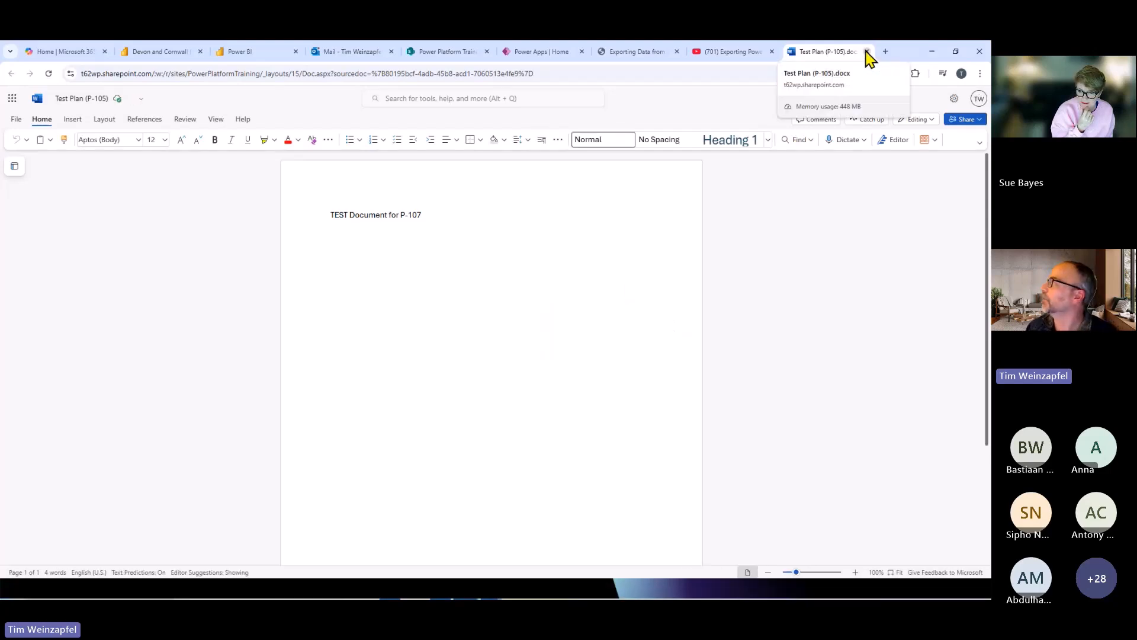
pyautogui.click(867, 52)
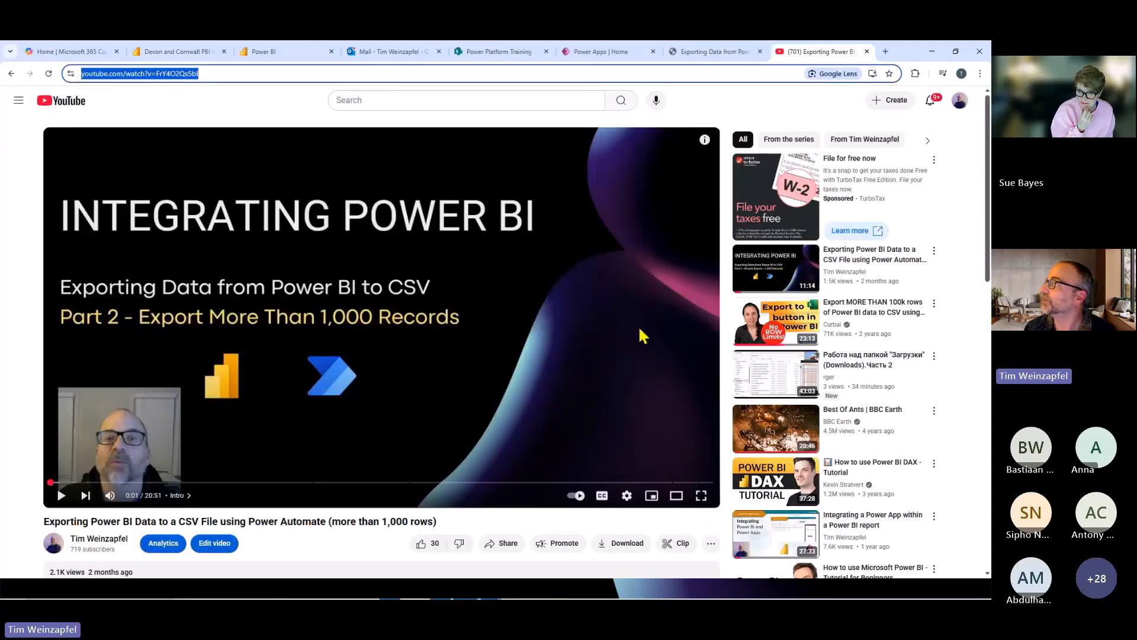
pyautogui.hotkey('alt', 'Tab')
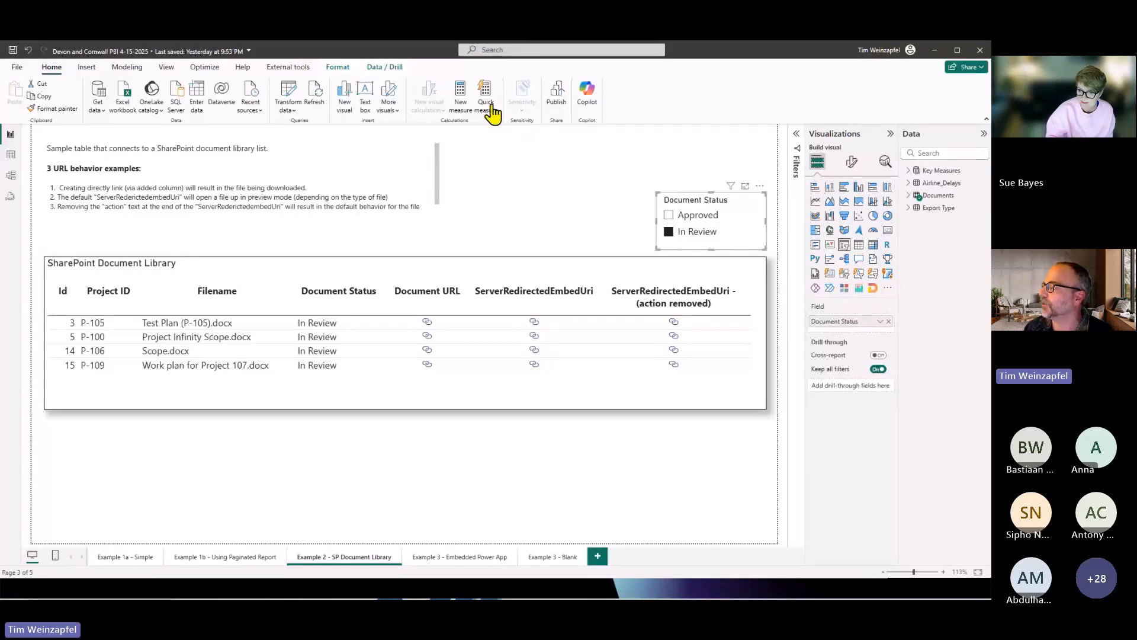
pyautogui.click(310, 474)
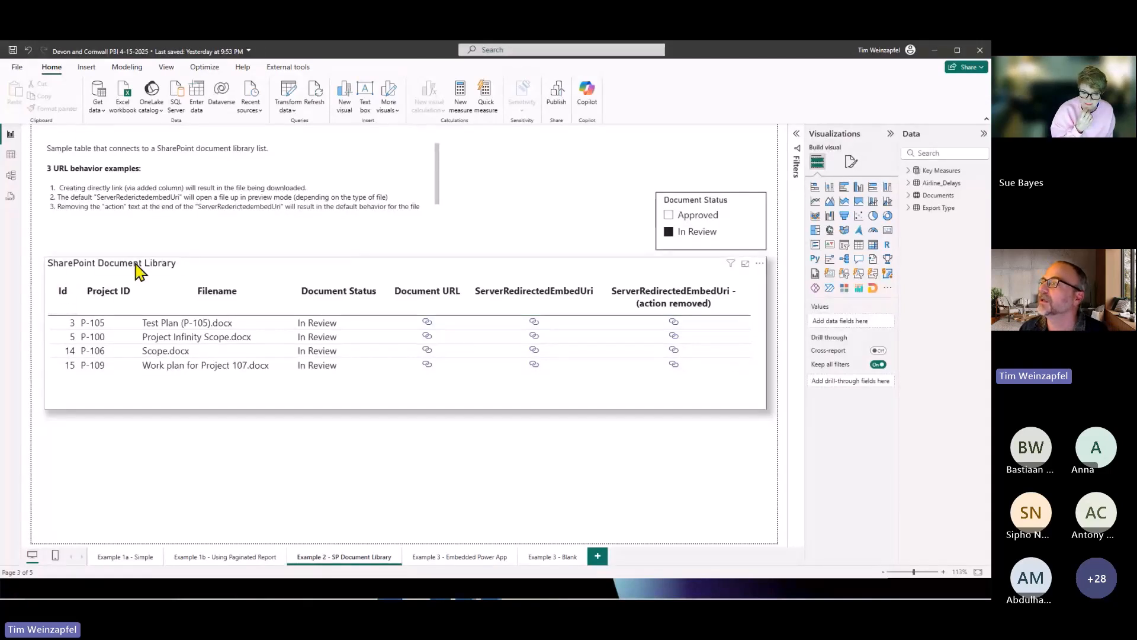
# Search the available data sources for "sharepoint" and connect with the SharePoint Online List connector.
pyautogui.click(100, 110)
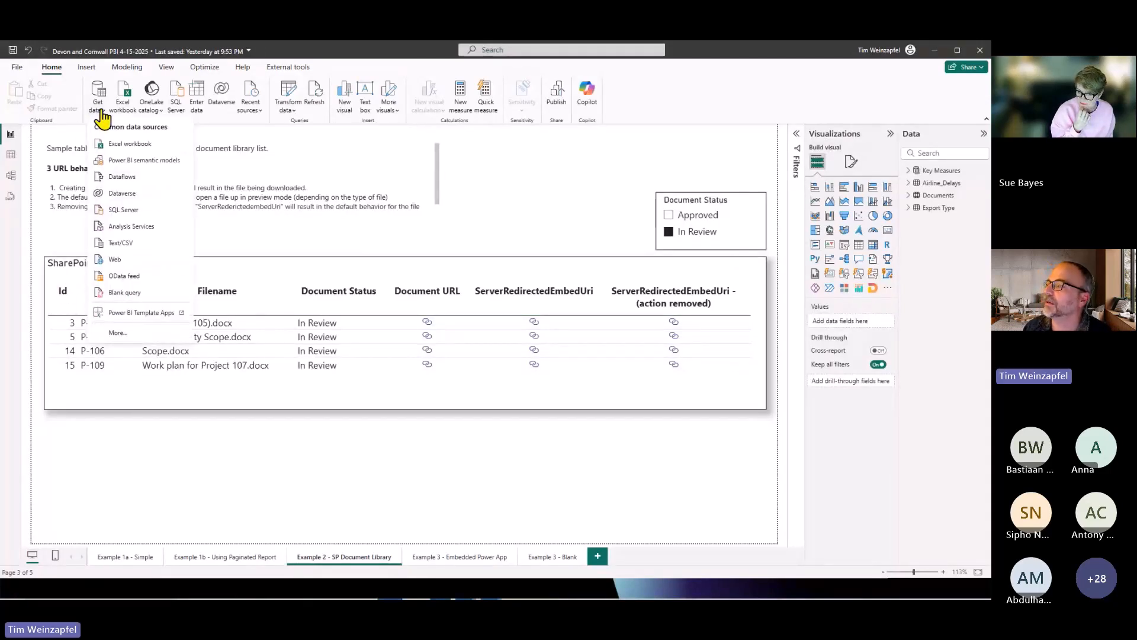
pyautogui.click(117, 333)
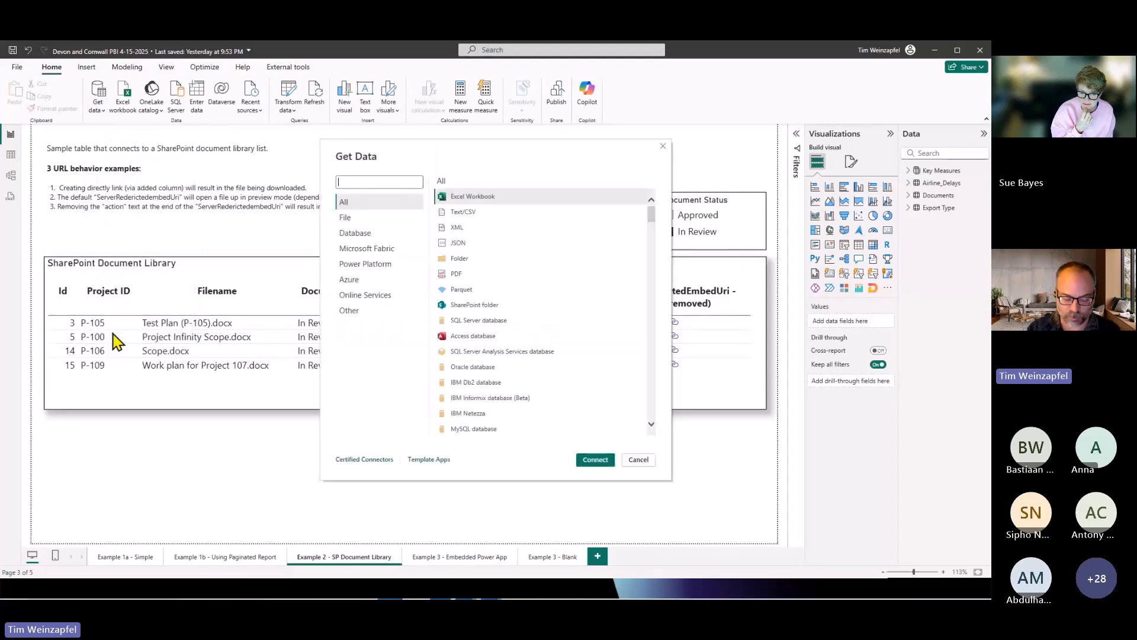
pyautogui.write('sharepoint')
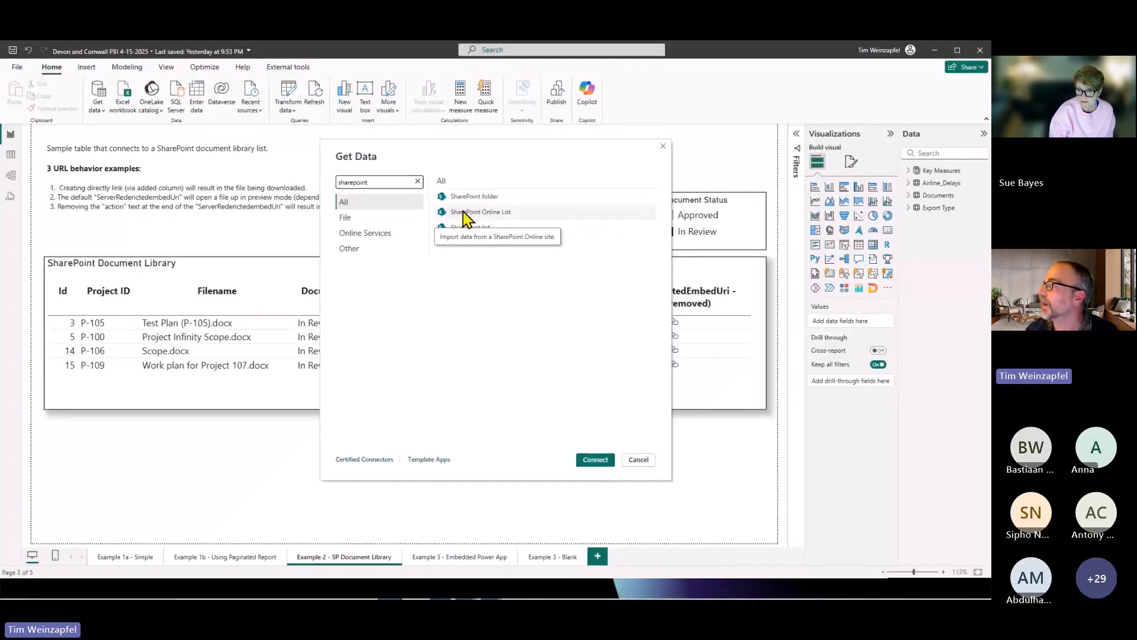
pyautogui.click(484, 223)
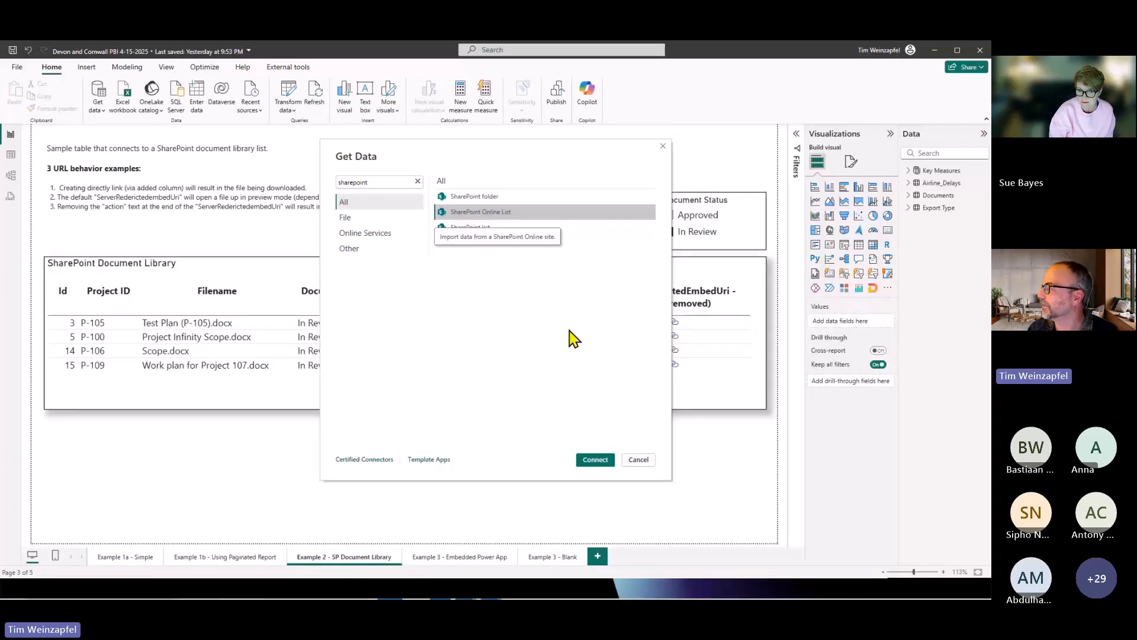
pyautogui.click(595, 460)
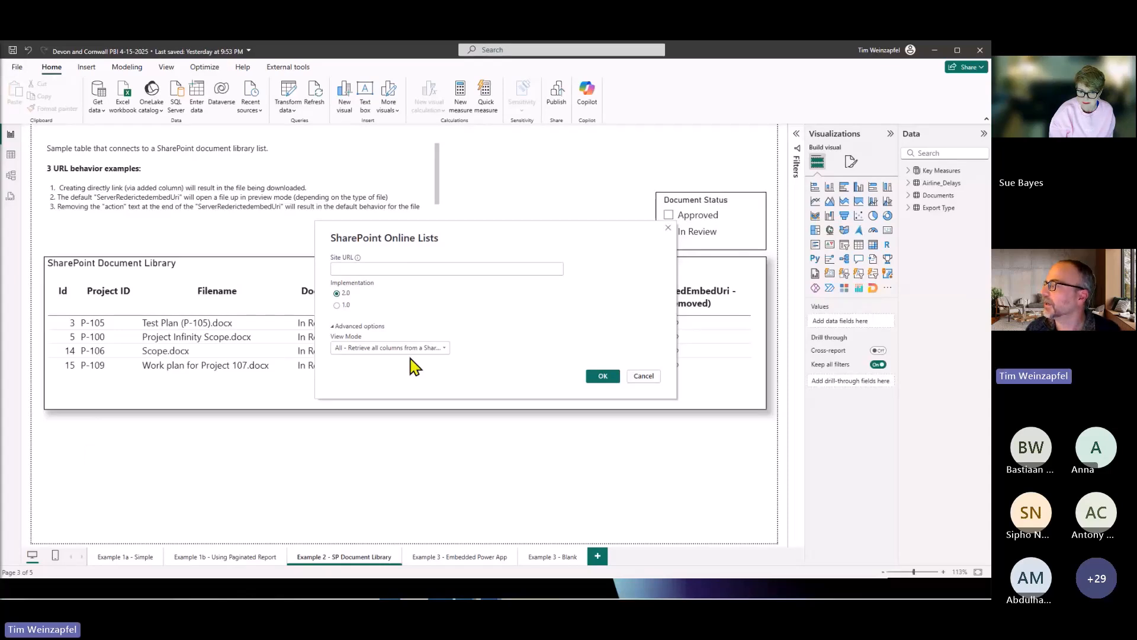
pyautogui.write('https://t62wp.sharepoint.com/sites/PowerPlatformTraining/')
pyautogui.click(337, 270)
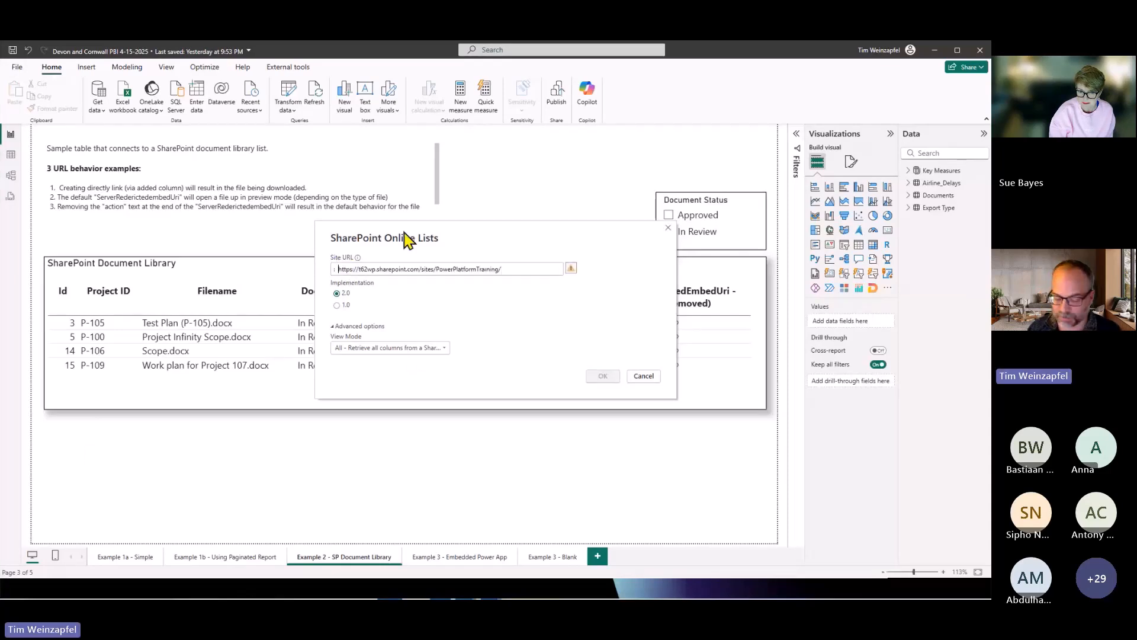
pyautogui.press('Delete')
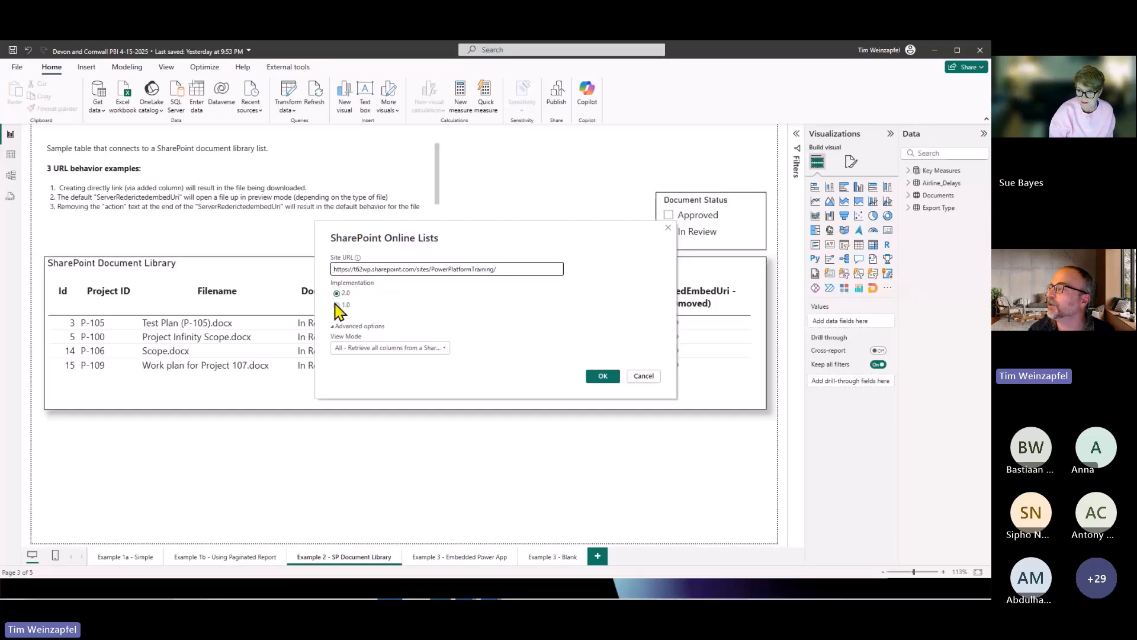
pyautogui.click(337, 305)
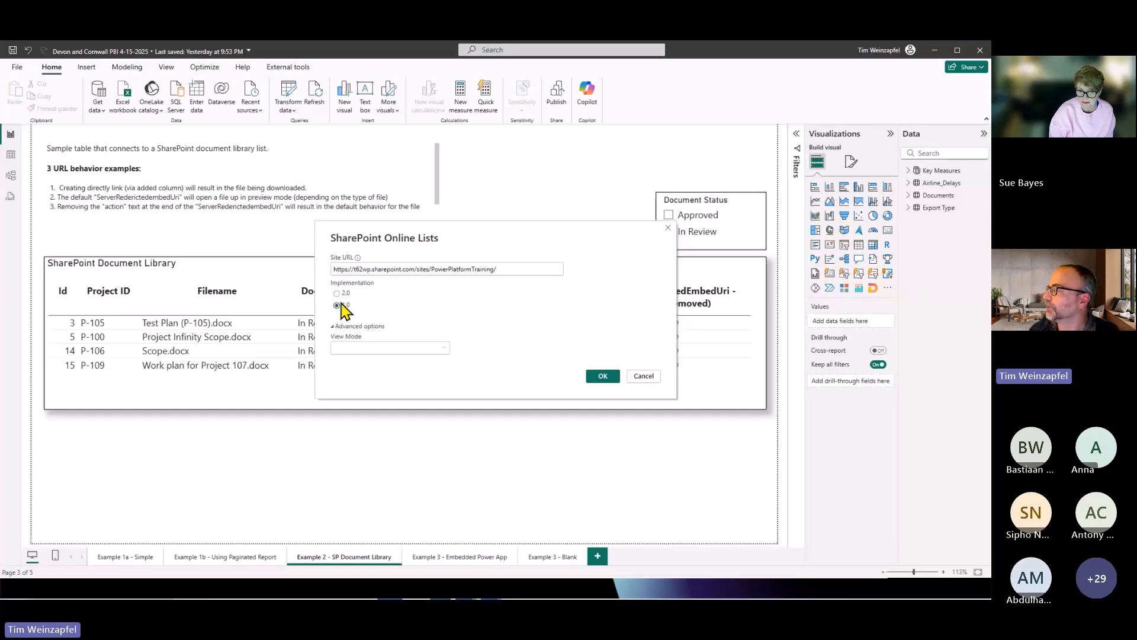
pyautogui.click(603, 378)
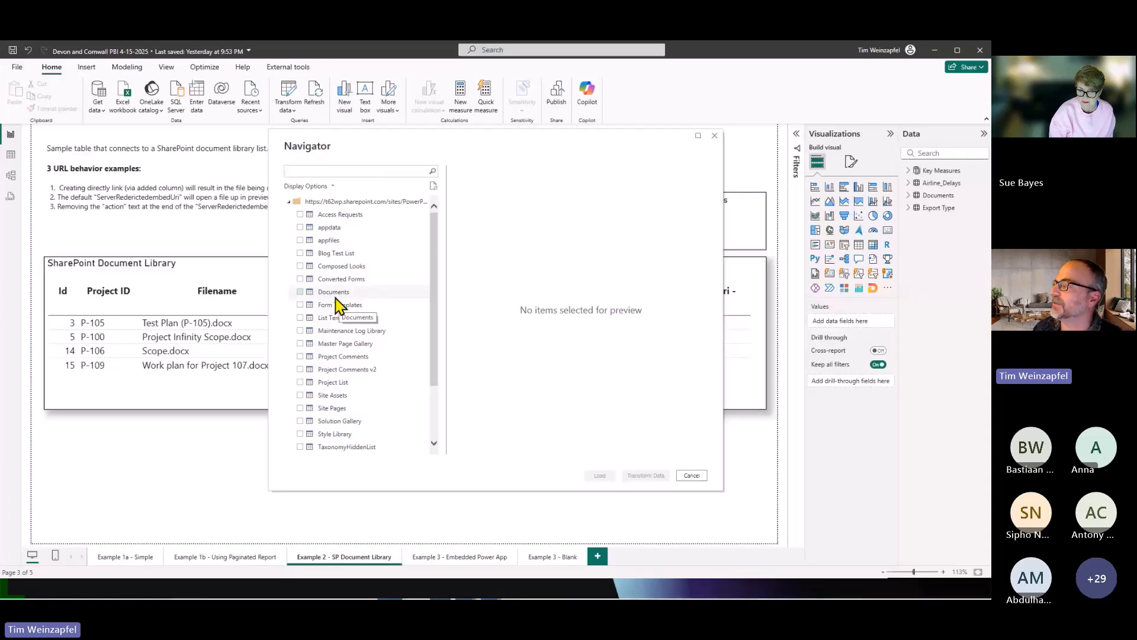
# Choose the site's Documents list and open it for transformation in a maximized Power Query Editor.
pyautogui.click(299, 291)
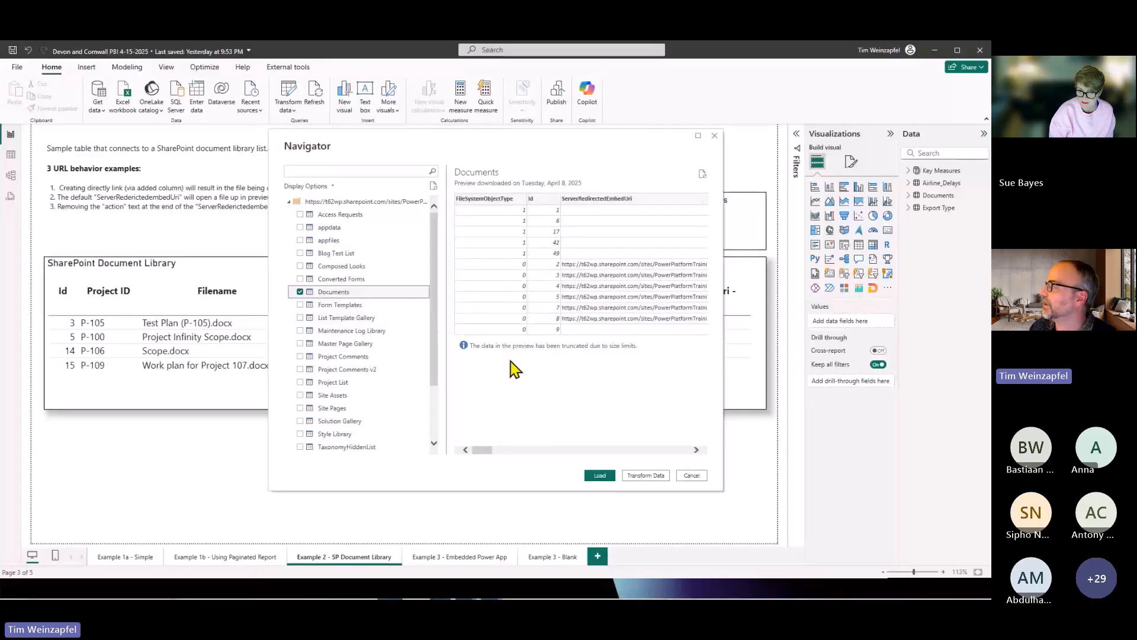
pyautogui.click(647, 476)
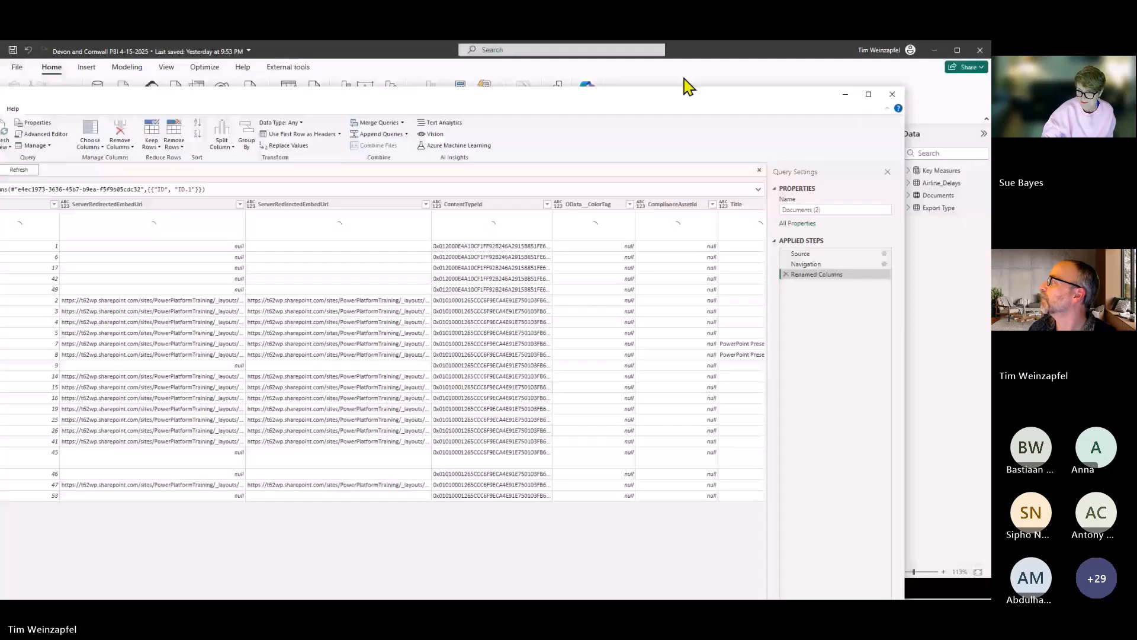
pyautogui.click(869, 94)
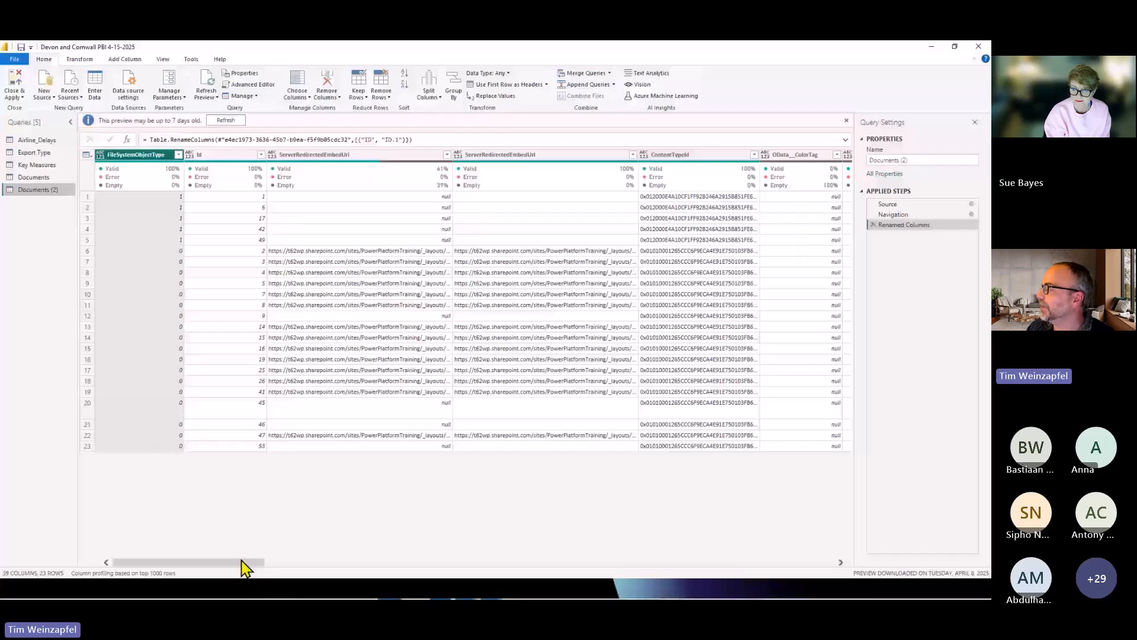
# Filter the ProjectID column of Documents (2) to exclude null values and keep every listed project ID.
pyautogui.moveTo(242, 562); pyautogui.dragTo(370, 574)
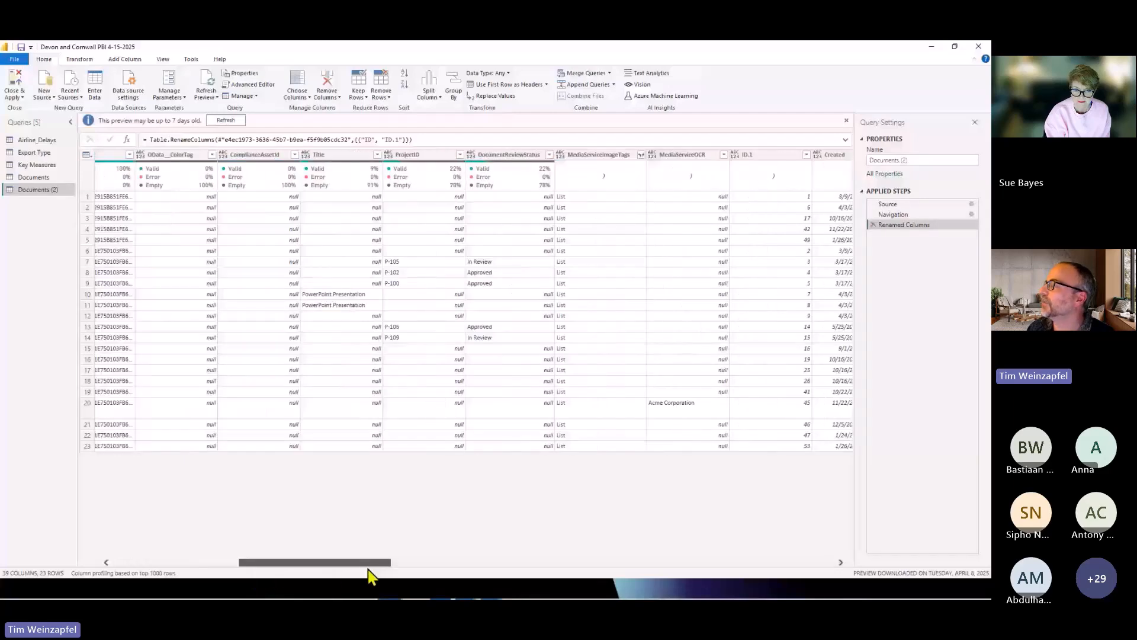
pyautogui.click(460, 154)
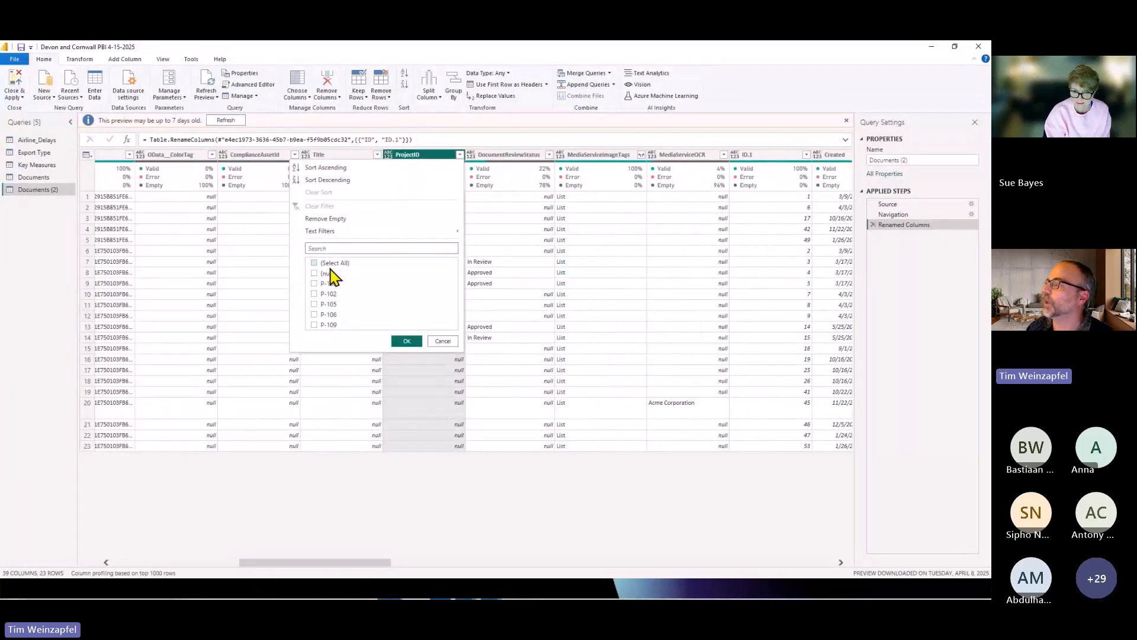
pyautogui.click(324, 262)
pyautogui.click(324, 273)
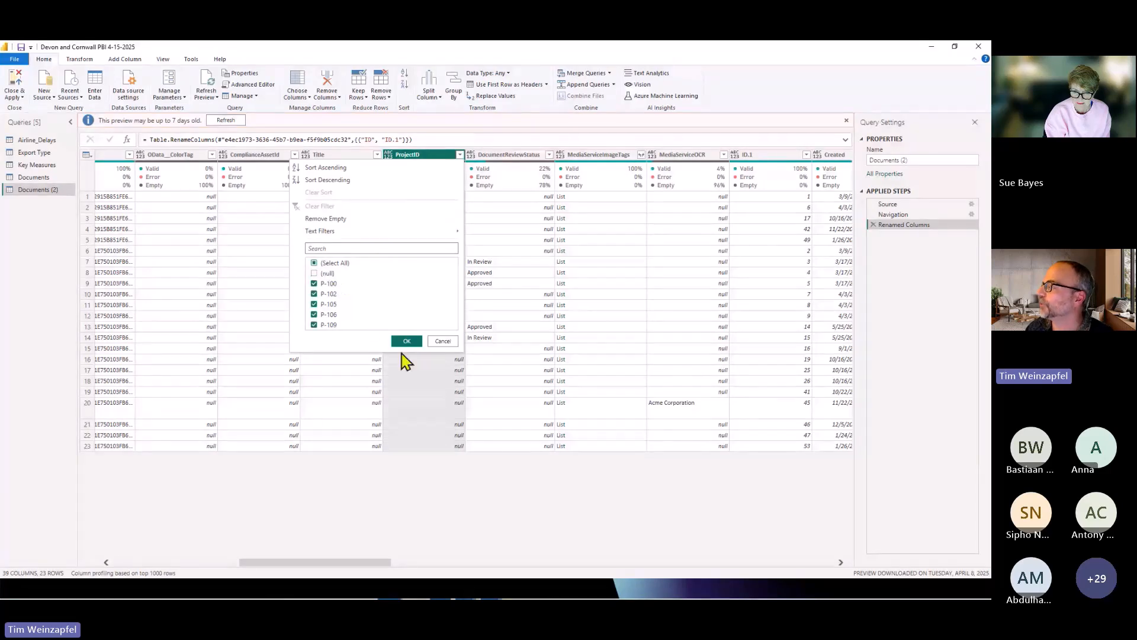
pyautogui.click(406, 342)
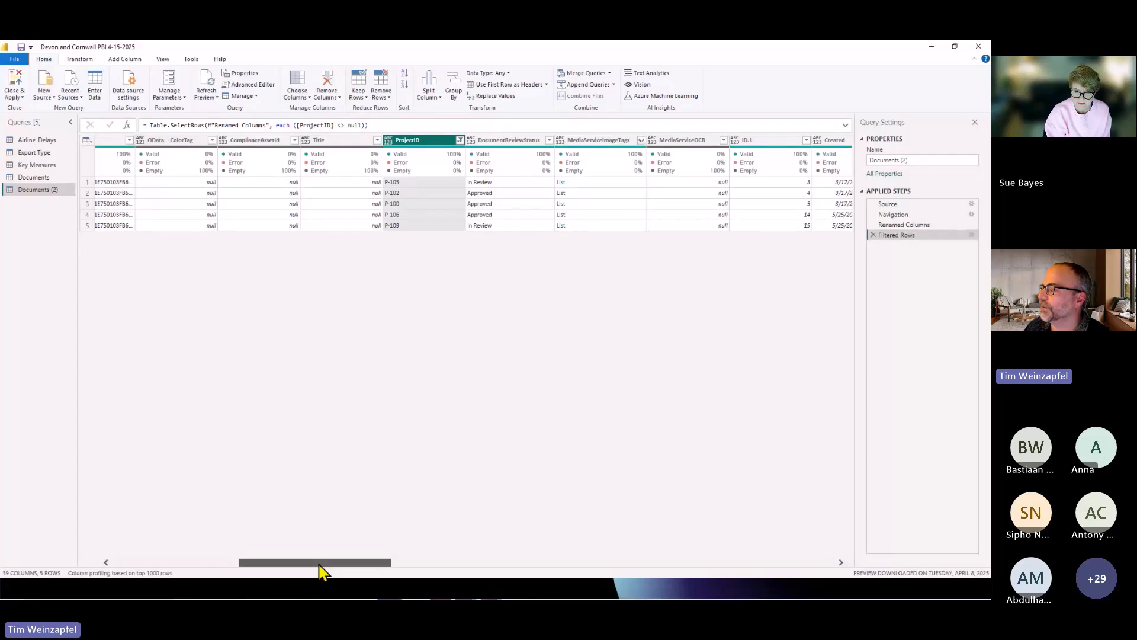
# Examine the filtered query's columns, previewing the first row's RoleAssignments table and FieldValuesAsText record in an enlarged preview.
pyautogui.moveTo(322, 564); pyautogui.dragTo(172, 571)
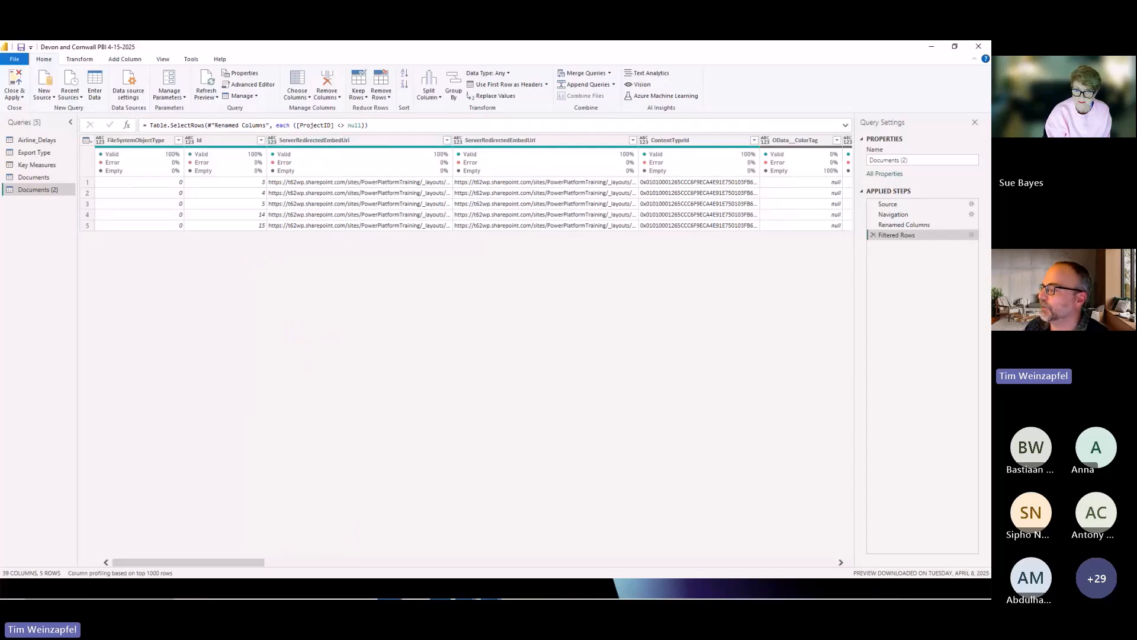
pyautogui.moveTo(172, 568); pyautogui.dragTo(302, 554)
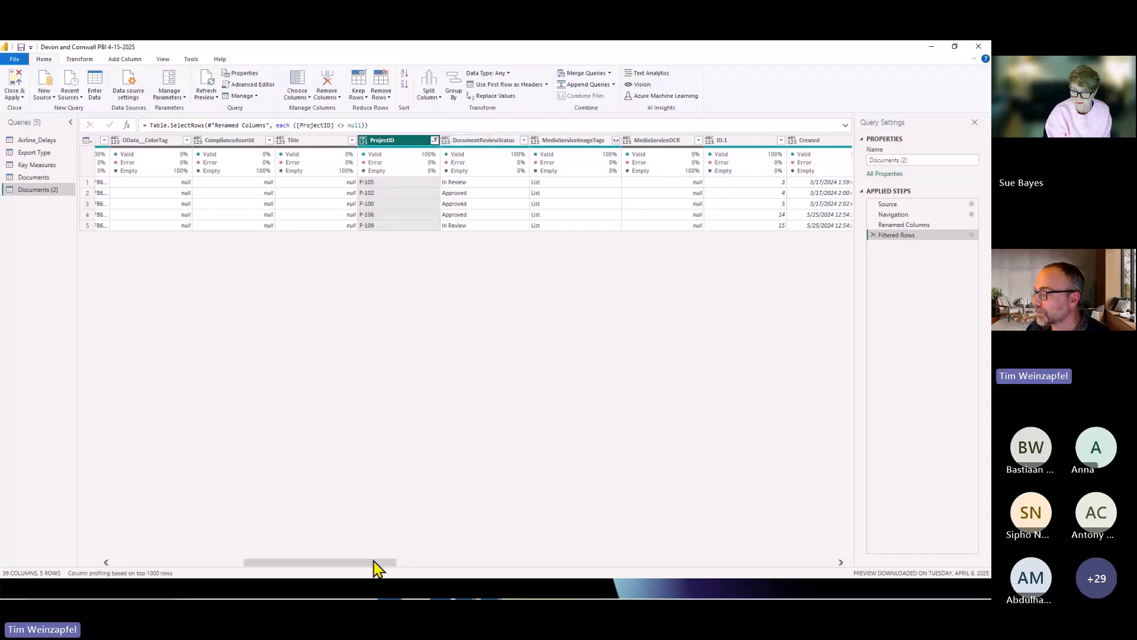
pyautogui.moveTo(372, 564); pyautogui.dragTo(626, 526)
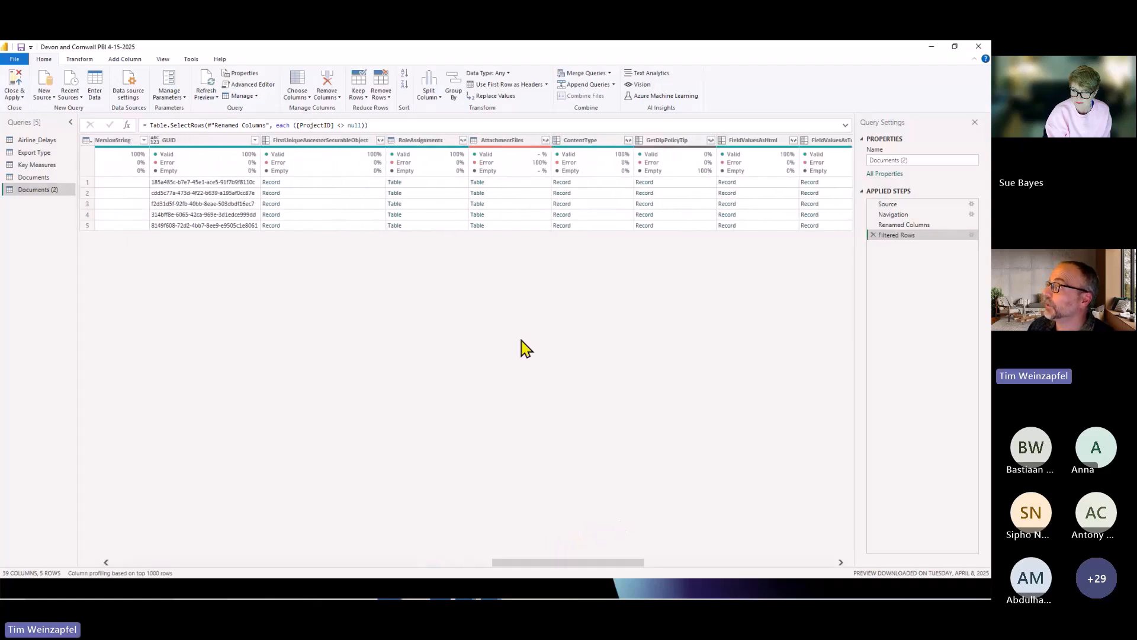
pyautogui.click(424, 182)
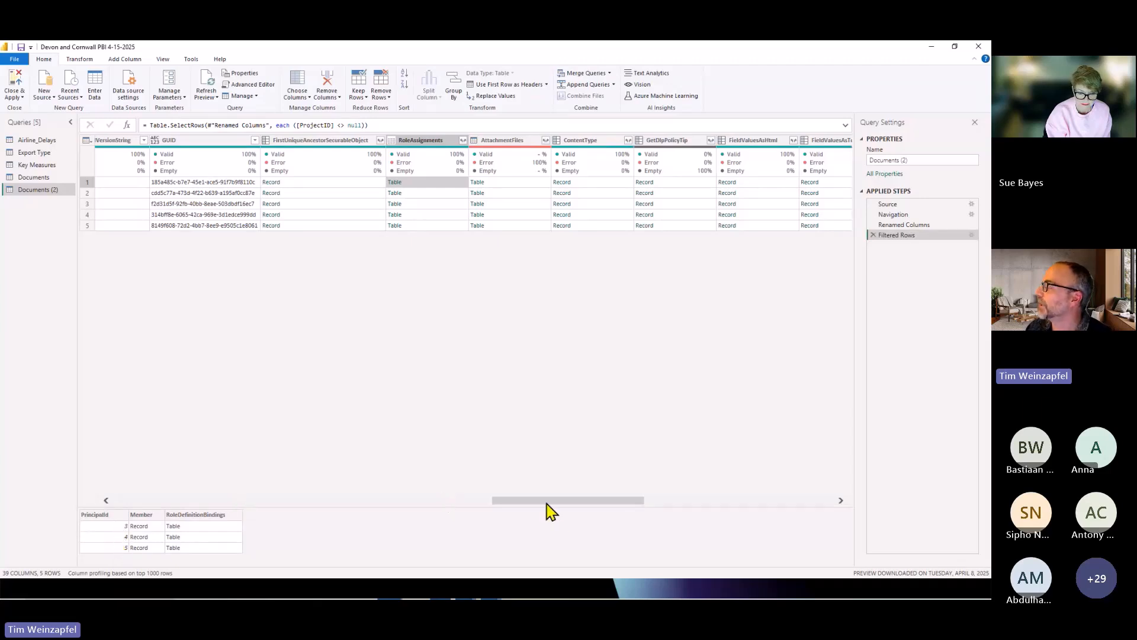
pyautogui.moveTo(547, 503); pyautogui.dragTo(599, 500)
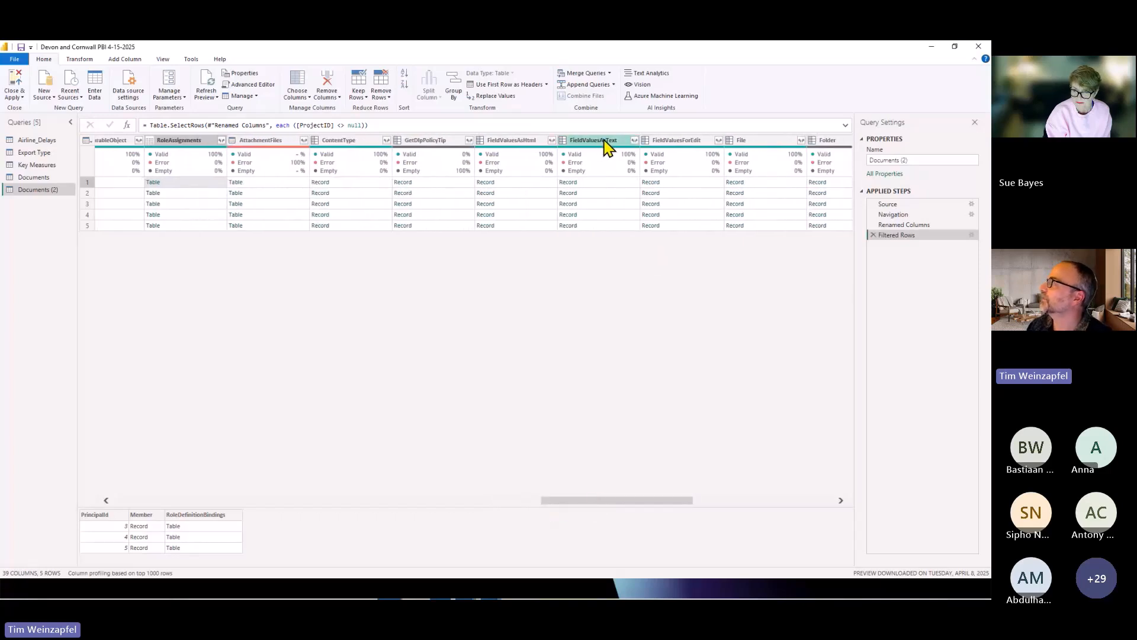
pyautogui.click(604, 186)
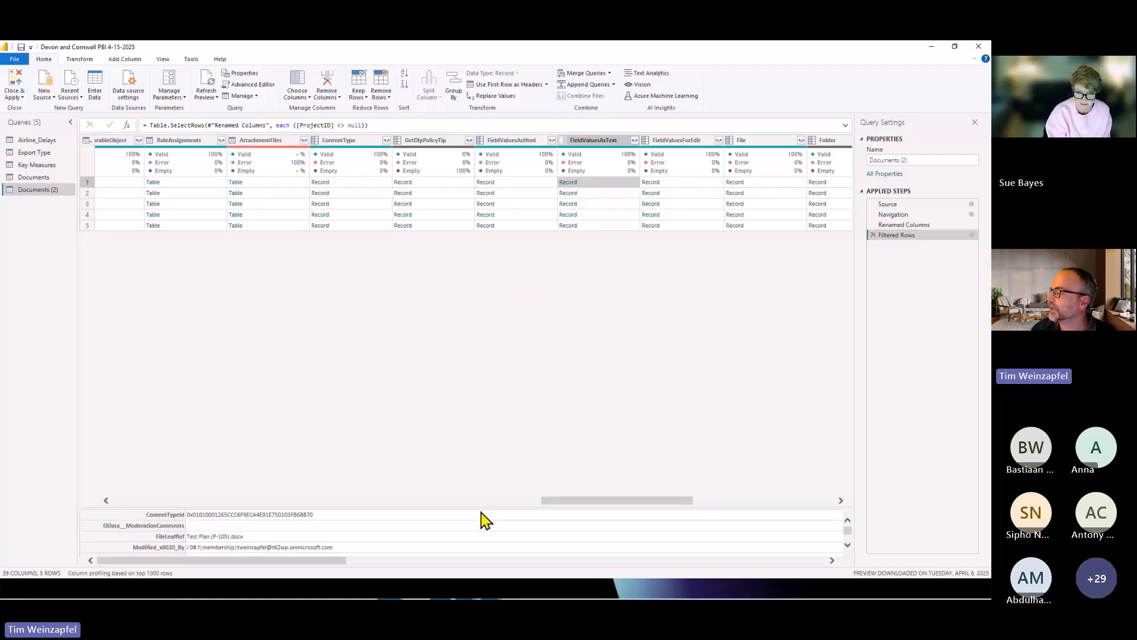
pyautogui.moveTo(486, 508); pyautogui.dragTo(485, 285)
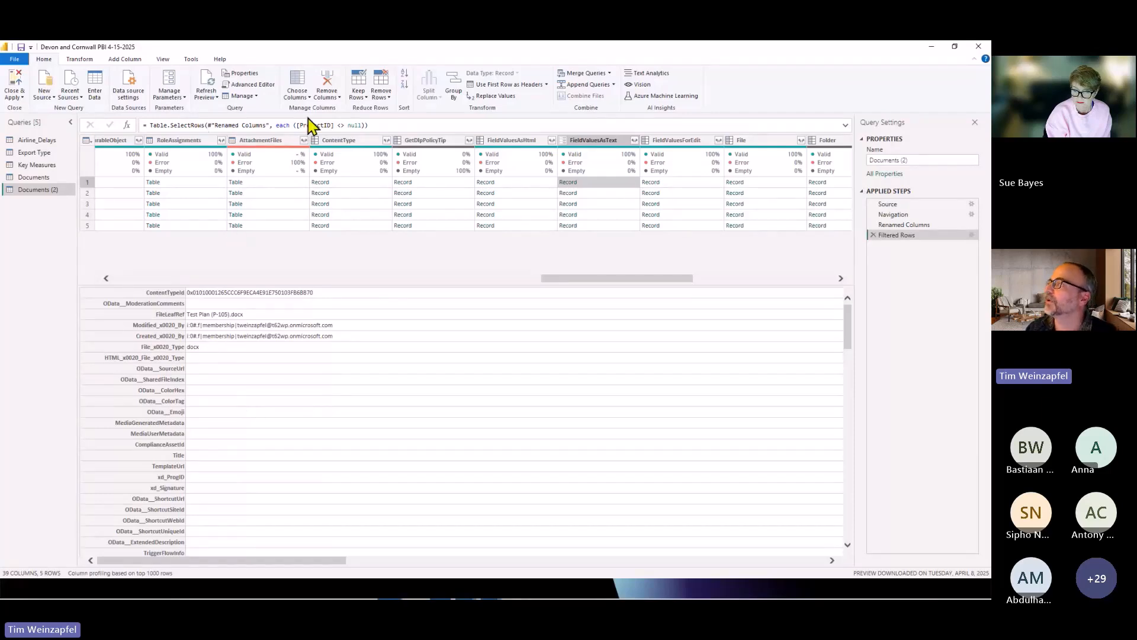
# Keep only the Id, first ServerRedirectedEmbedUri, ProjectID, DocumentReviewStatus and FieldValuesAsText columns.
pyautogui.click(299, 87)
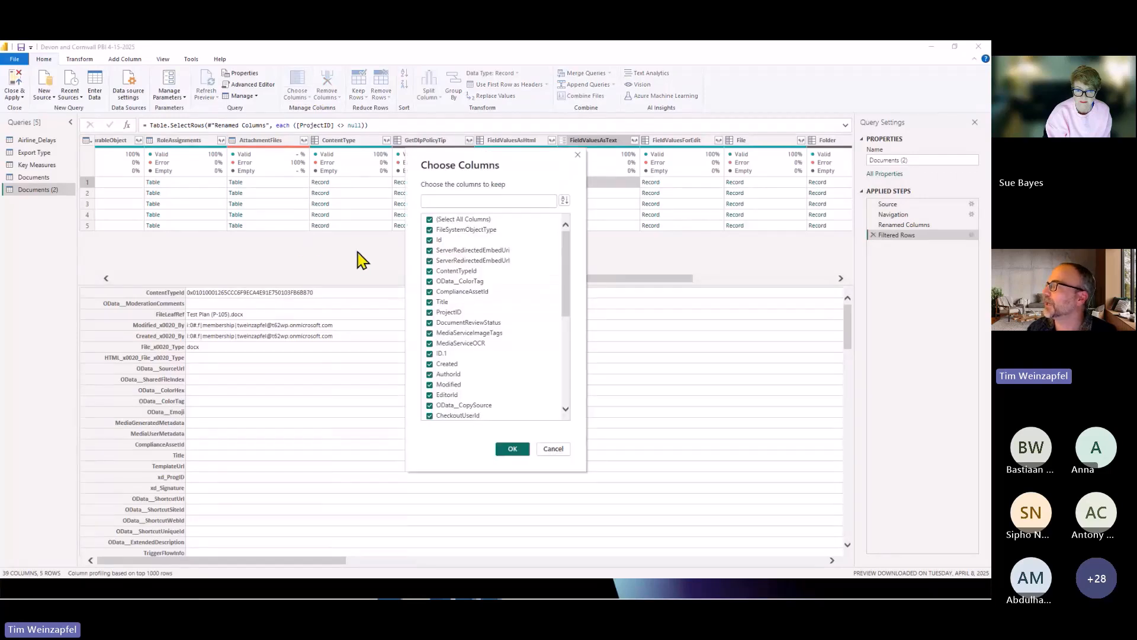
pyautogui.click(457, 220)
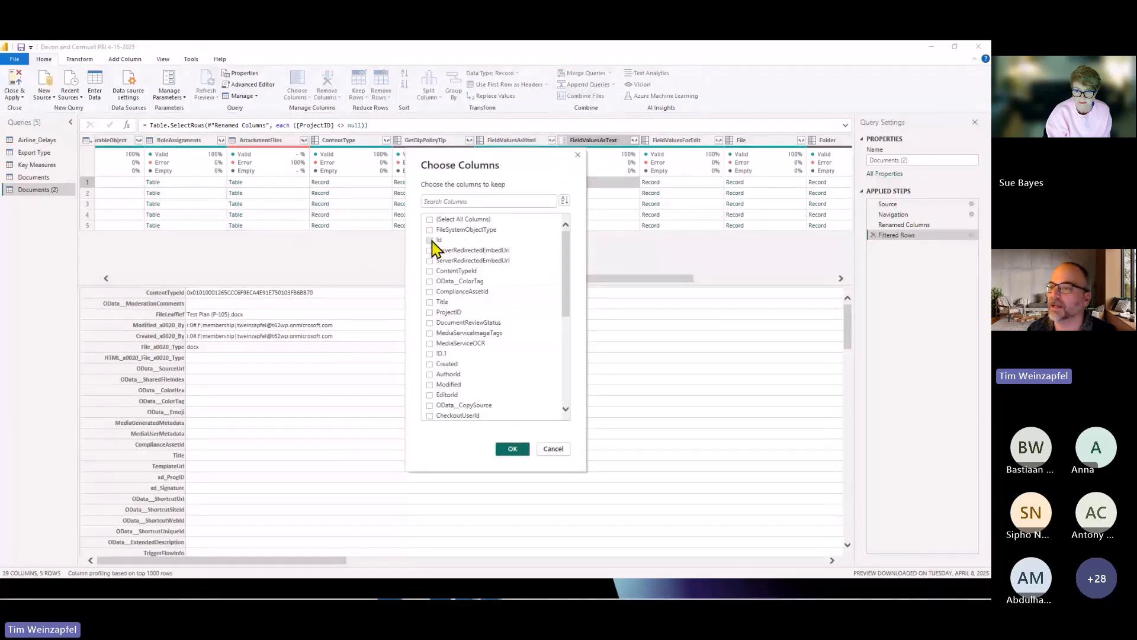
pyautogui.click(432, 240)
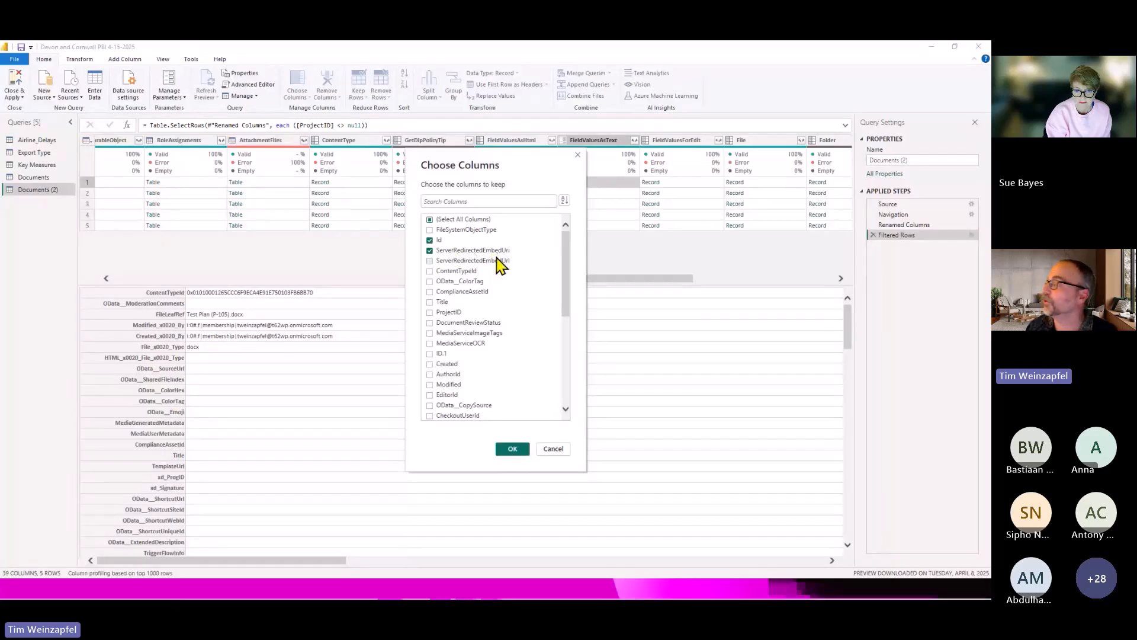
pyautogui.click(452, 314)
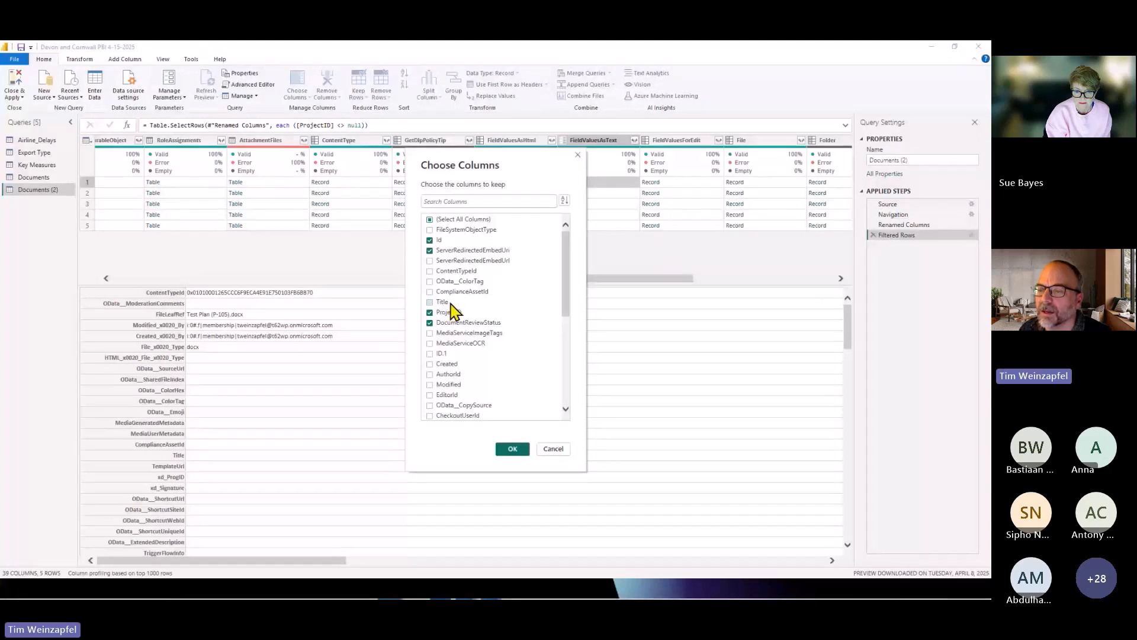
pyautogui.scroll(-3, 454, 309)
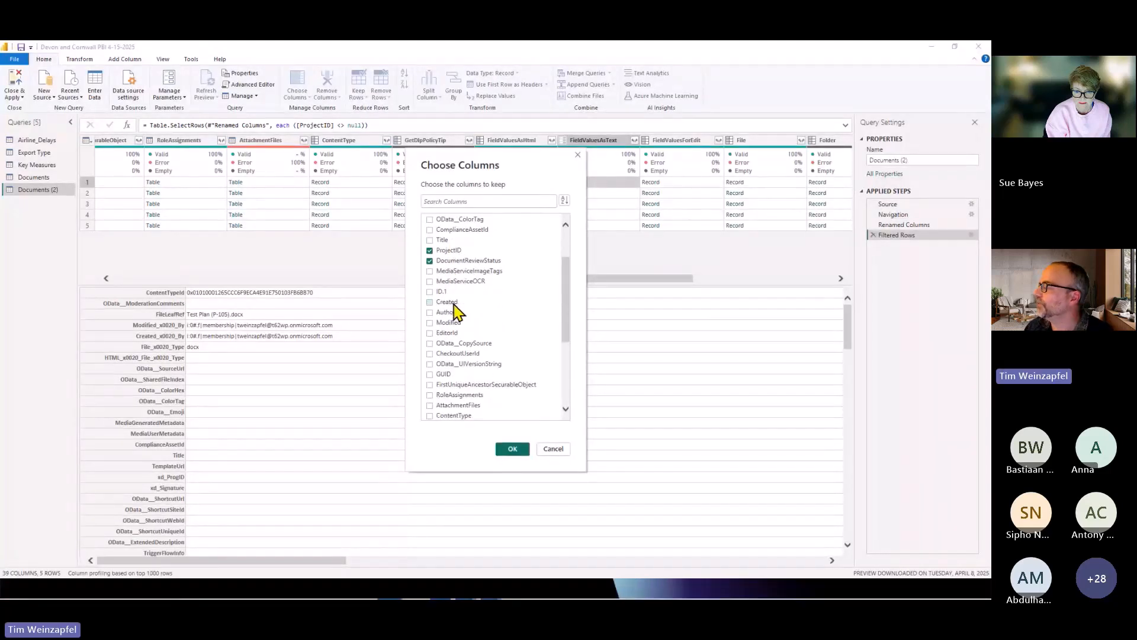
pyautogui.scroll(-1, 495, 361)
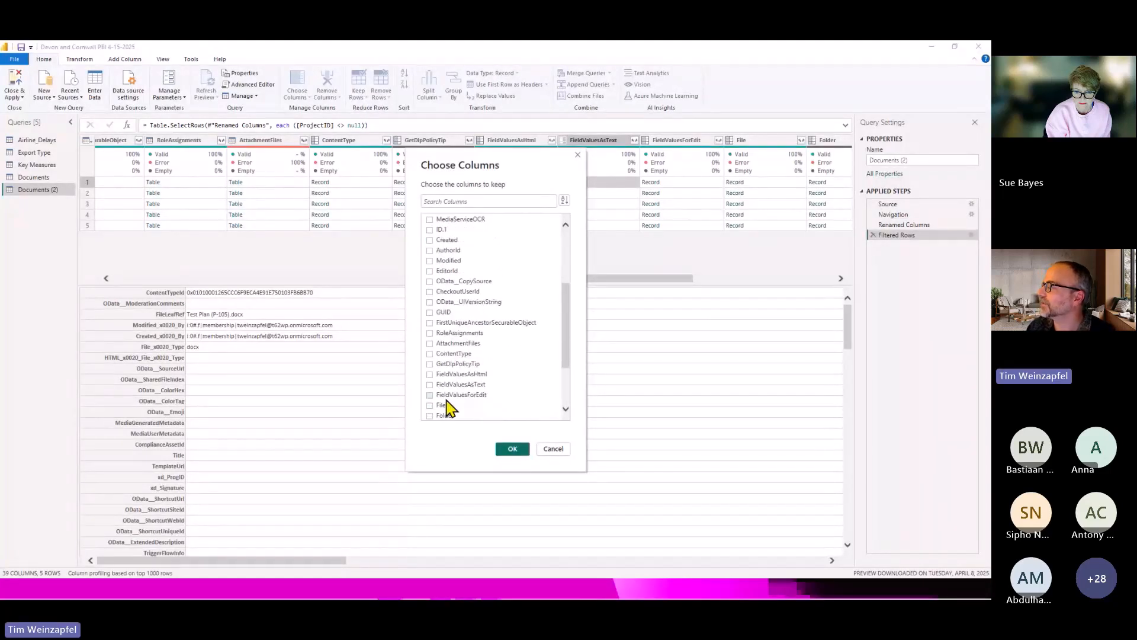
pyautogui.click(430, 385)
pyautogui.click(512, 448)
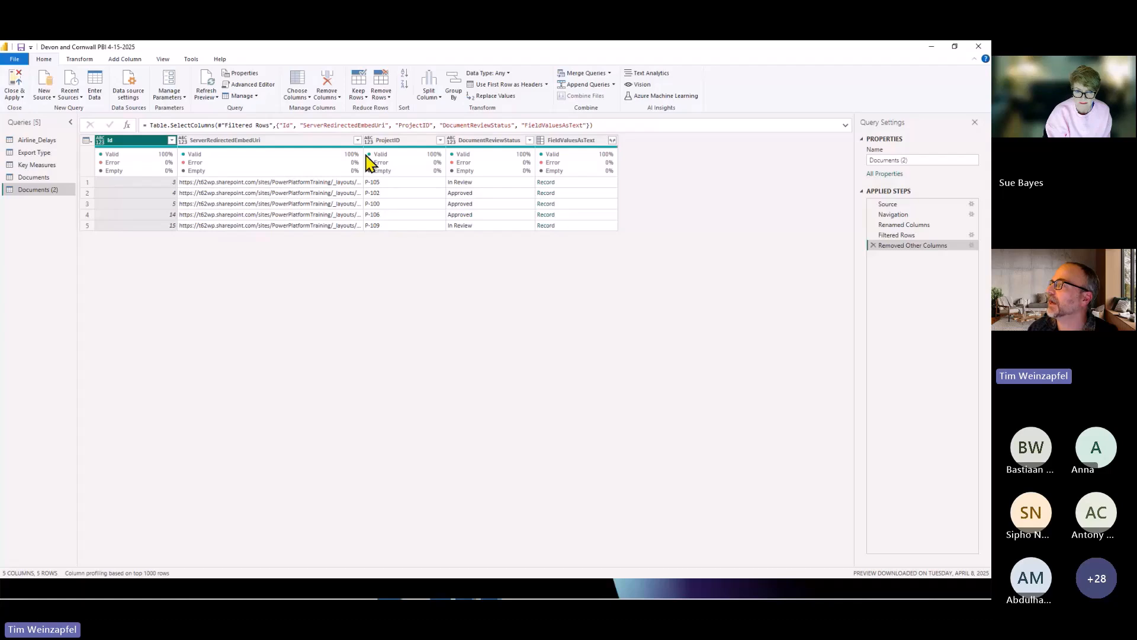
# Widen the ServerRedirectedEmbedUri column and examine the fields in the first row's FieldValuesAsText record.
pyautogui.moveTo(363, 138); pyautogui.dragTo(483, 127)
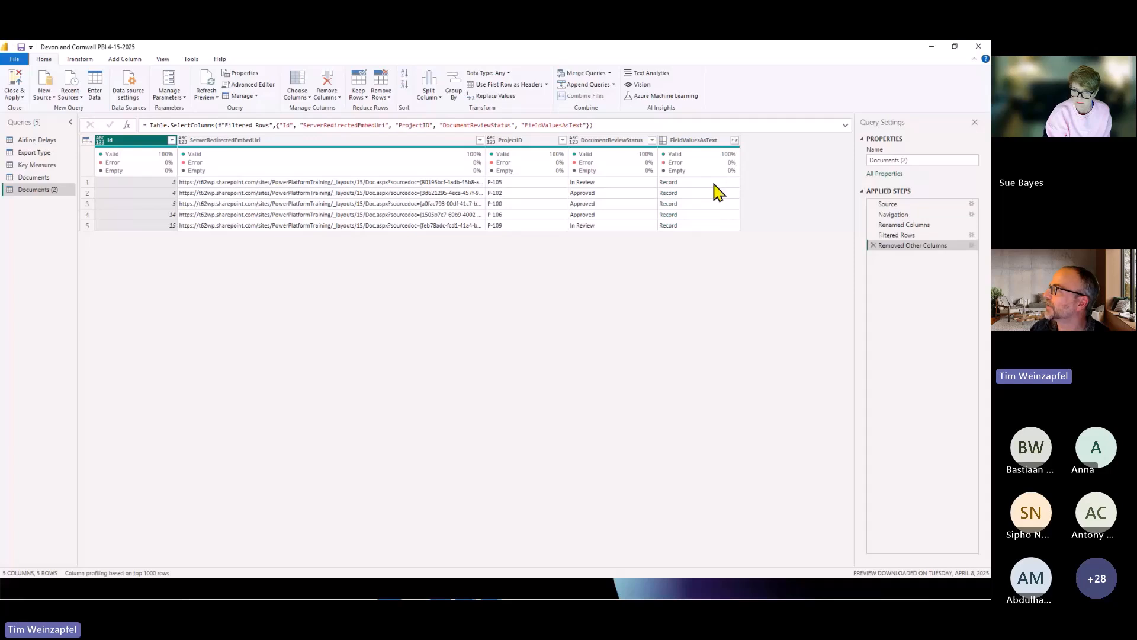
pyautogui.click(735, 141)
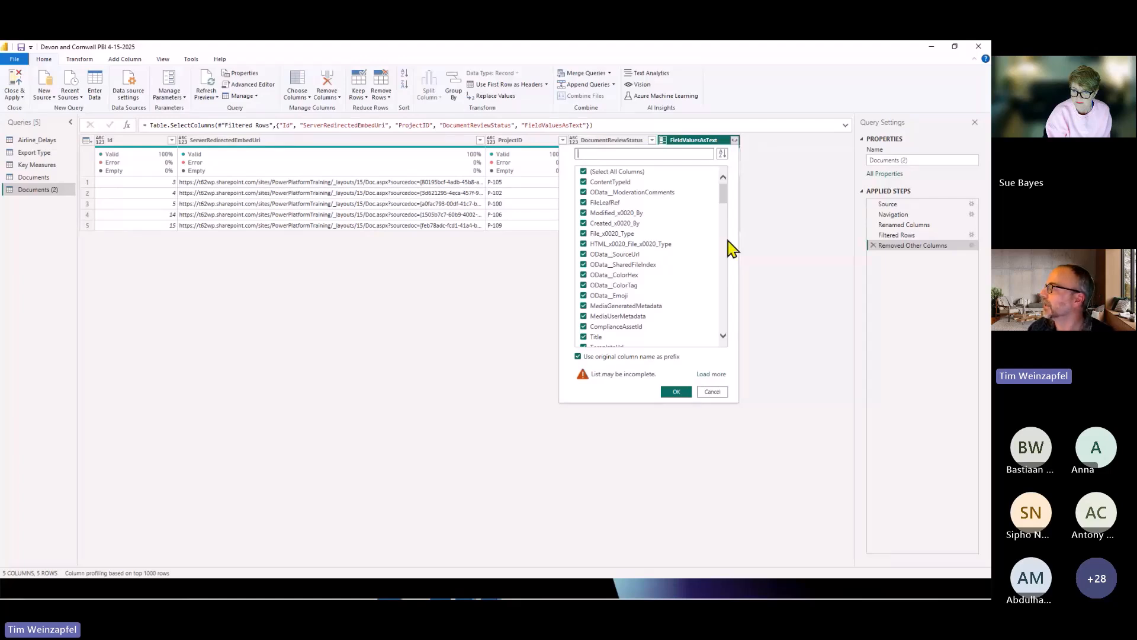
pyautogui.click(712, 391)
pyautogui.click(711, 183)
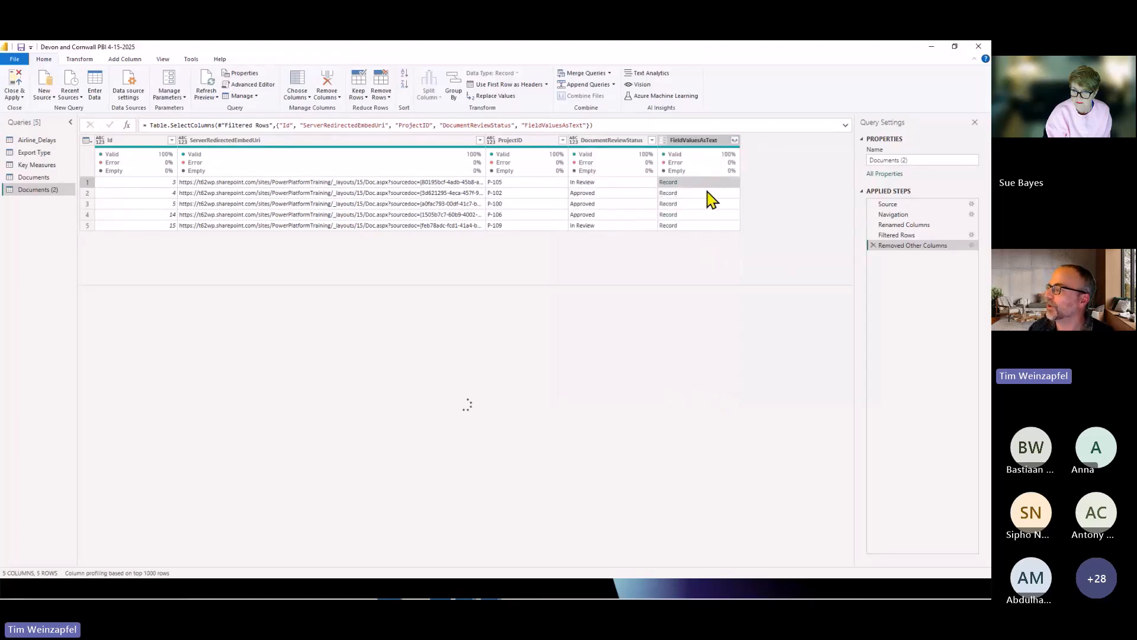
pyautogui.scroll(-4, 301, 379)
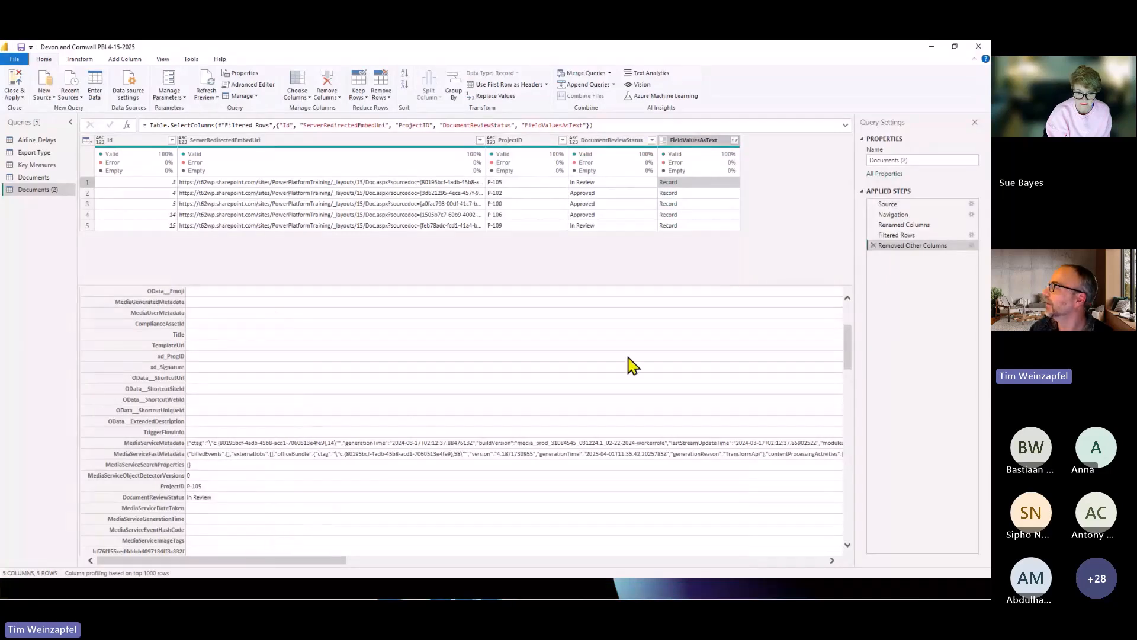
# Expand the FieldValuesAsText column to FileLeafRef, File_x0020_Type and FileRef, keeping the original column name as prefix.
pyautogui.click(734, 141)
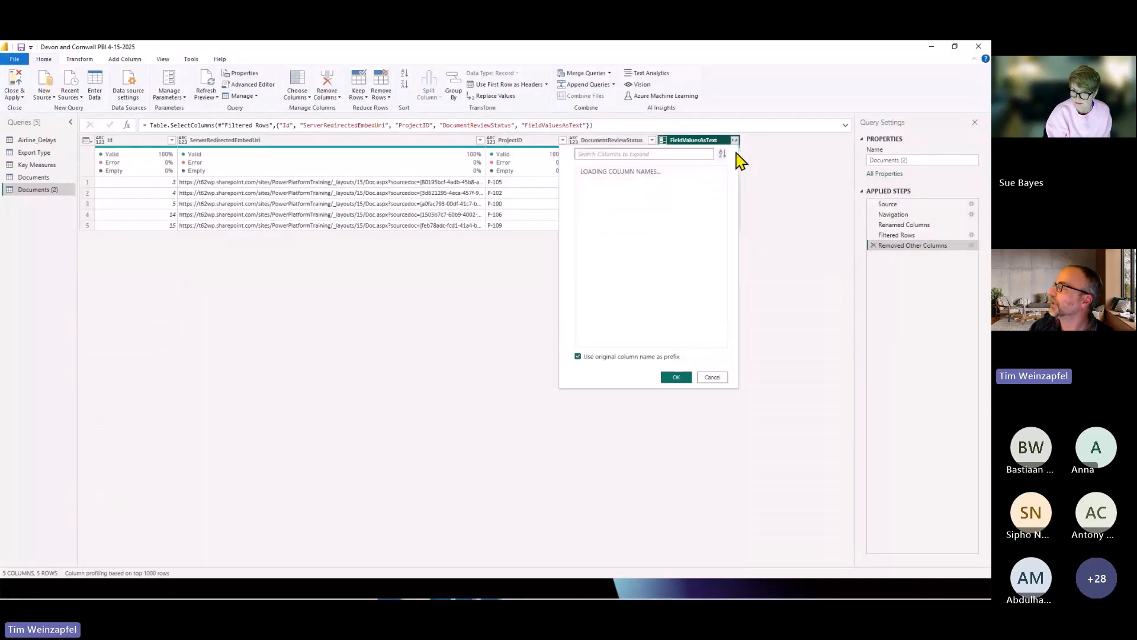
pyautogui.click(604, 173)
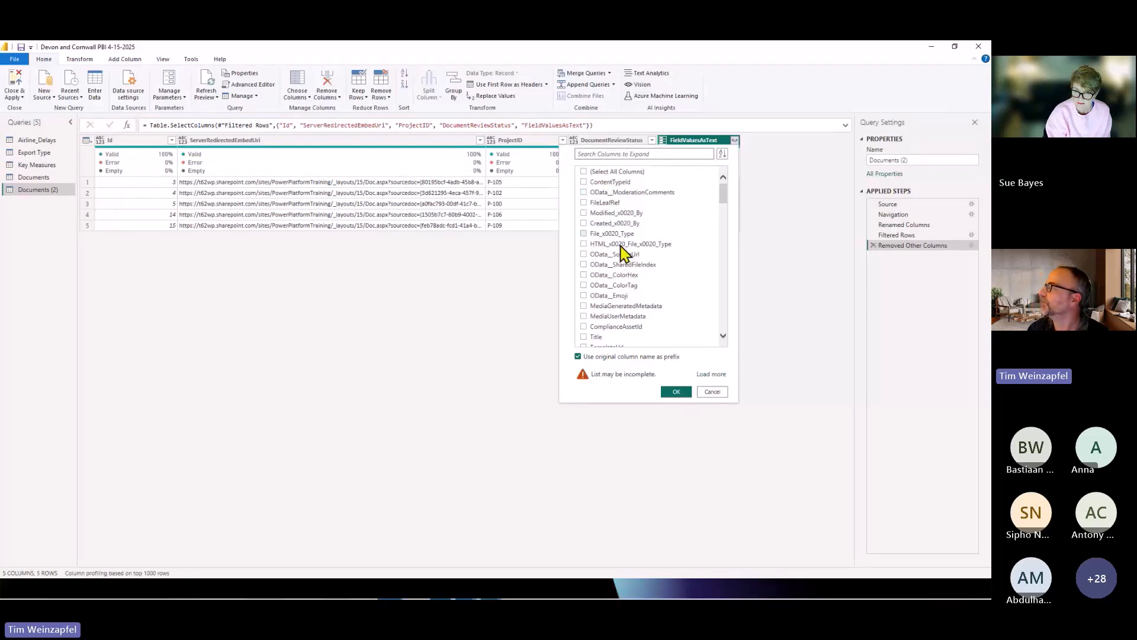
pyautogui.click(585, 203)
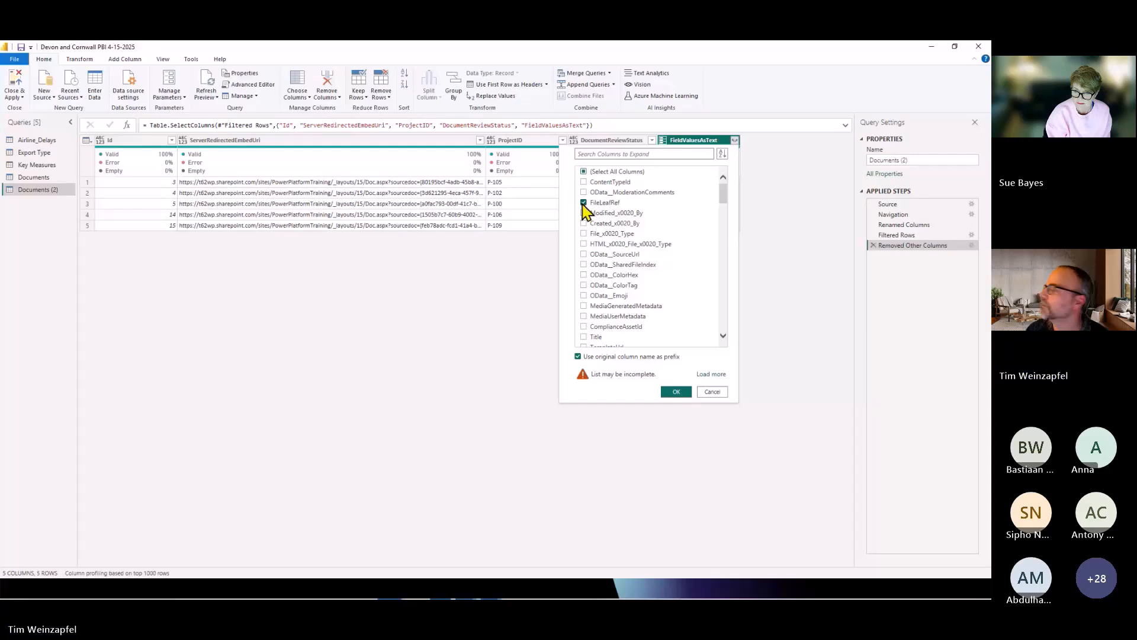
pyautogui.click(611, 233)
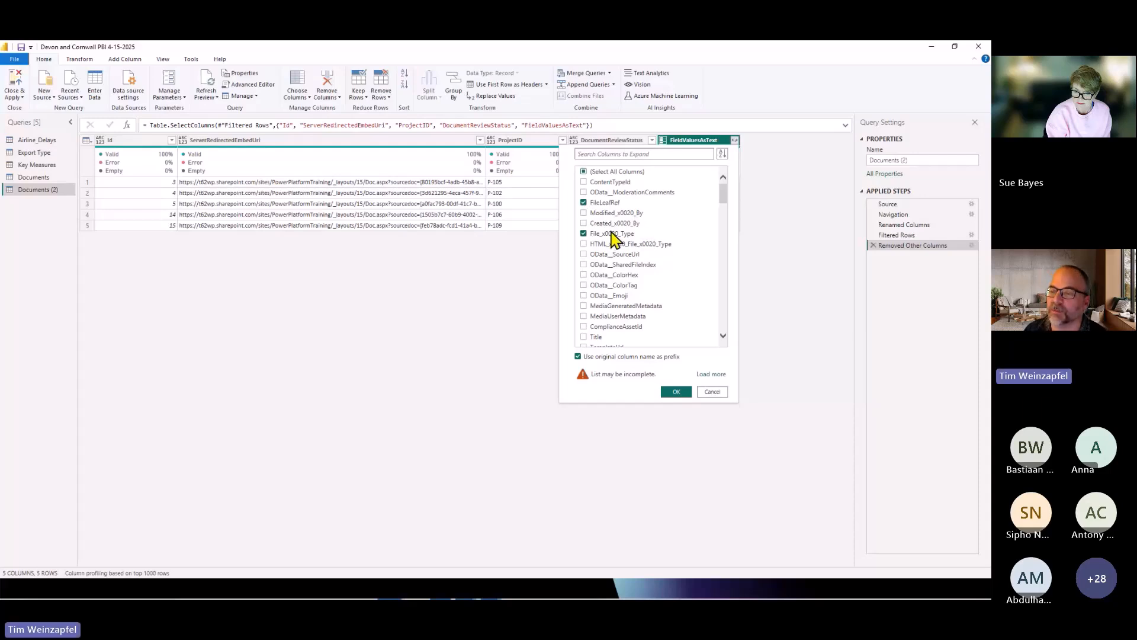
pyautogui.scroll(-5, 643, 305)
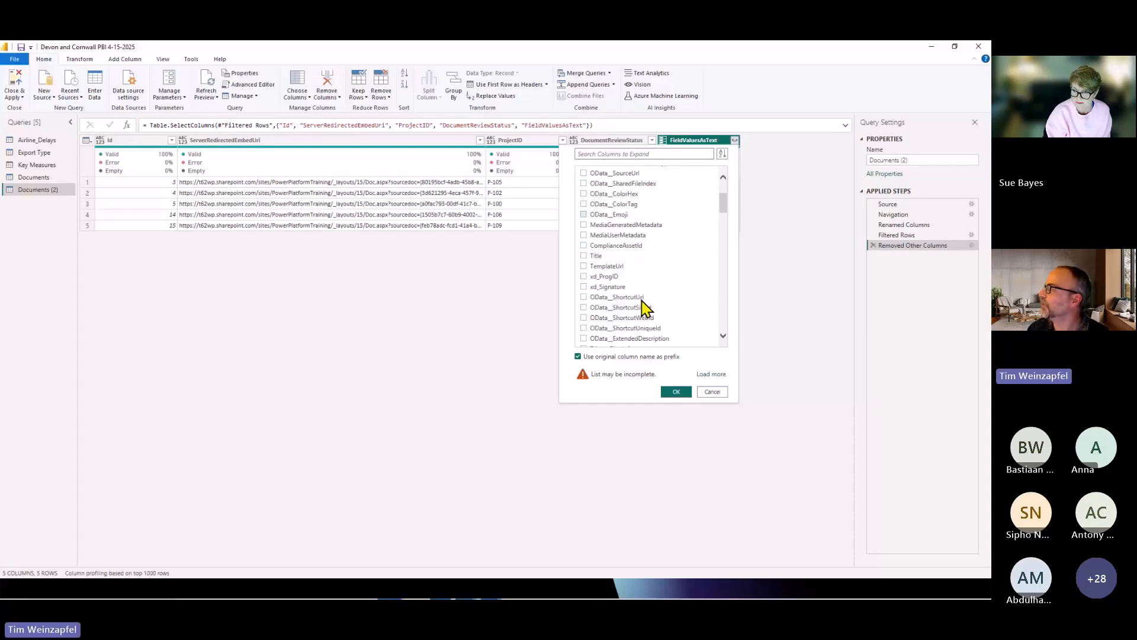
pyautogui.scroll(-3, 645, 307)
pyautogui.scroll(-3, 645, 307)
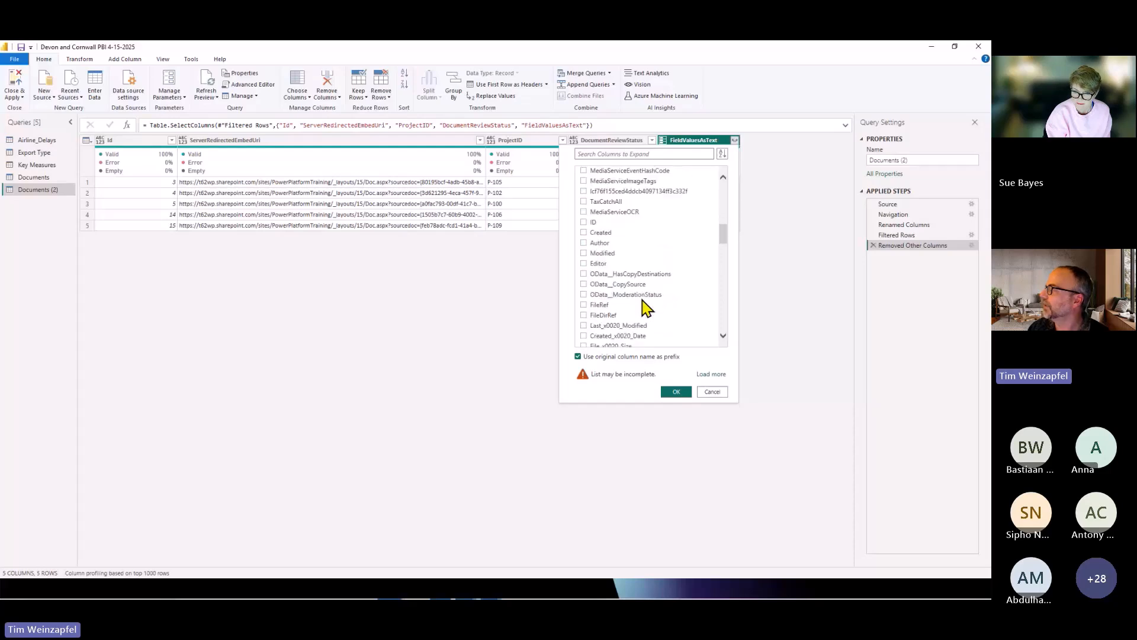
pyautogui.click(585, 306)
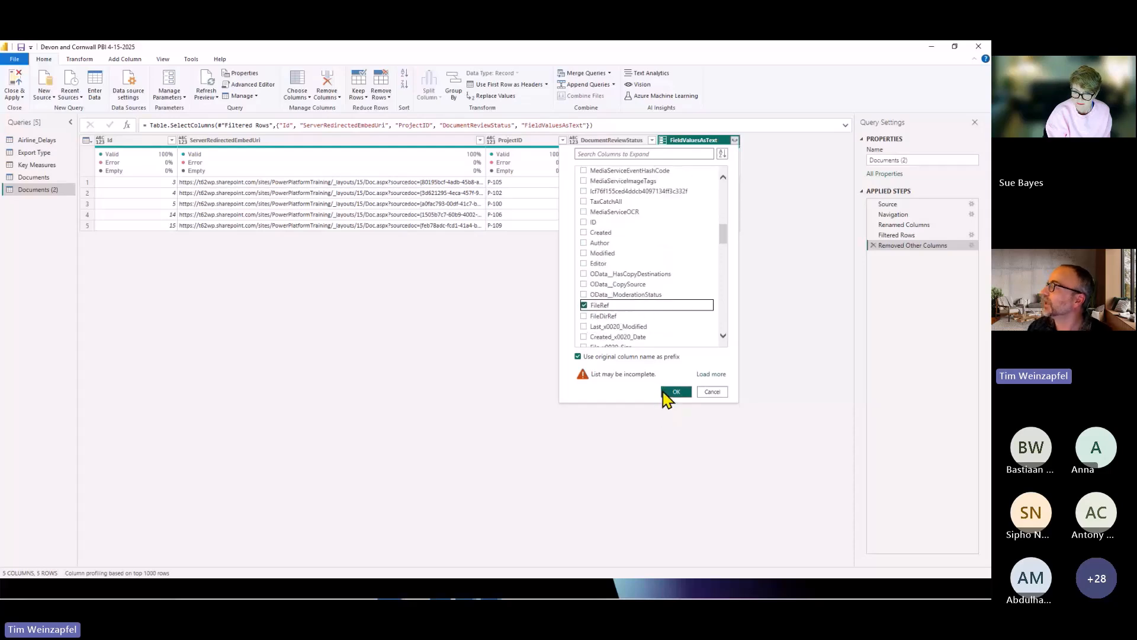
pyautogui.click(675, 392)
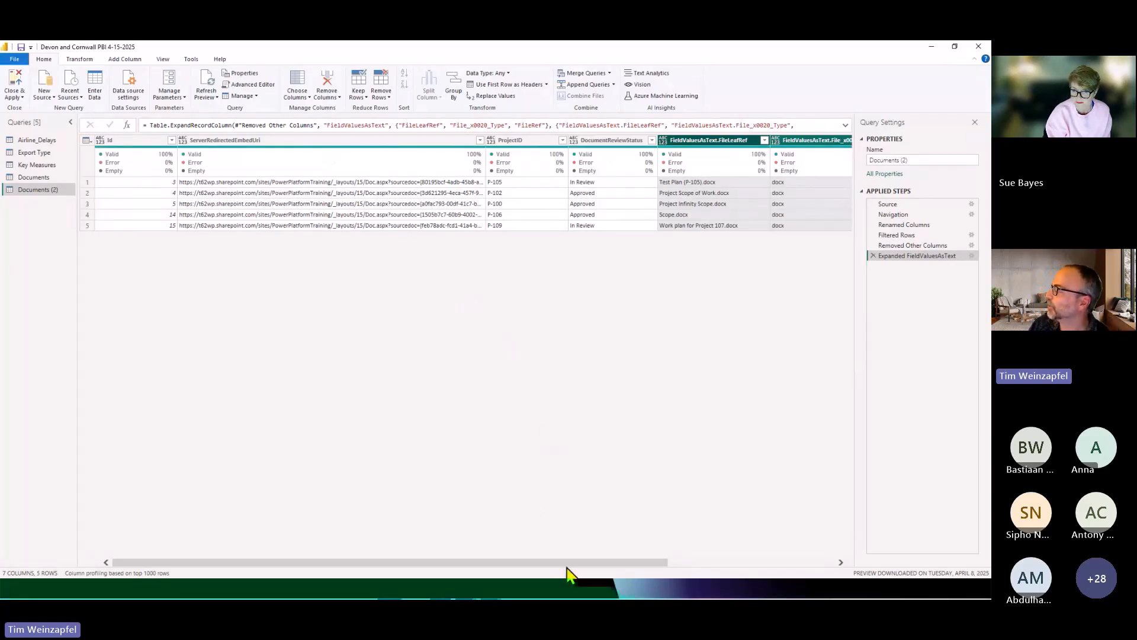
# Examine the expanded FieldValuesAsText columns and the full FileRef path in the first row.
pyautogui.moveTo(570, 563); pyautogui.dragTo(676, 566)
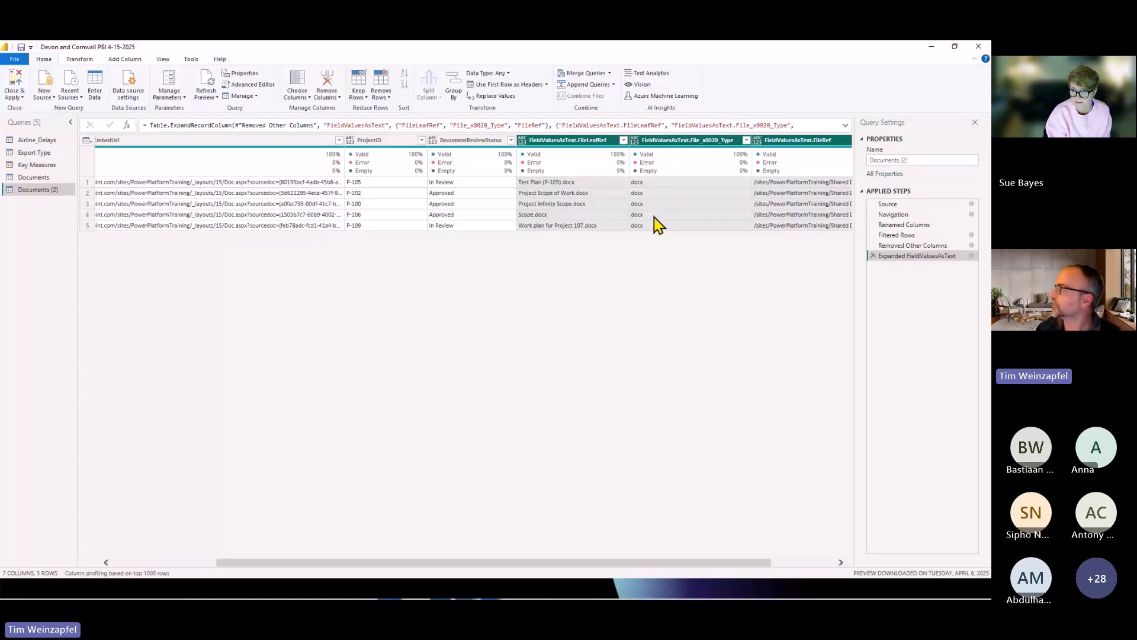
pyautogui.moveTo(649, 563); pyautogui.dragTo(735, 571)
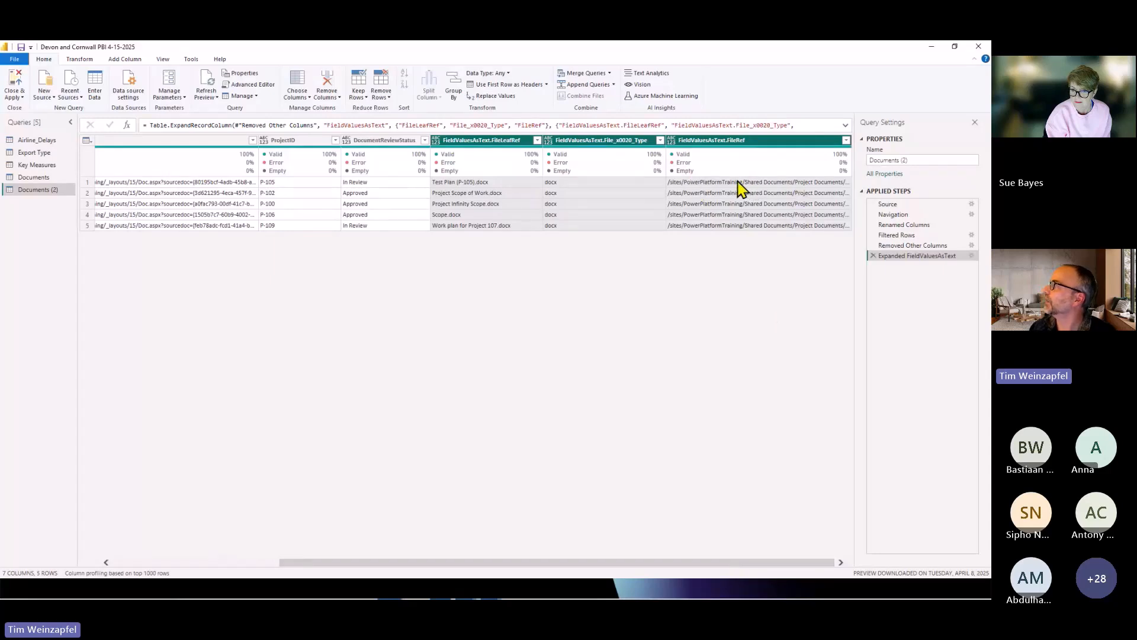
pyautogui.click(764, 182)
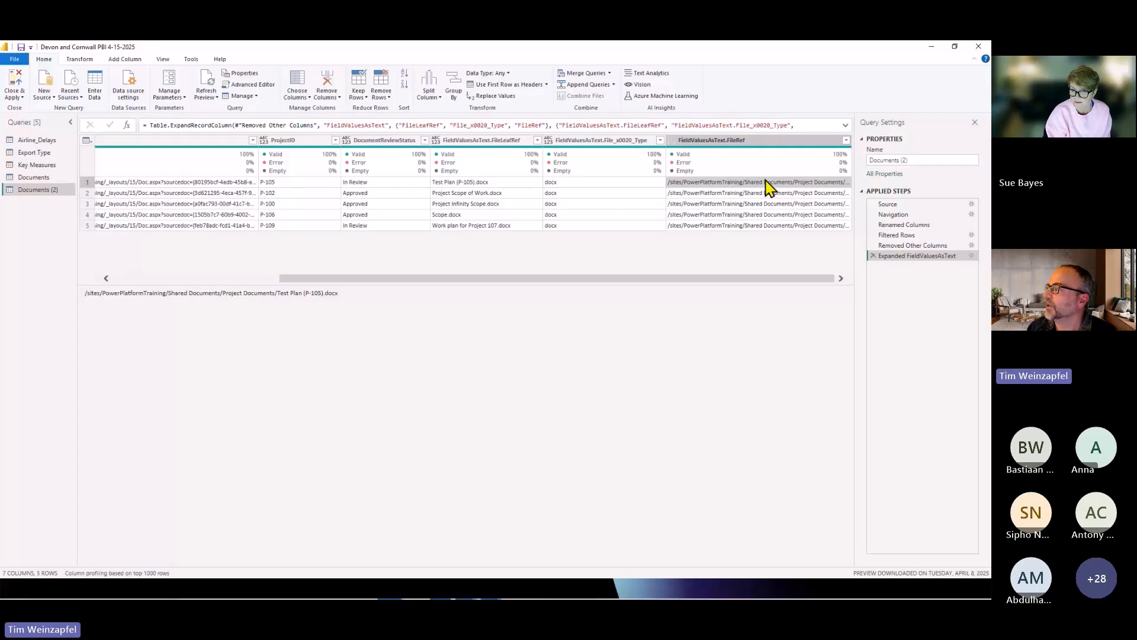
pyautogui.moveTo(355, 299); pyautogui.dragTo(79, 300)
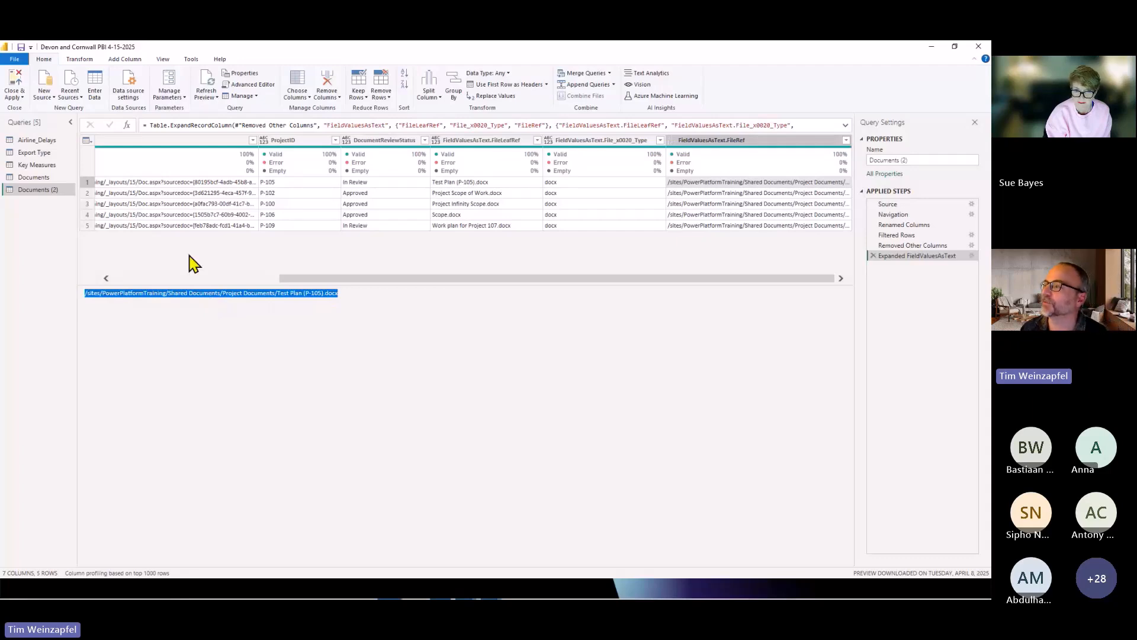
# In the Documents query, examine the FileRef path, the Added Custom step's Document URL formula and the first row's Document URL.
pyautogui.click(34, 178)
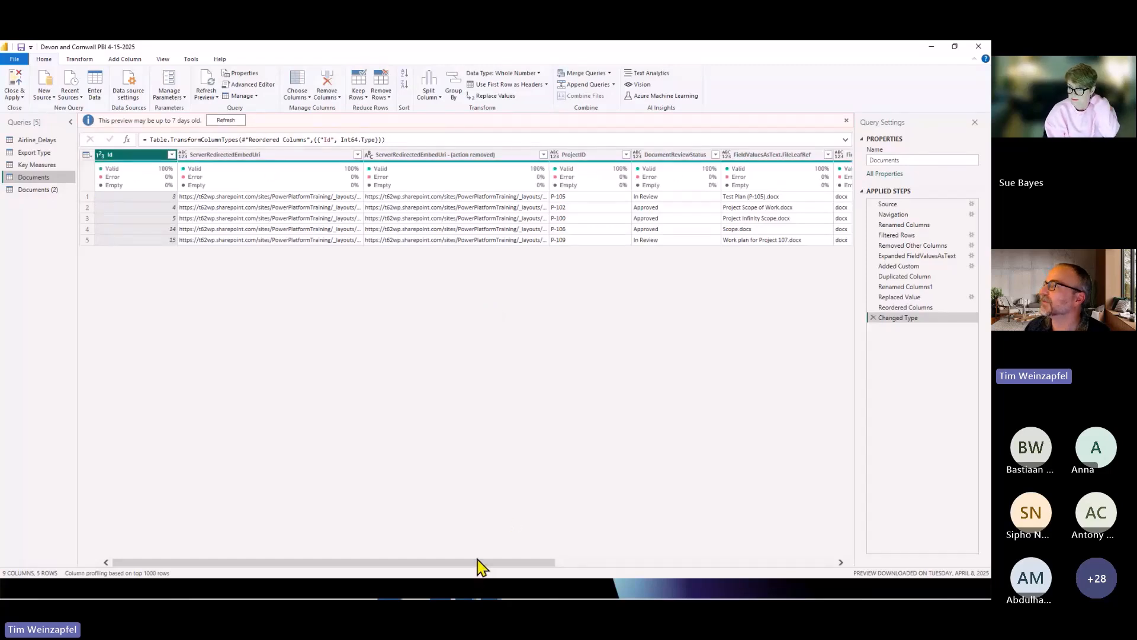
pyautogui.moveTo(478, 563); pyautogui.dragTo(795, 536)
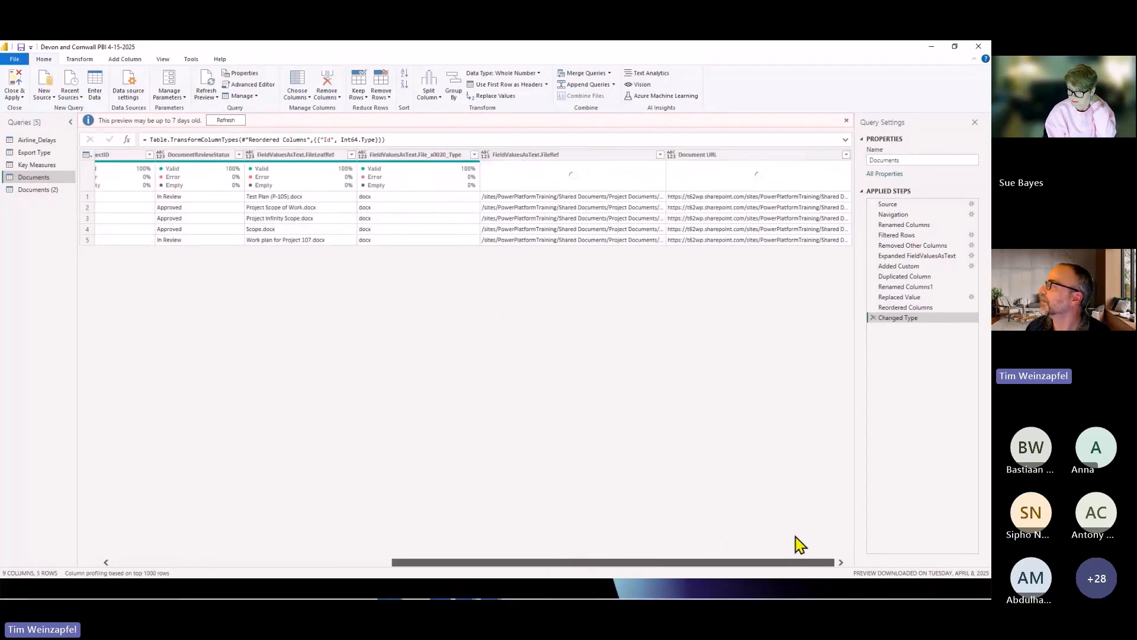
pyautogui.click(548, 198)
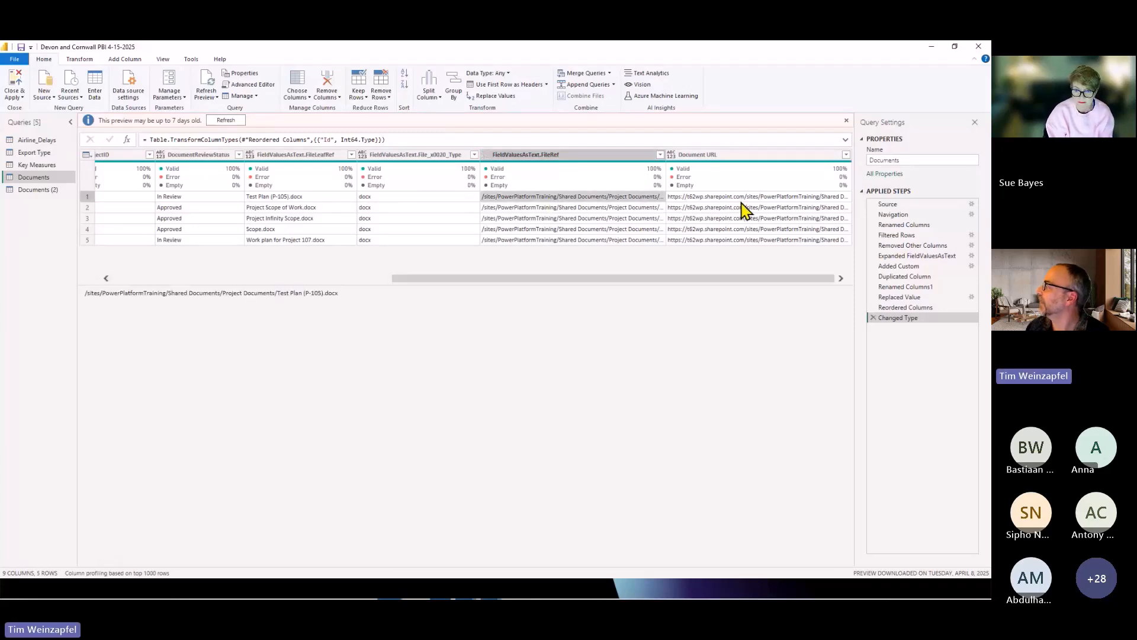
pyautogui.click(904, 270)
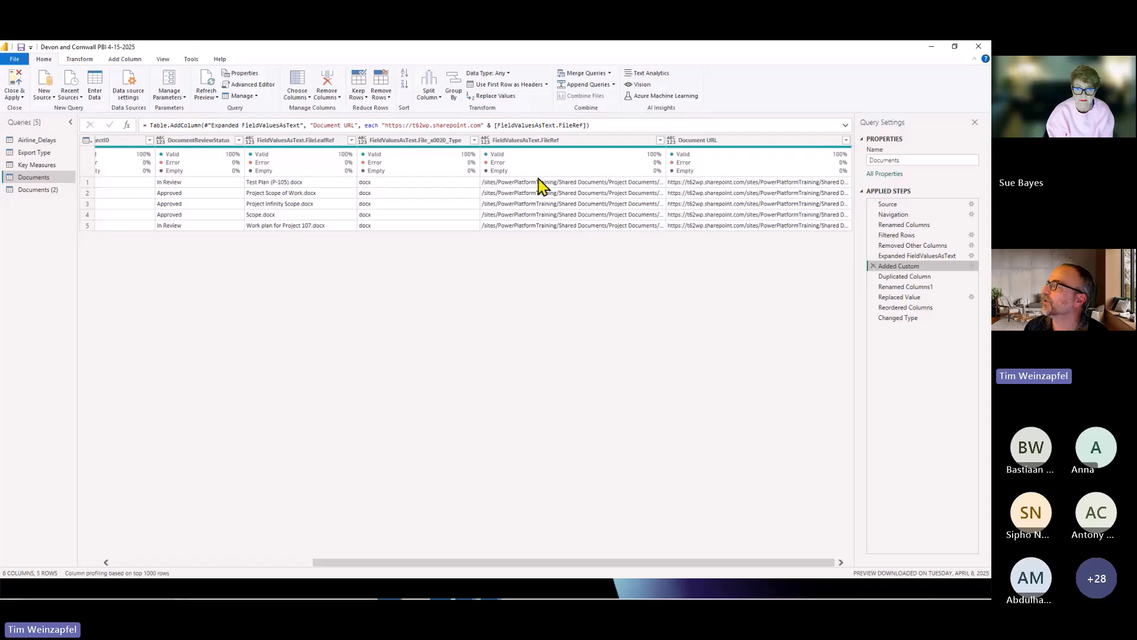
pyautogui.moveTo(384, 126); pyautogui.dragTo(482, 125)
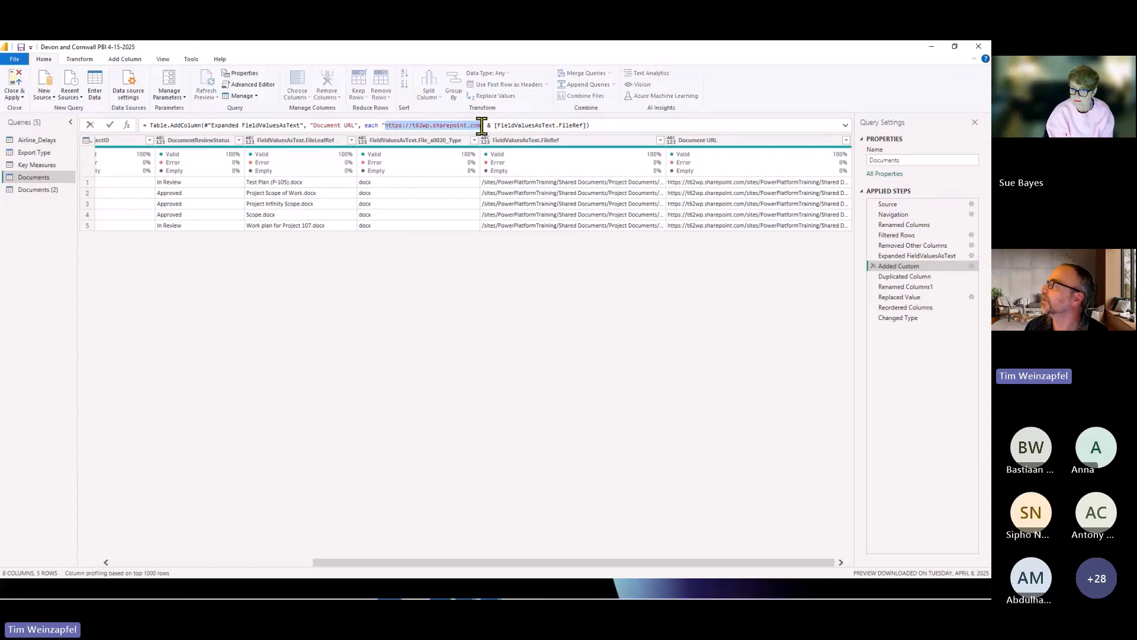
pyautogui.press('Escape')
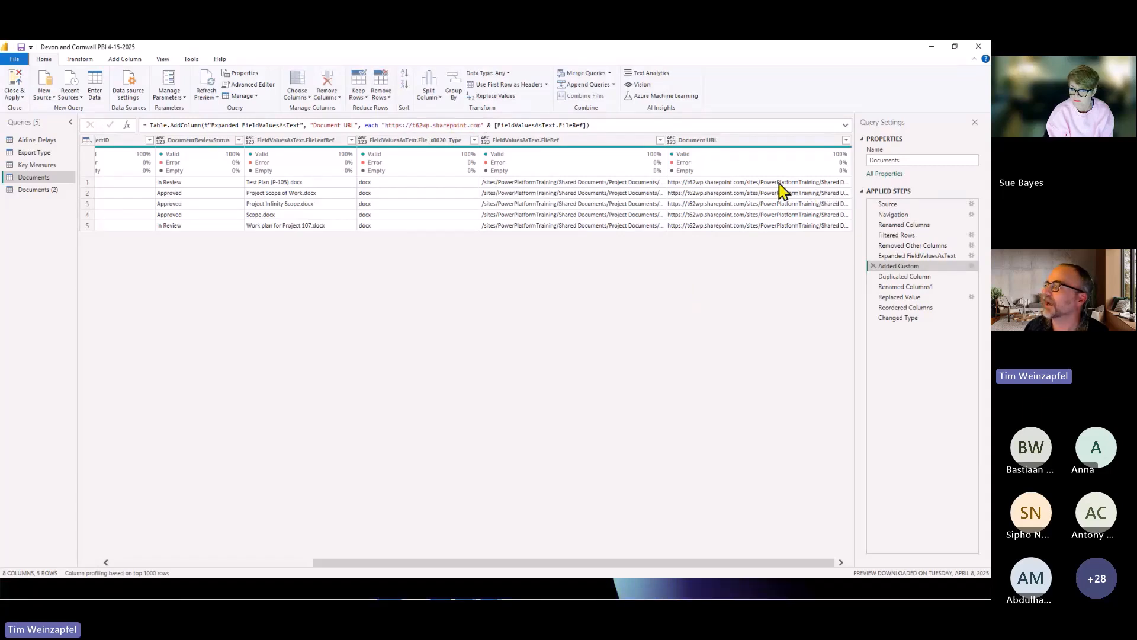
pyautogui.click(779, 183)
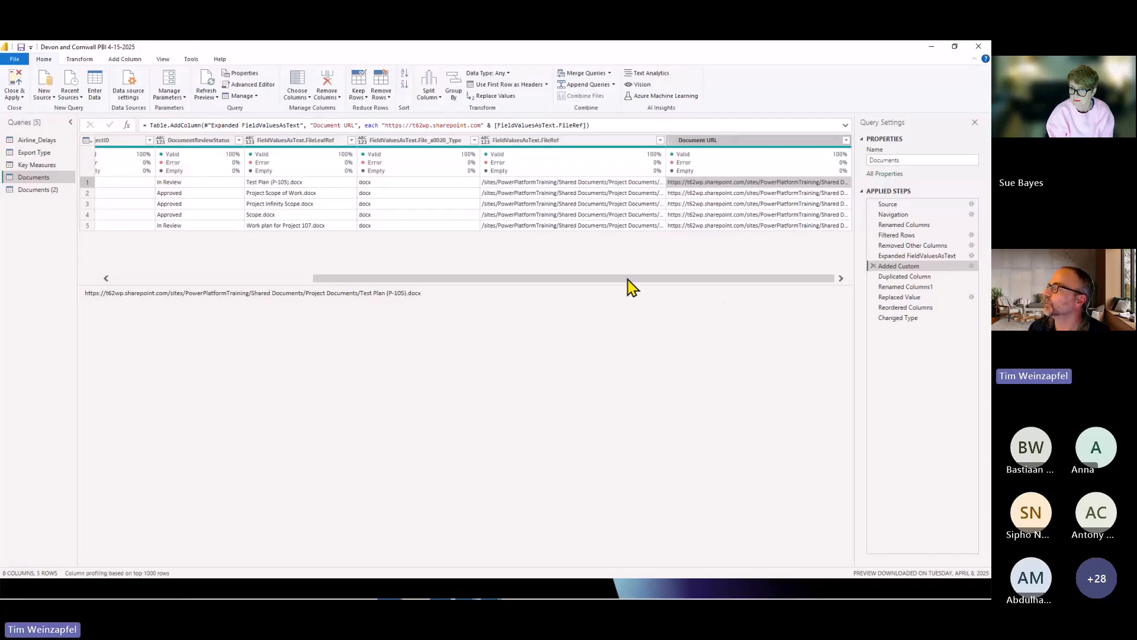
pyautogui.moveTo(629, 279); pyautogui.dragTo(369, 288)
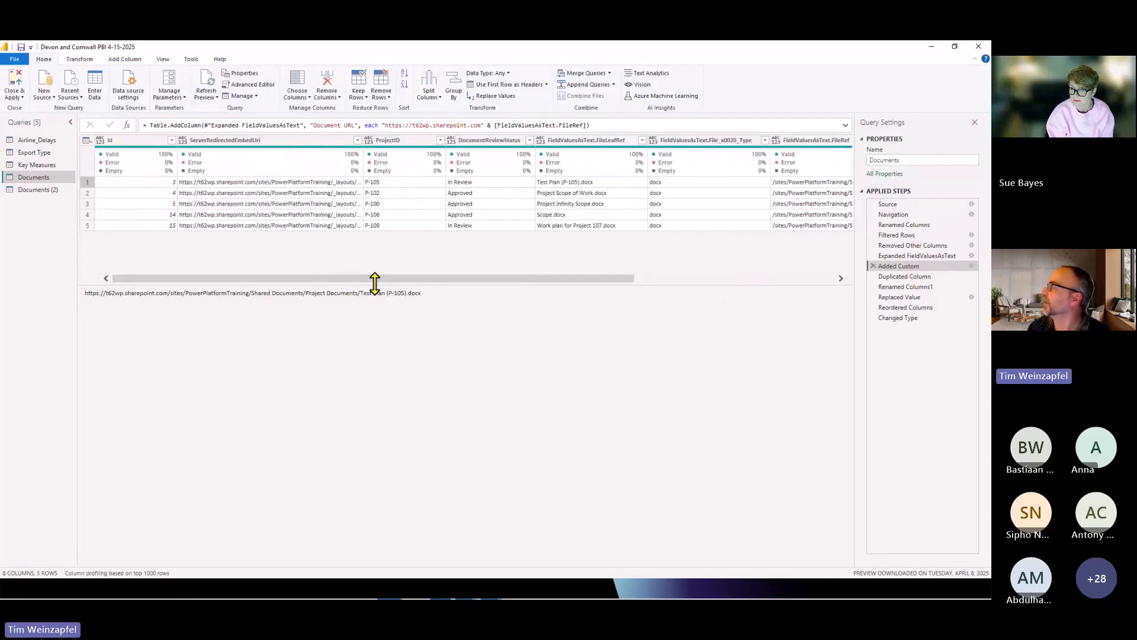
# Return to the Changed Type step and examine the action suffix of the first row's ServerRedirectedEmbedUri value.
pyautogui.click(902, 319)
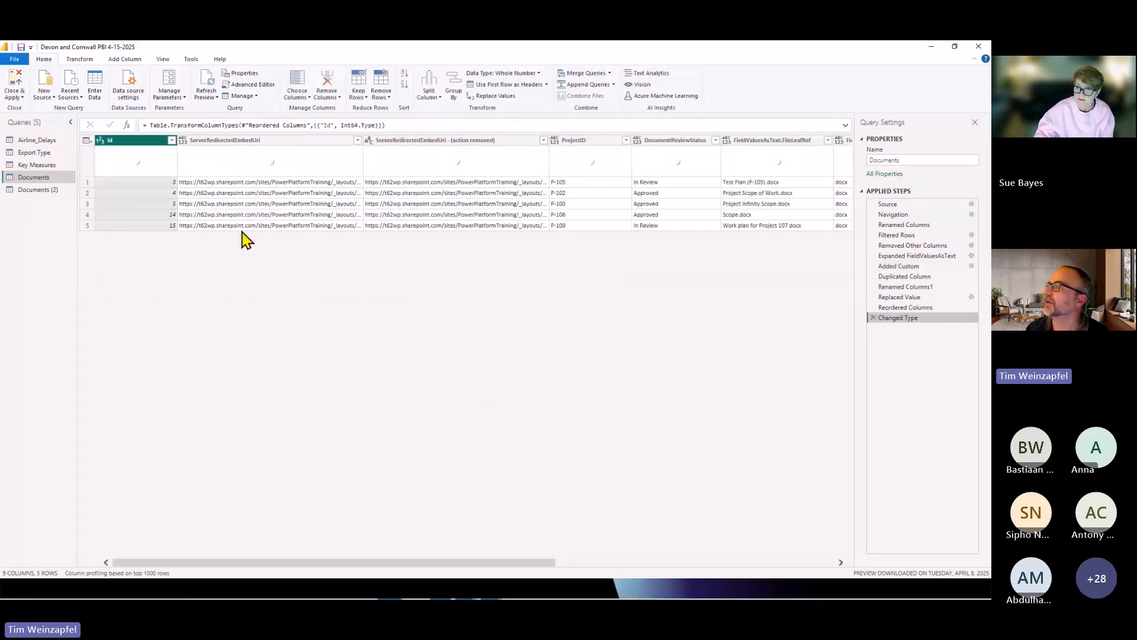
pyautogui.click(225, 144)
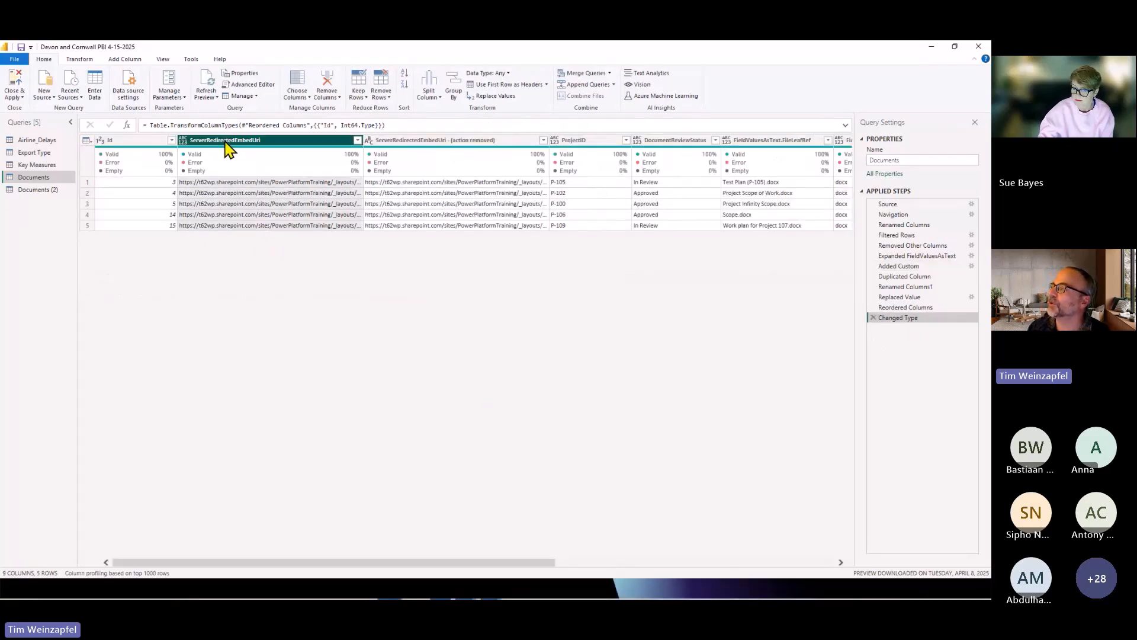
pyautogui.click(243, 184)
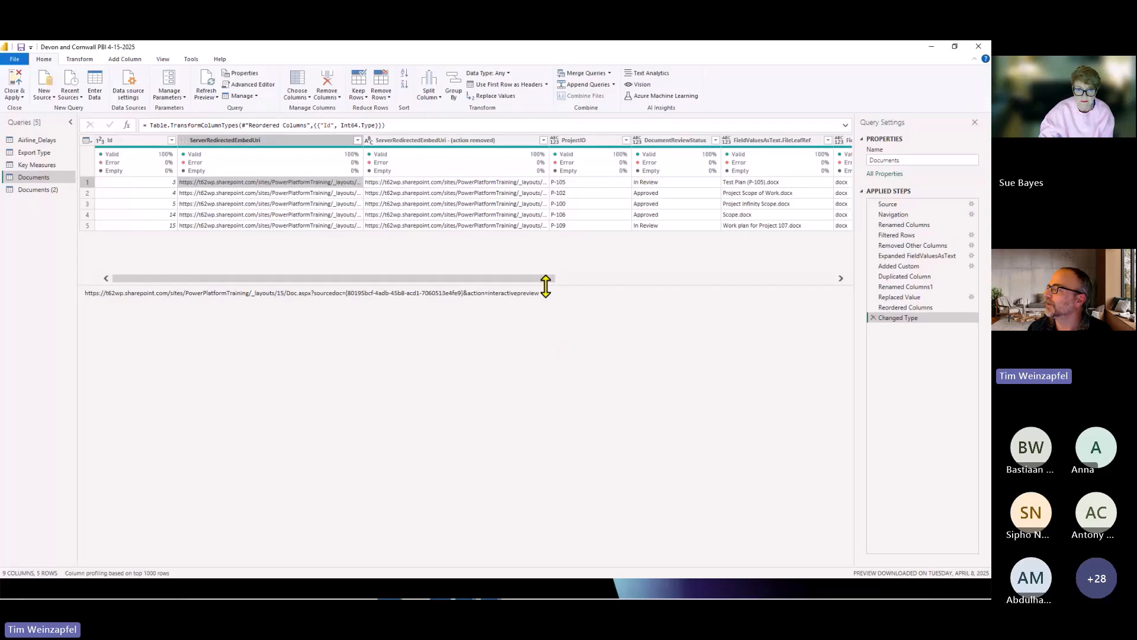
pyautogui.moveTo(547, 294); pyautogui.dragTo(464, 295)
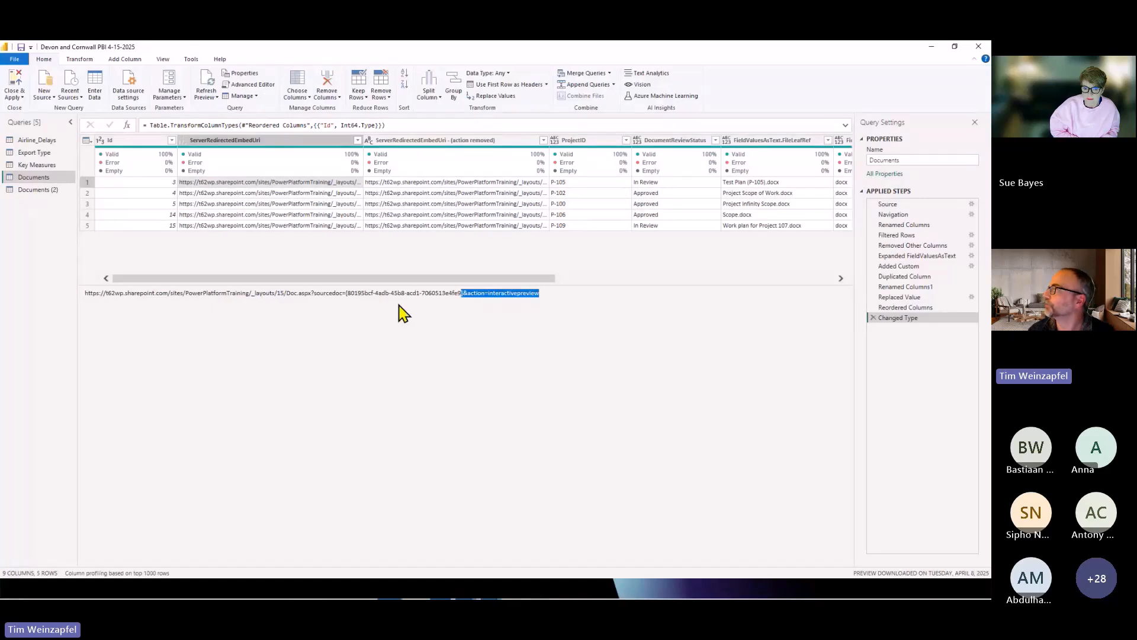
# Return to the Documents (2) query, then close the query editor and apply the changes to the report.
pyautogui.click(42, 190)
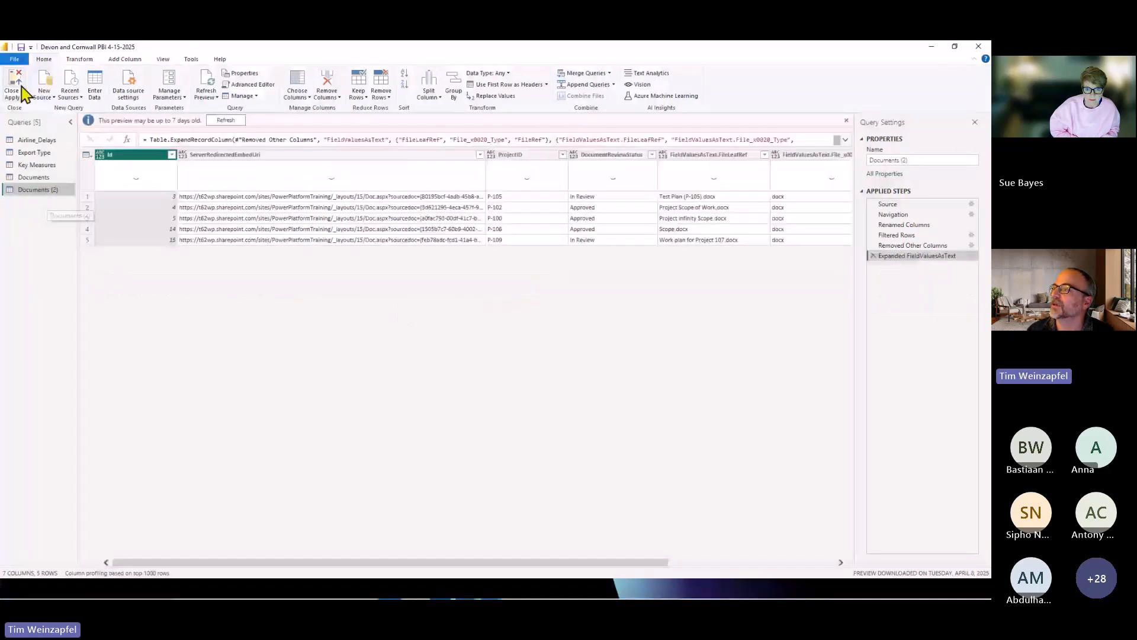
pyautogui.click(19, 84)
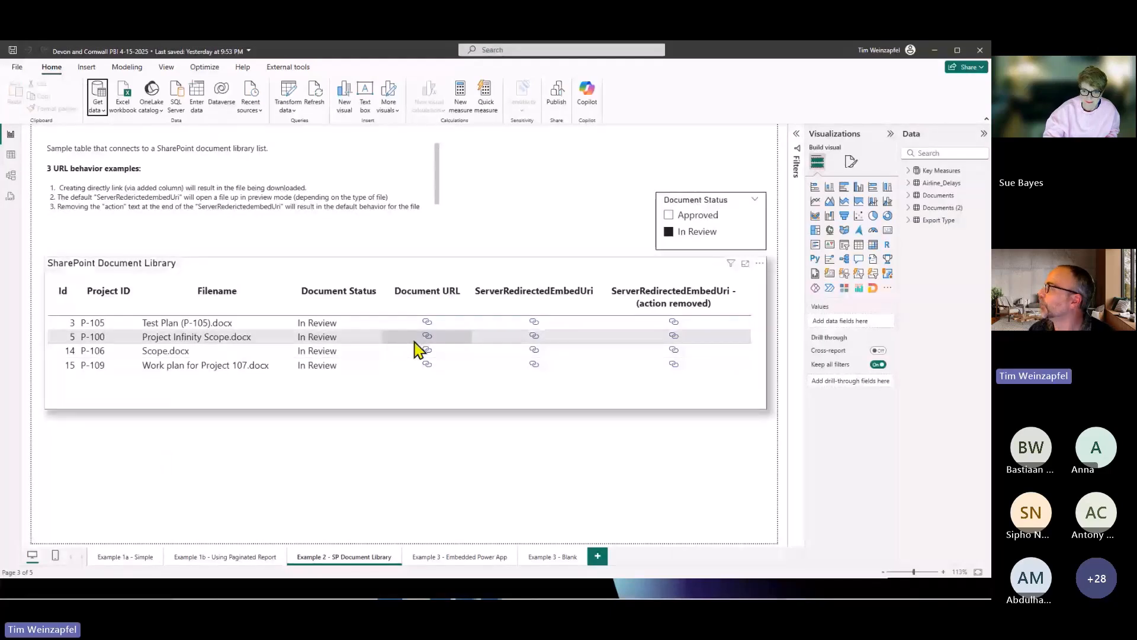
# Review the data category options of the Document URL column in the Documents table.
pyautogui.click(910, 195)
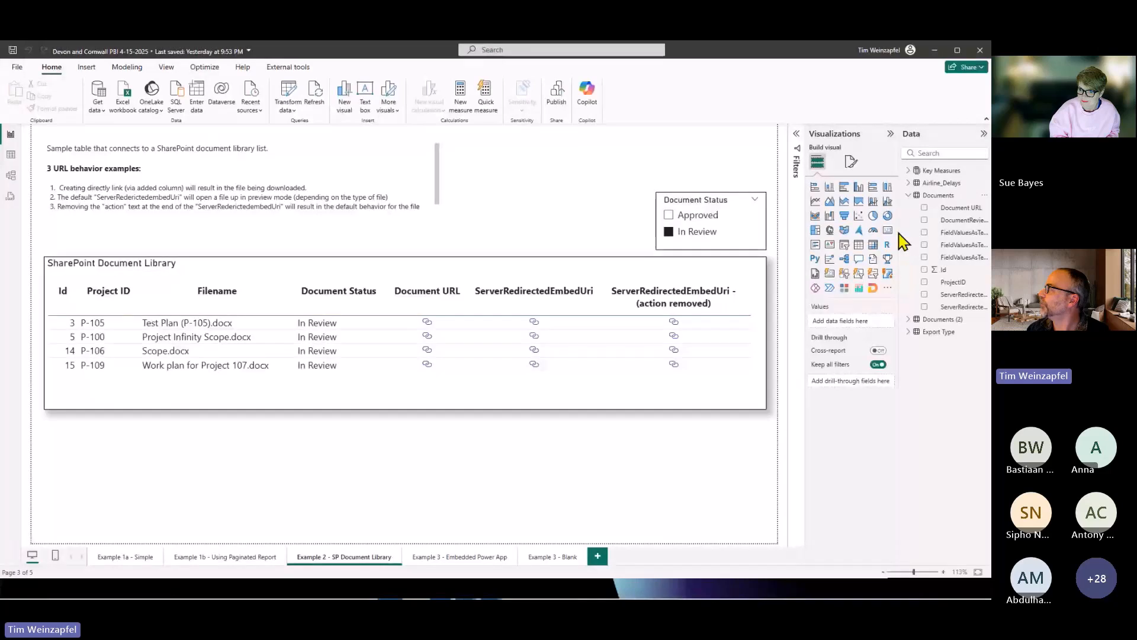
pyautogui.moveTo(901, 234); pyautogui.dragTo(848, 232)
pyautogui.click(917, 209)
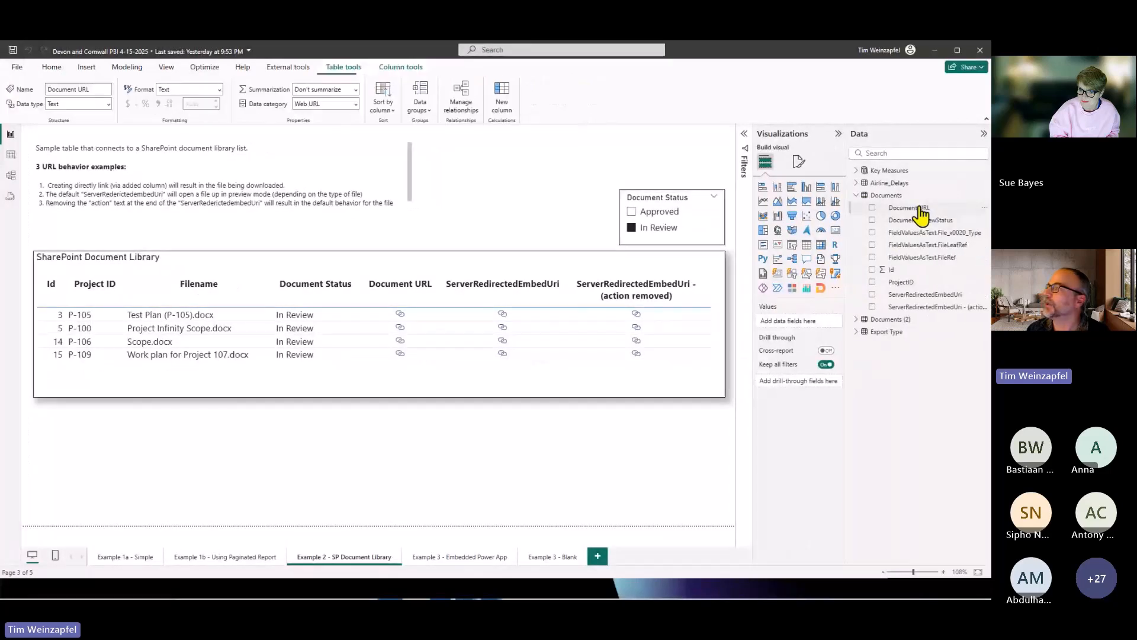
pyautogui.click(356, 105)
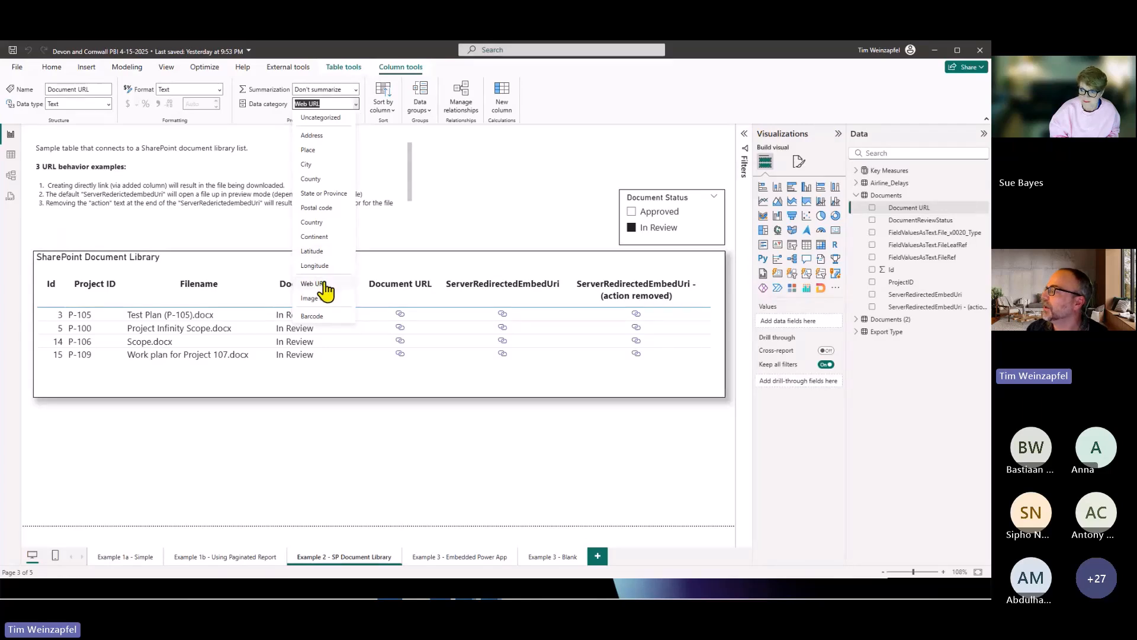
pyautogui.click(528, 221)
# Find the SharePoint Document Library table's URL icon setting for values, and turn it off and back on.
pyautogui.click(510, 395)
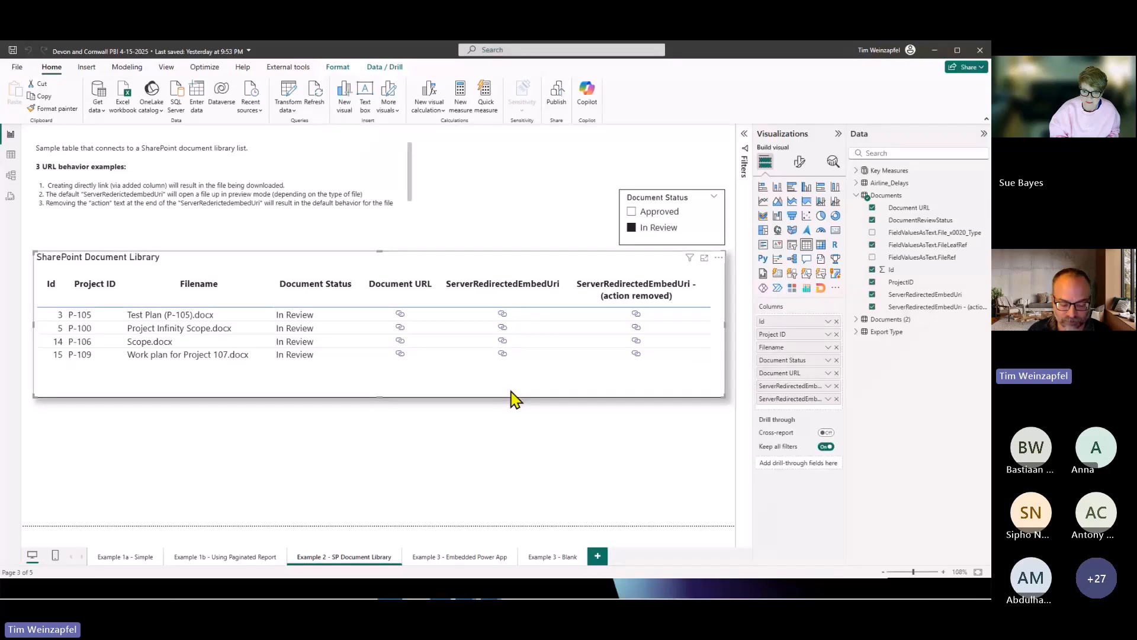
pyautogui.click(800, 162)
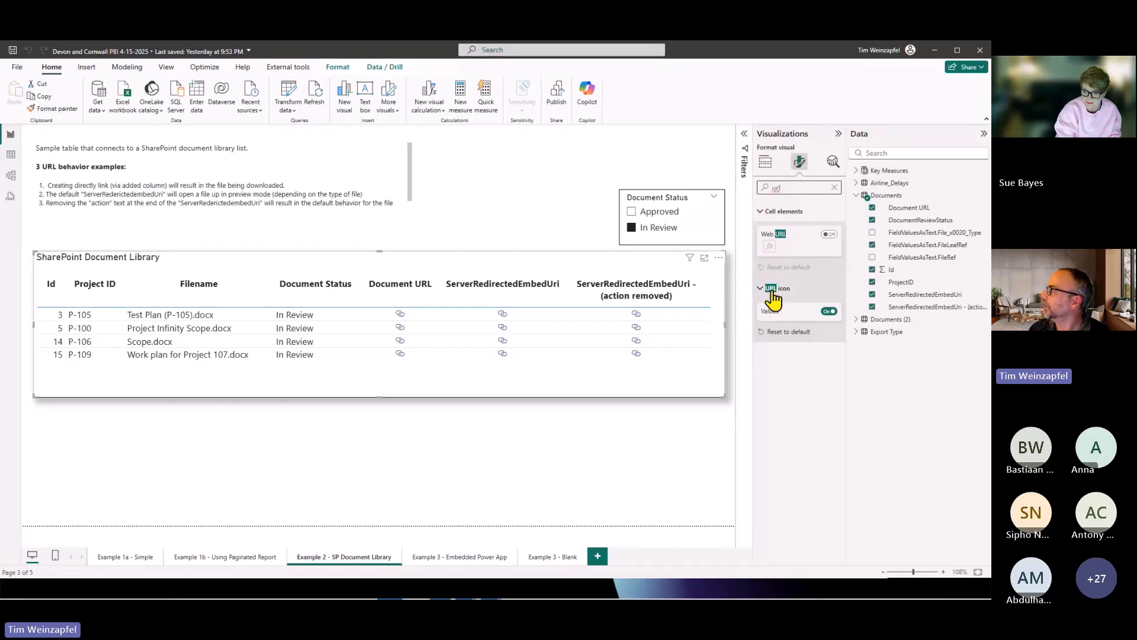
pyautogui.click(827, 311)
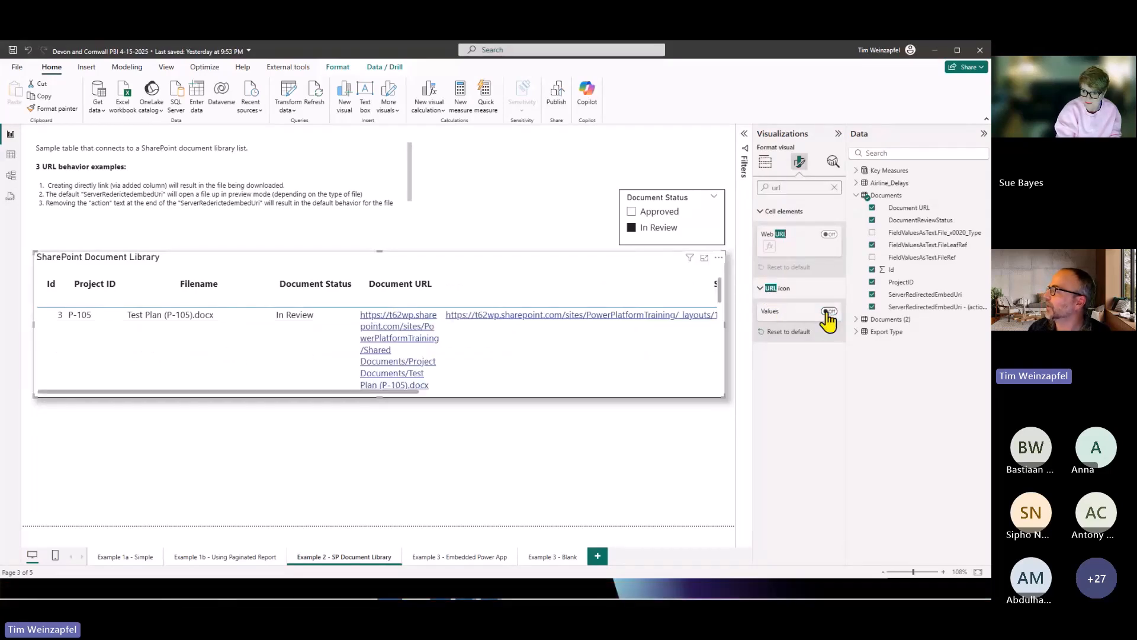
pyautogui.click(827, 311)
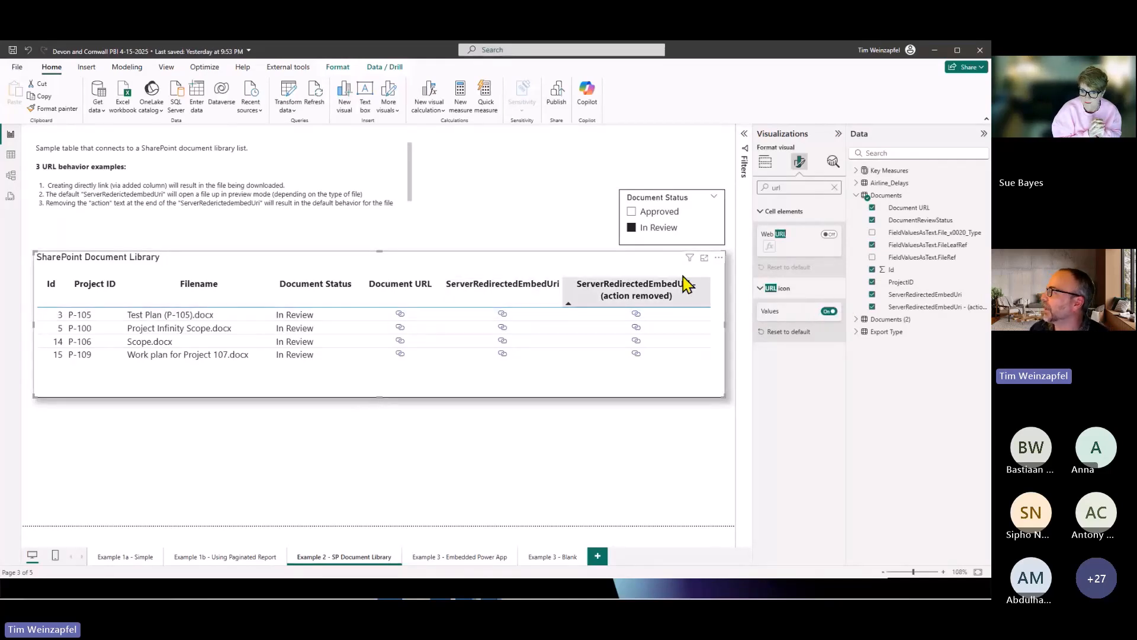
pyautogui.click(838, 135)
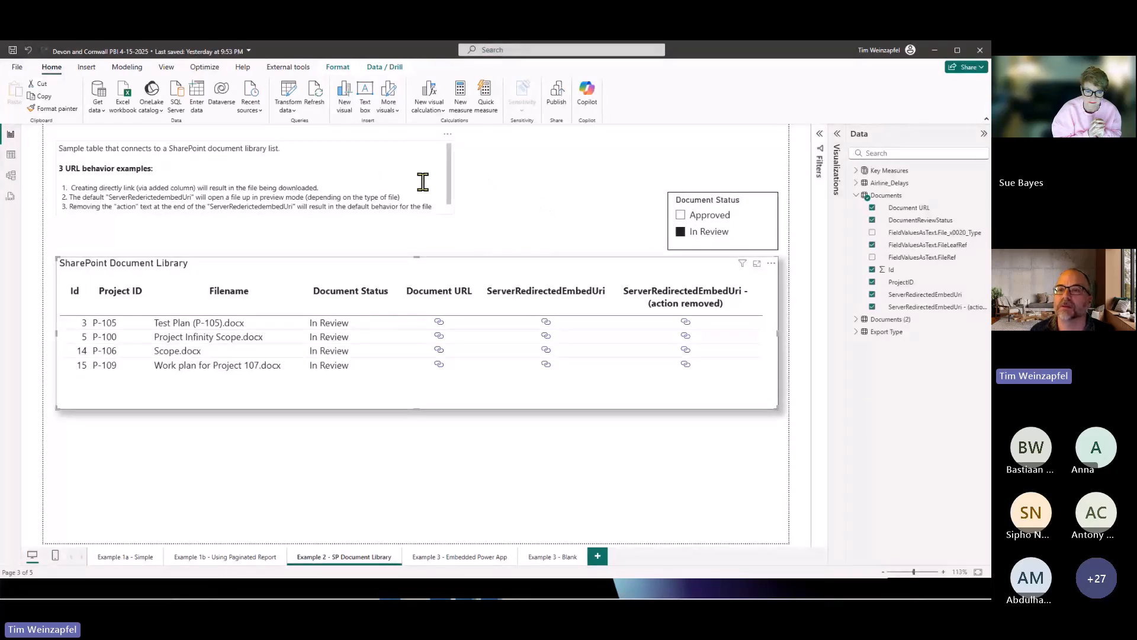
# Switch to the browser and open the Power Apps home page.
pyautogui.hotkey('alt', 'Tab')
pyautogui.click(607, 49)
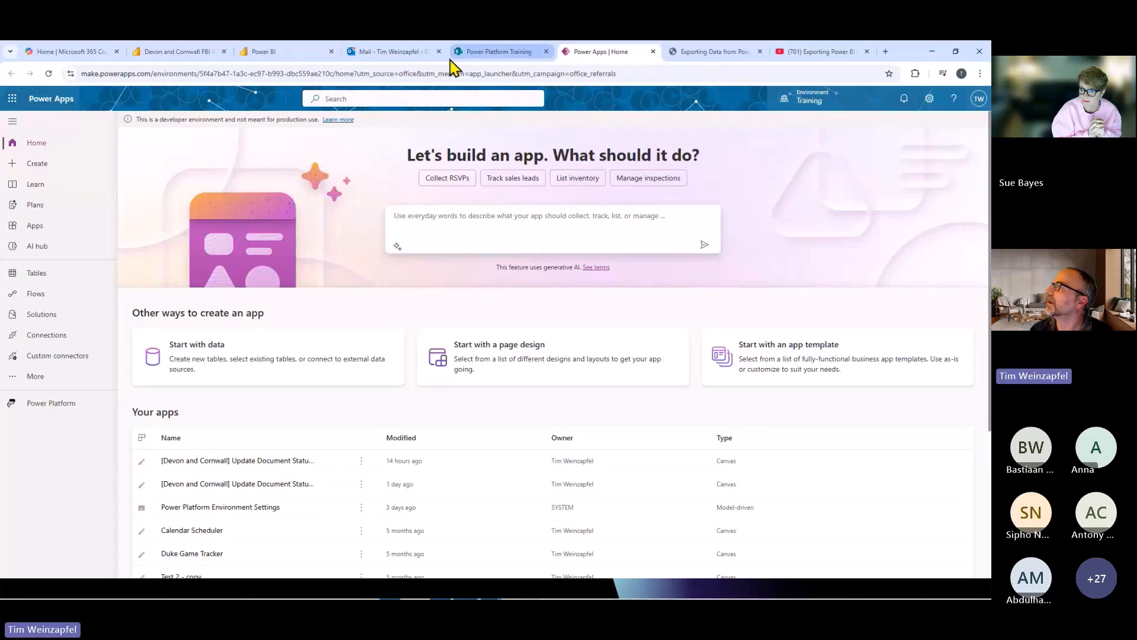
# Switch to the published Devon and Cornwall report in Power BI and open its Example 2 - SP Document Library page.
pyautogui.click(302, 53)
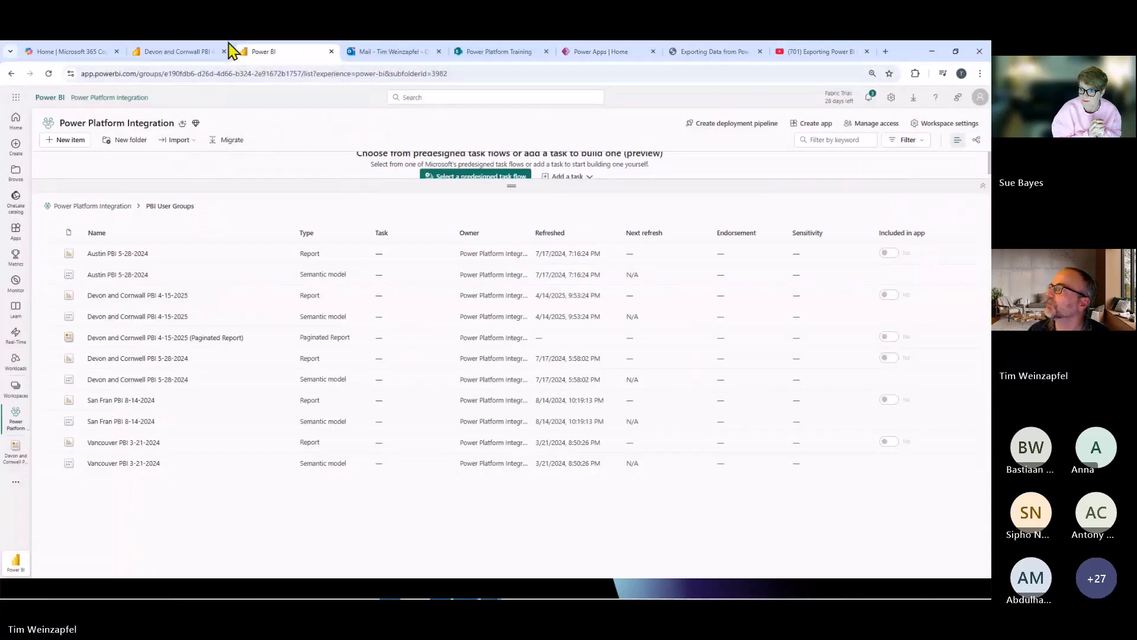
pyautogui.click(190, 56)
pyautogui.click(83, 180)
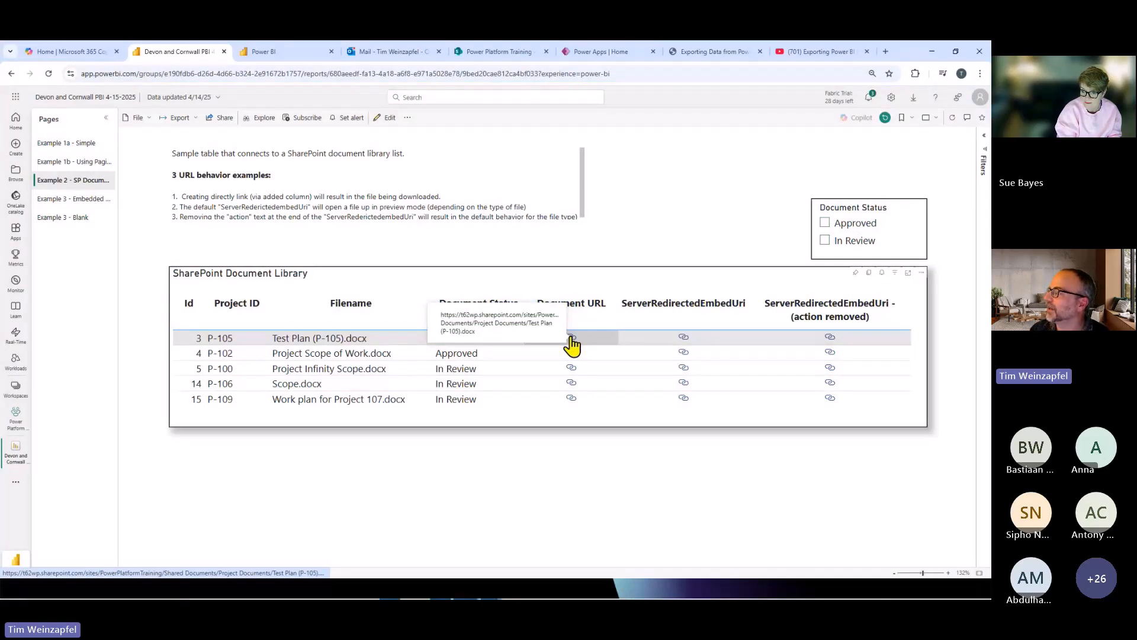
# Test all three link types of Test Plan (P-105).docx: Document URL, ServerRedirectedEmbedUri and the action-removed version, closing the documents that open.
pyautogui.click(572, 337)
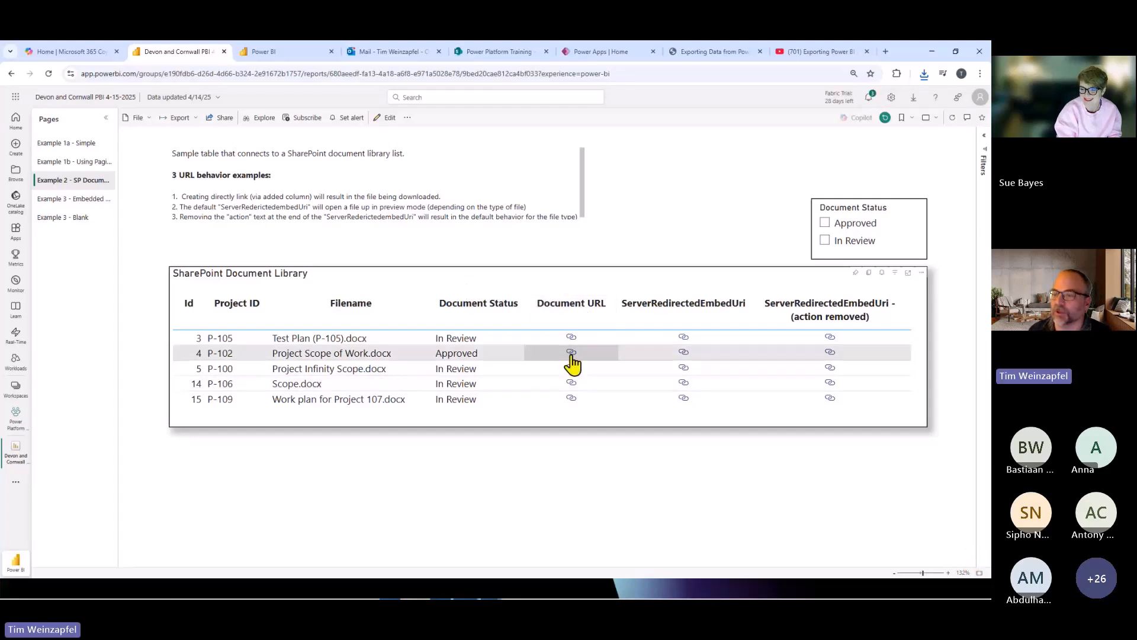
pyautogui.click(684, 338)
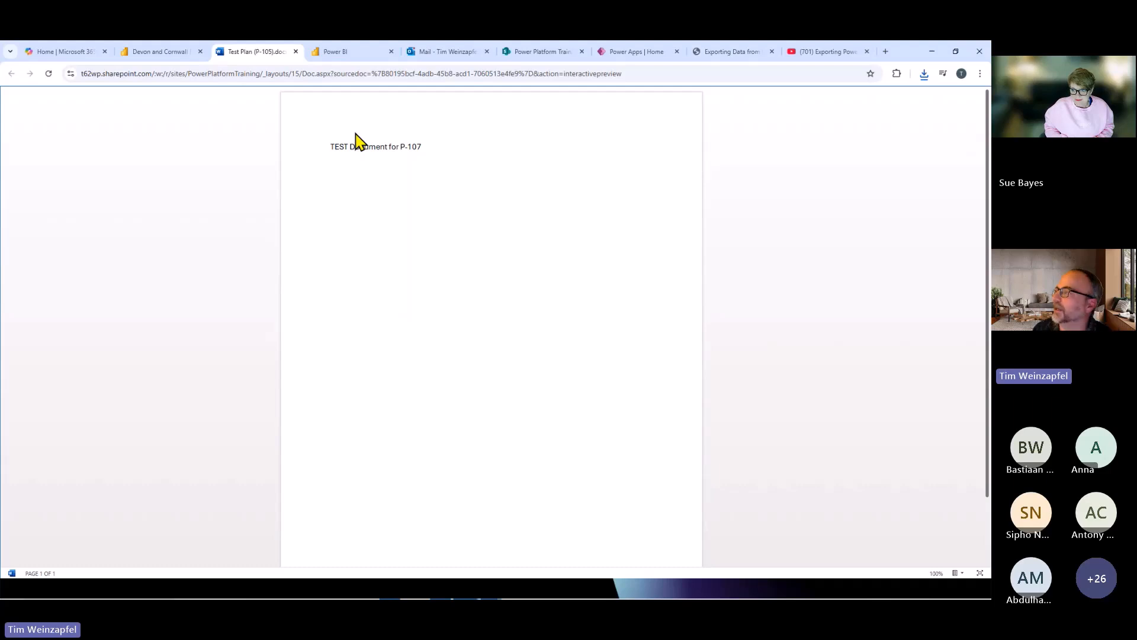
pyautogui.click(296, 52)
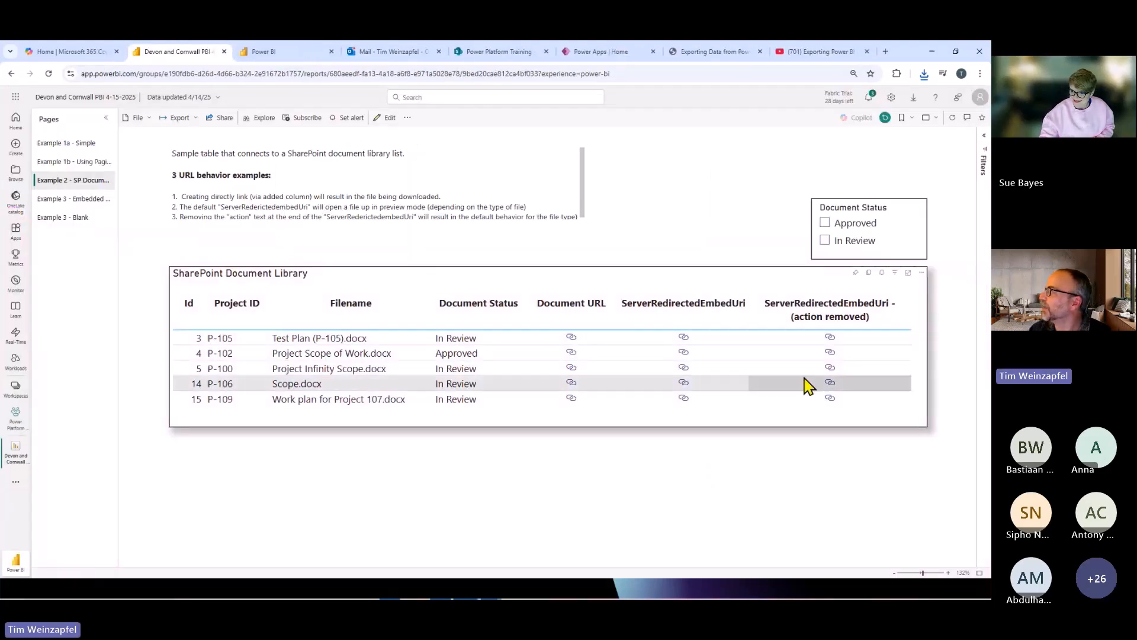
pyautogui.click(831, 338)
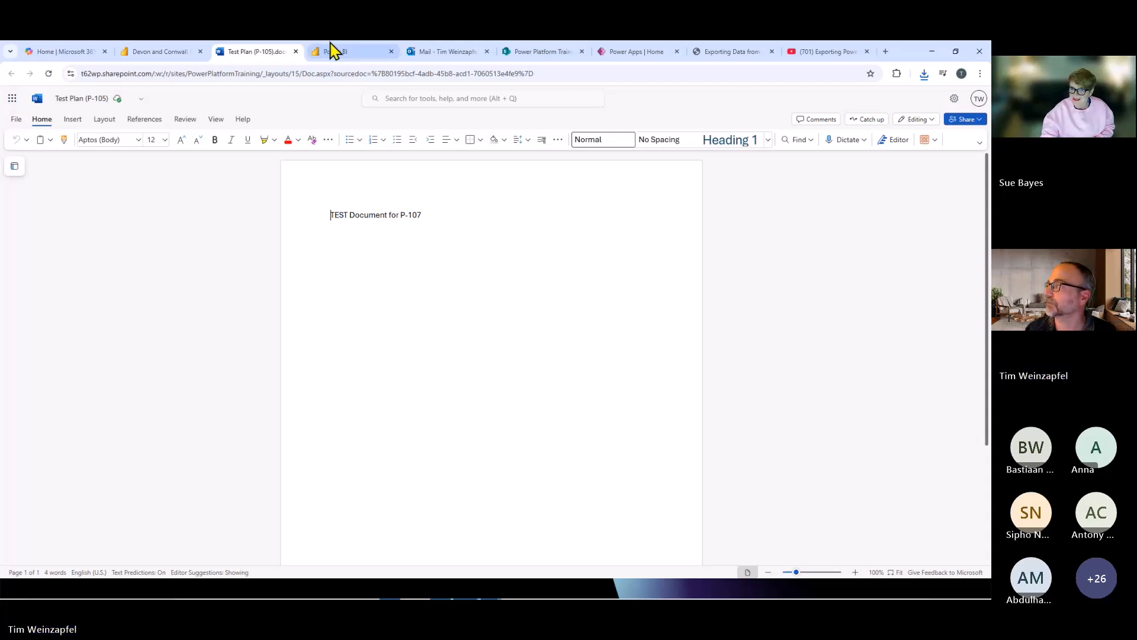
pyautogui.click(296, 52)
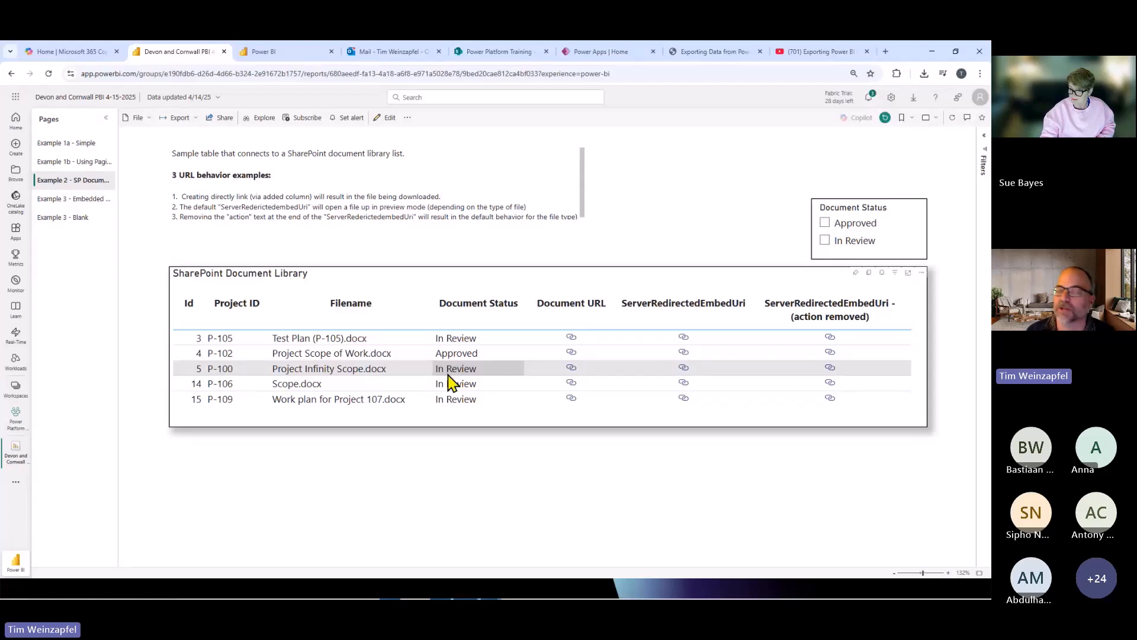
# On the Example 3 - Embedded Power App page, dismiss the app's notice, select Project Infinity Scope.docx, open its document link and return to the report.
pyautogui.click(61, 200)
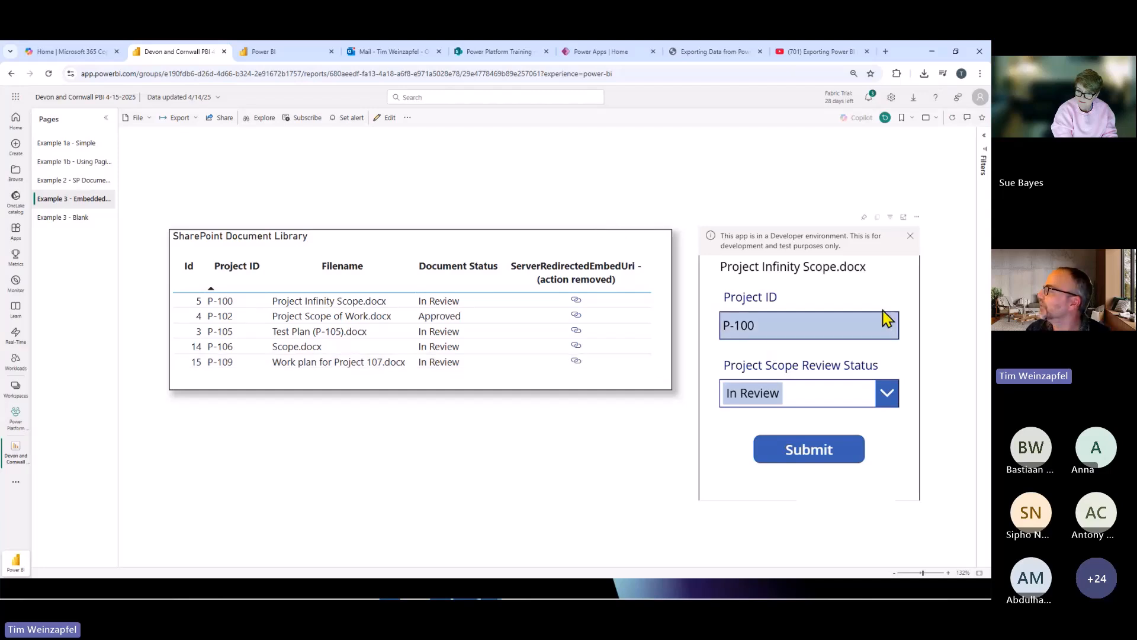
pyautogui.click(910, 236)
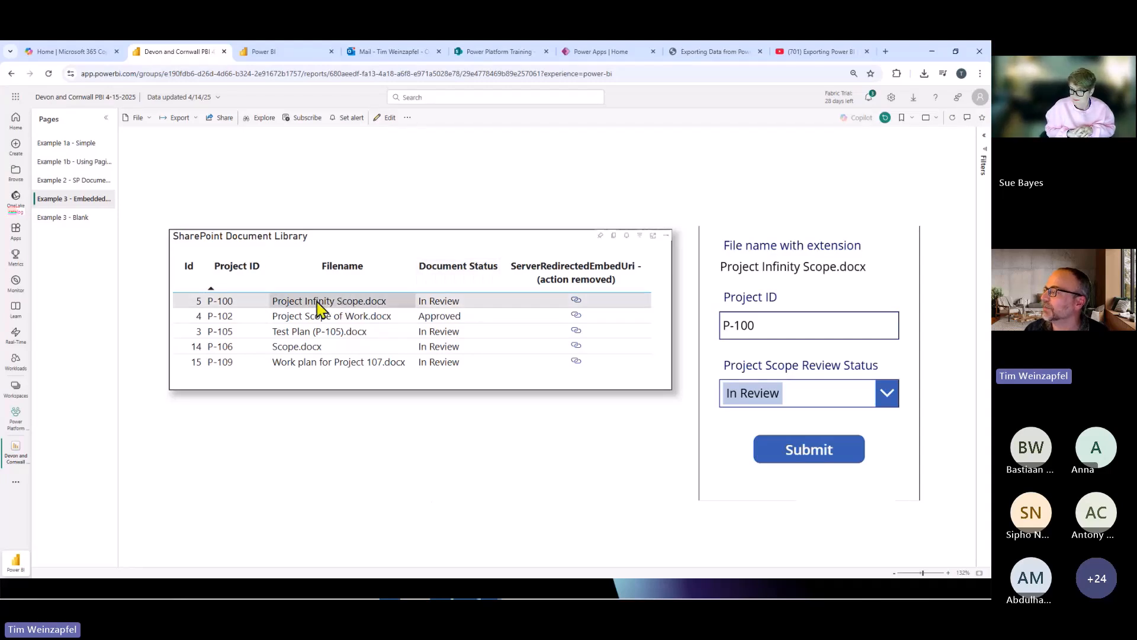
pyautogui.click(346, 302)
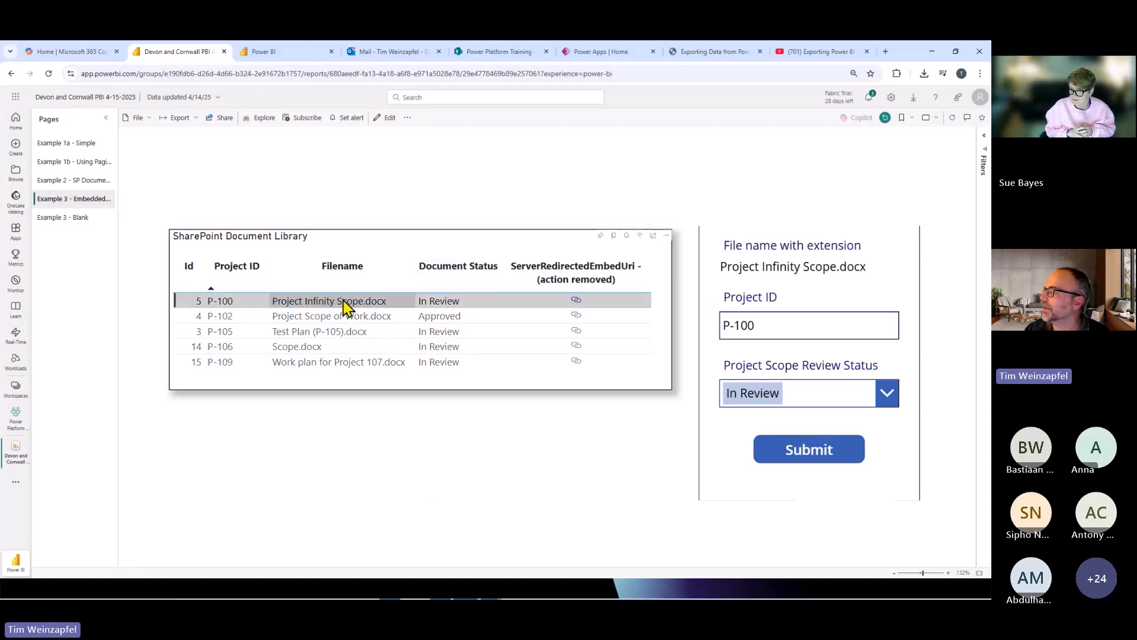
pyautogui.click(577, 300)
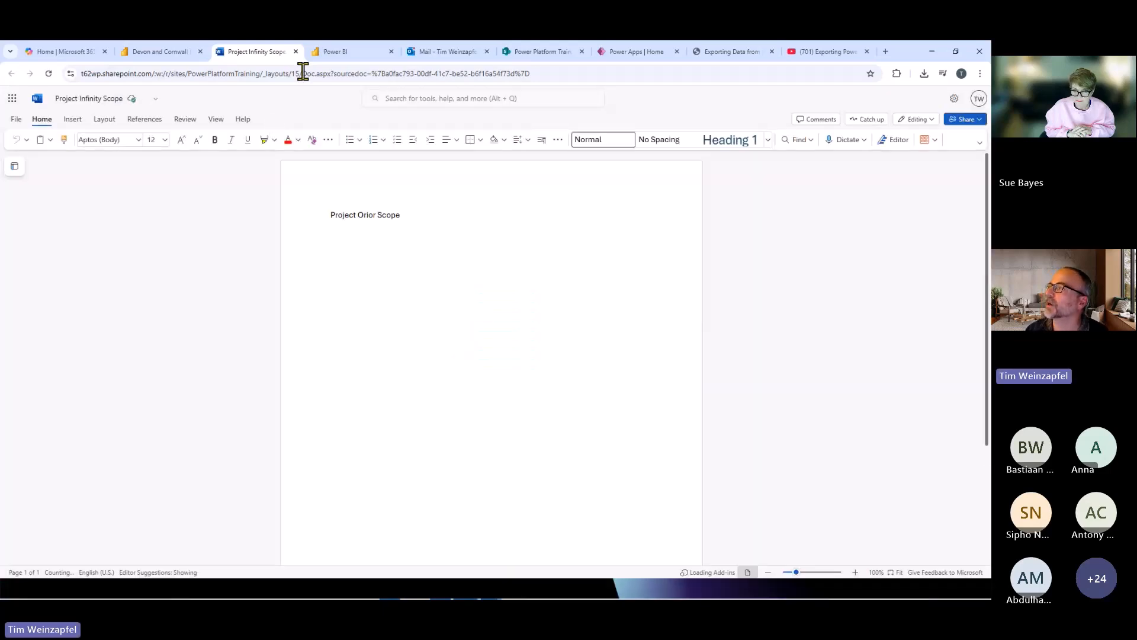
pyautogui.click(169, 55)
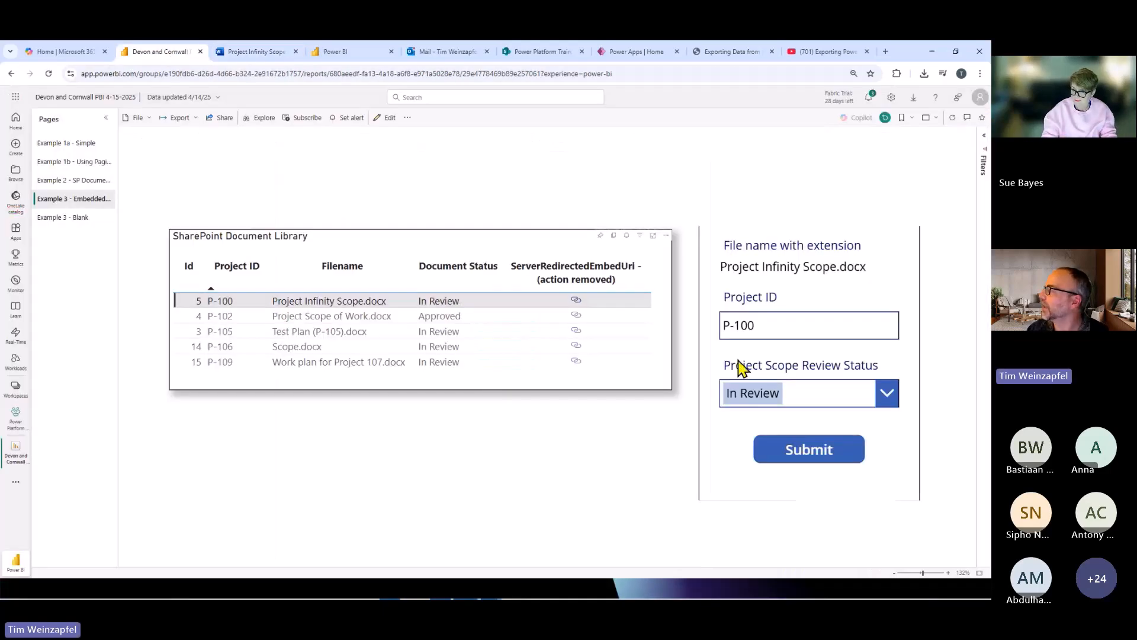
# Try to submit Approved as the Project Scope Review Status of Project Infinity Scope.docx in the embedded app, and dismiss the notification.
pyautogui.click(786, 395)
pyautogui.click(788, 391)
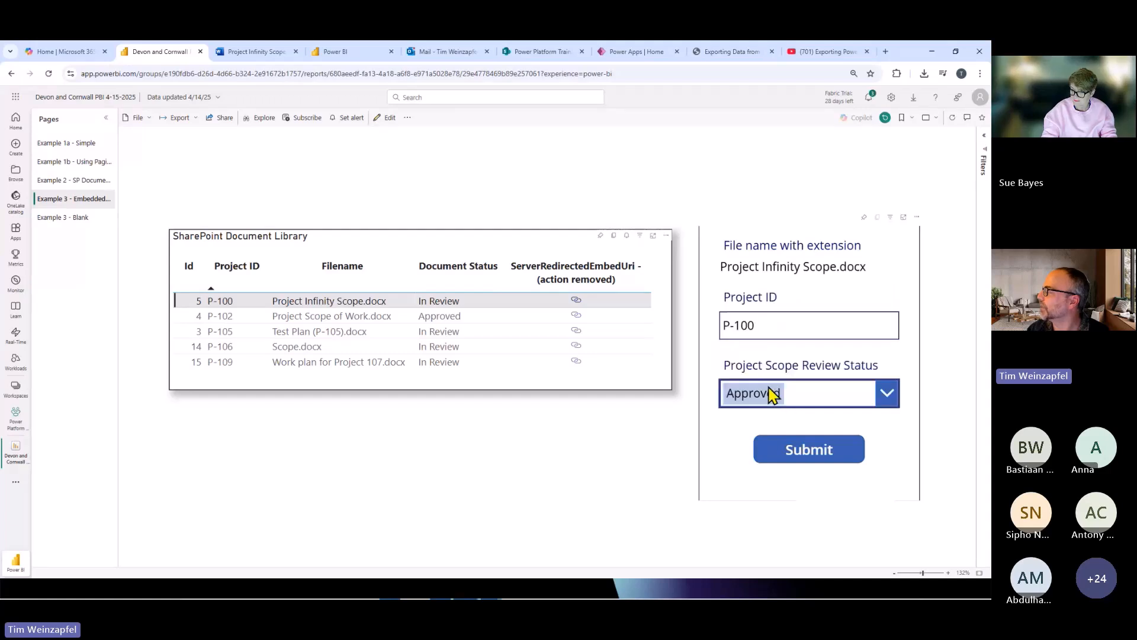
pyautogui.click(808, 462)
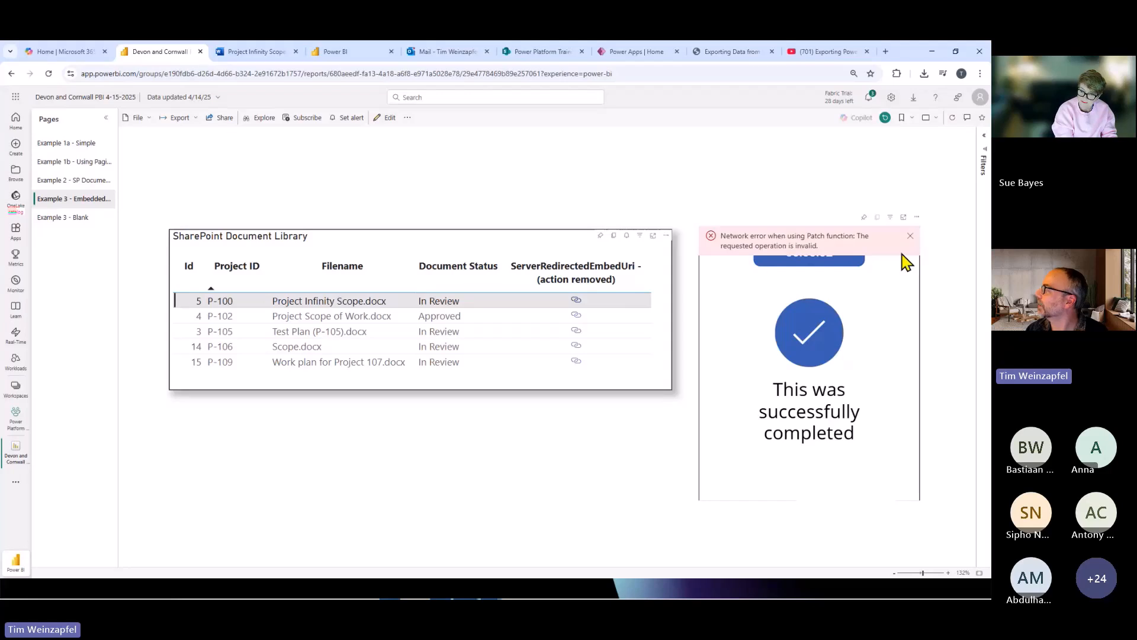
pyautogui.click(912, 237)
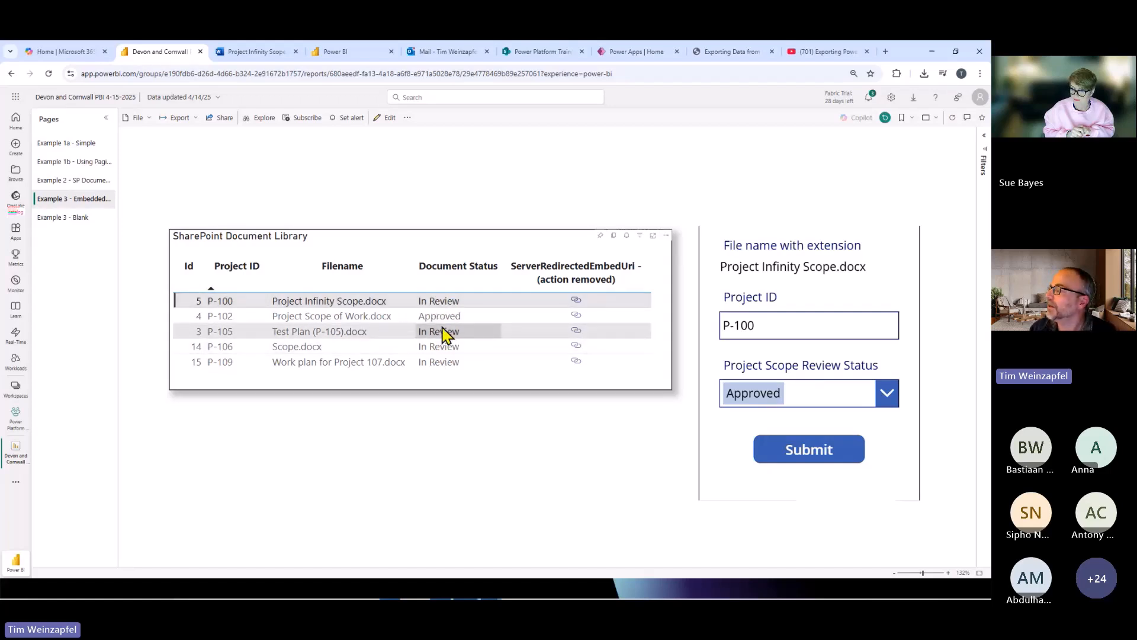
# Select other documents in the SharePoint Document Library table one after another, ending with Work plan for Project 107.docx, to check the embedded app's details.
pyautogui.click(308, 319)
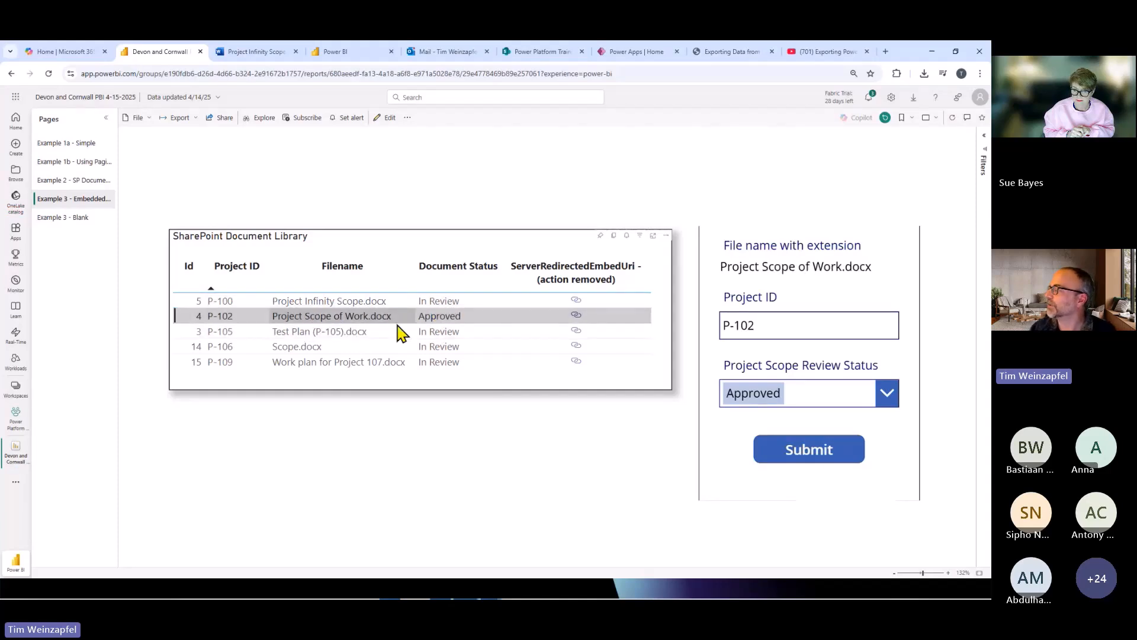
pyautogui.click(296, 347)
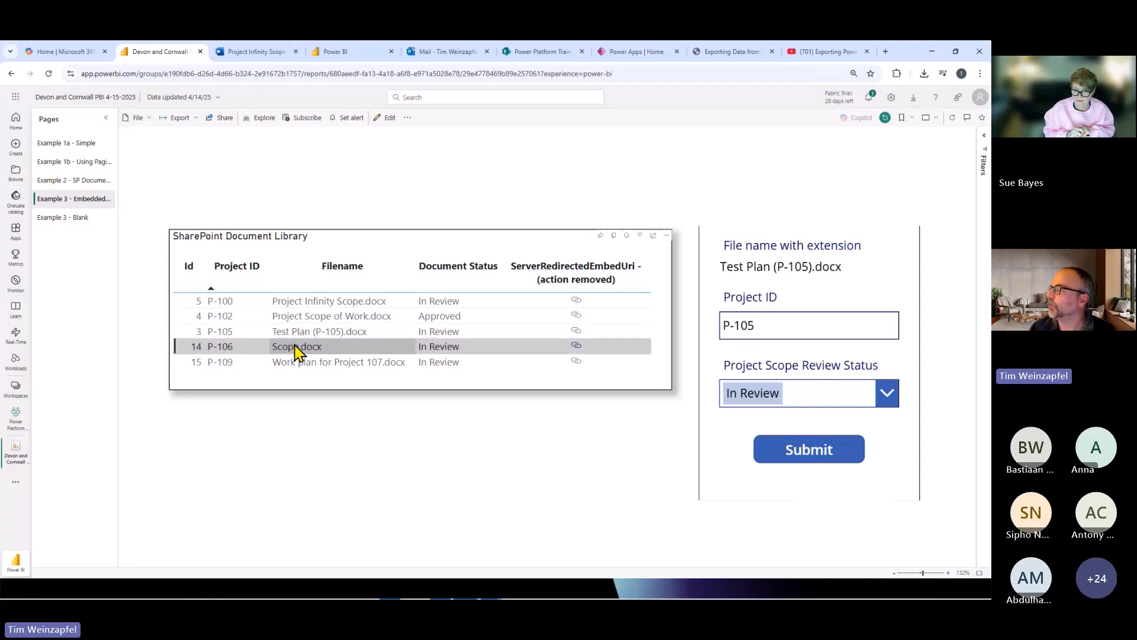
pyautogui.click(292, 362)
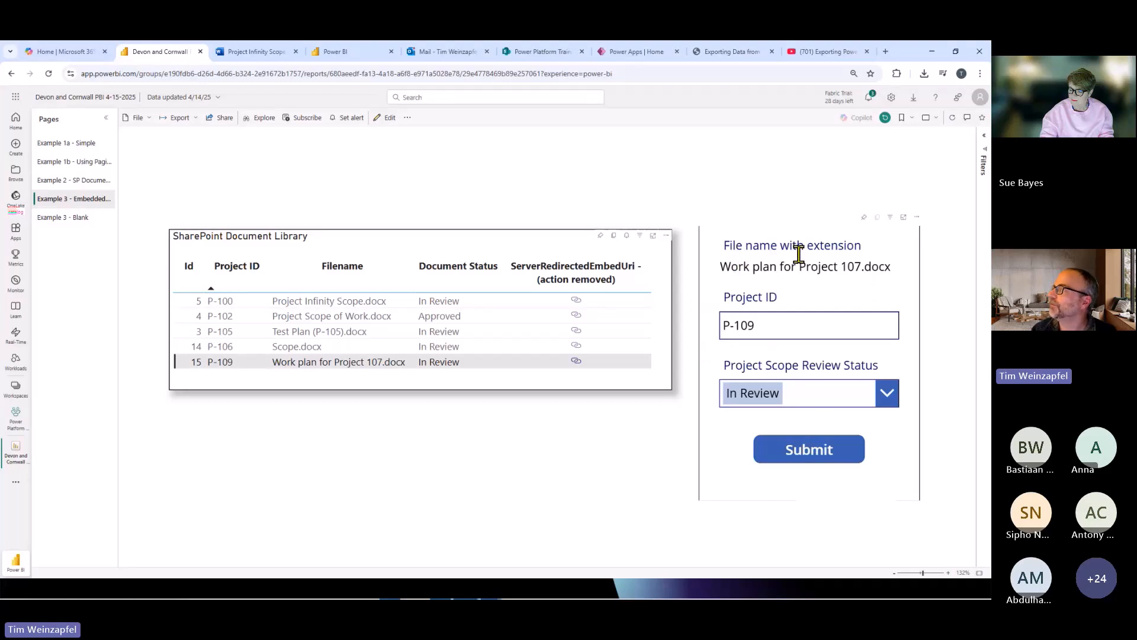
# View the Project Documents library in SharePoint, then play the Update Document Status App - Blank Copy from Power Apps and close it.
pyautogui.click(533, 53)
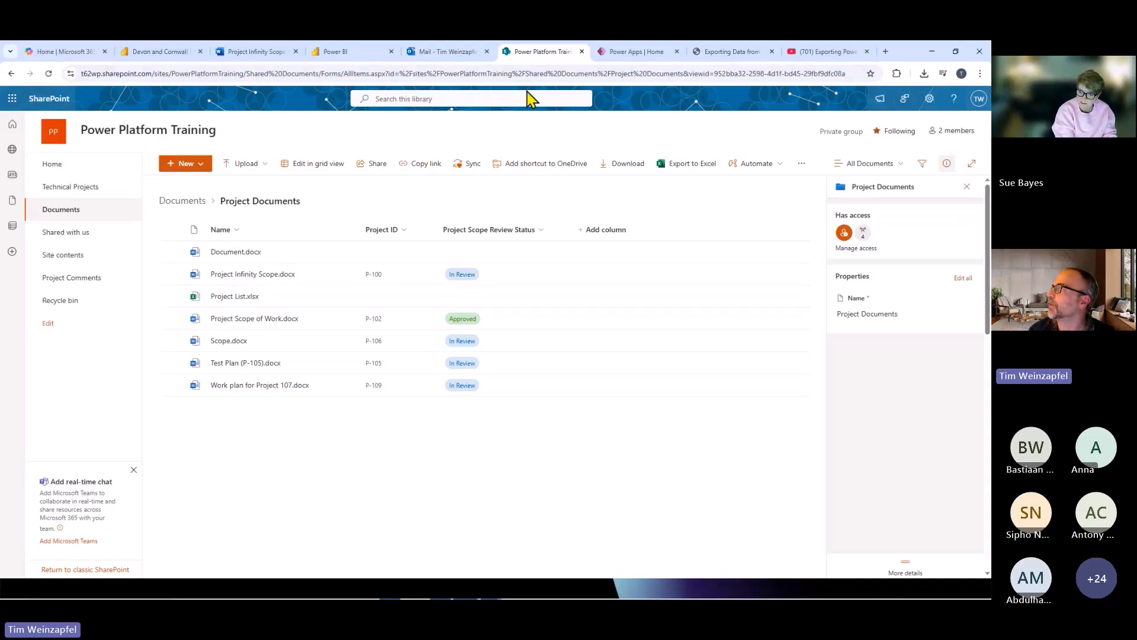
pyautogui.click(639, 57)
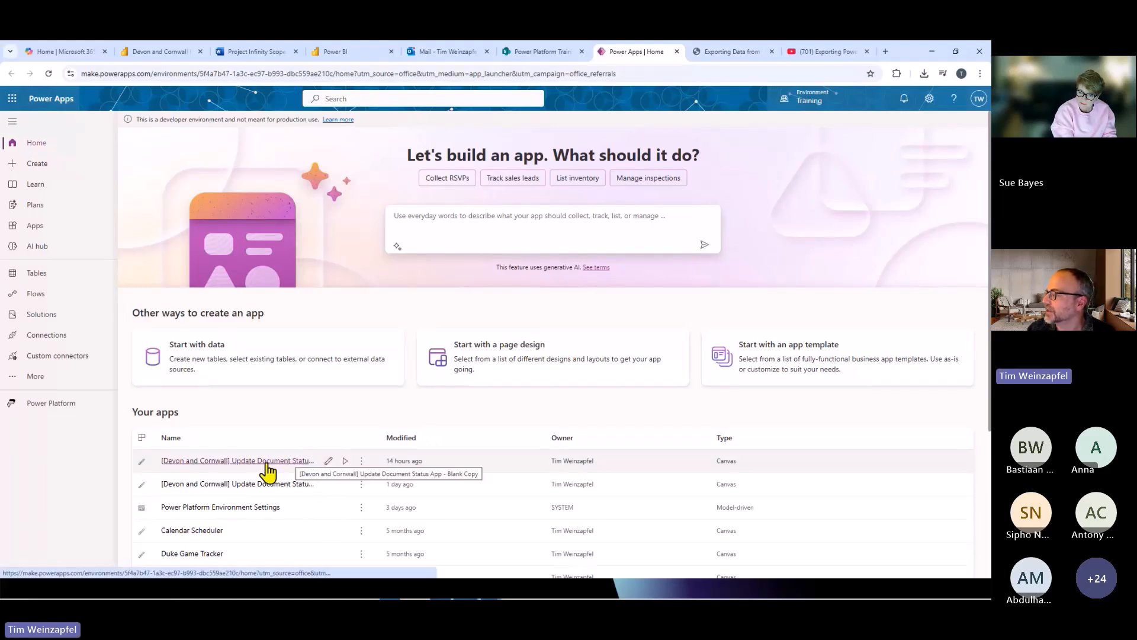
pyautogui.click(348, 461)
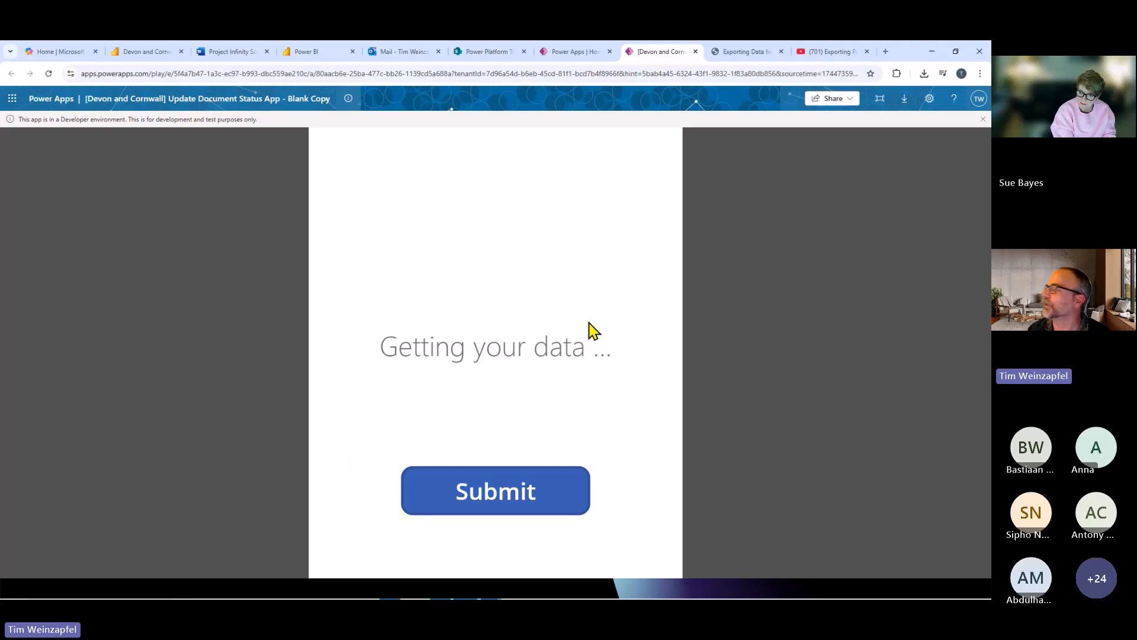
pyautogui.click(696, 51)
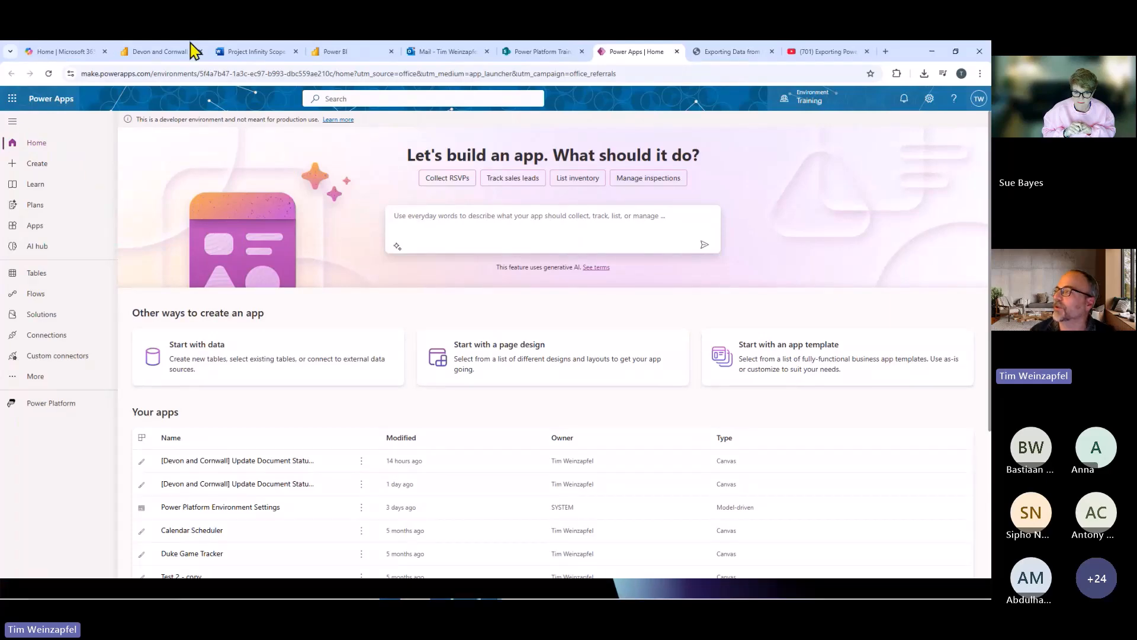
# Return to the published Power BI report and open the Example 3 - Blank page.
pyautogui.click(152, 54)
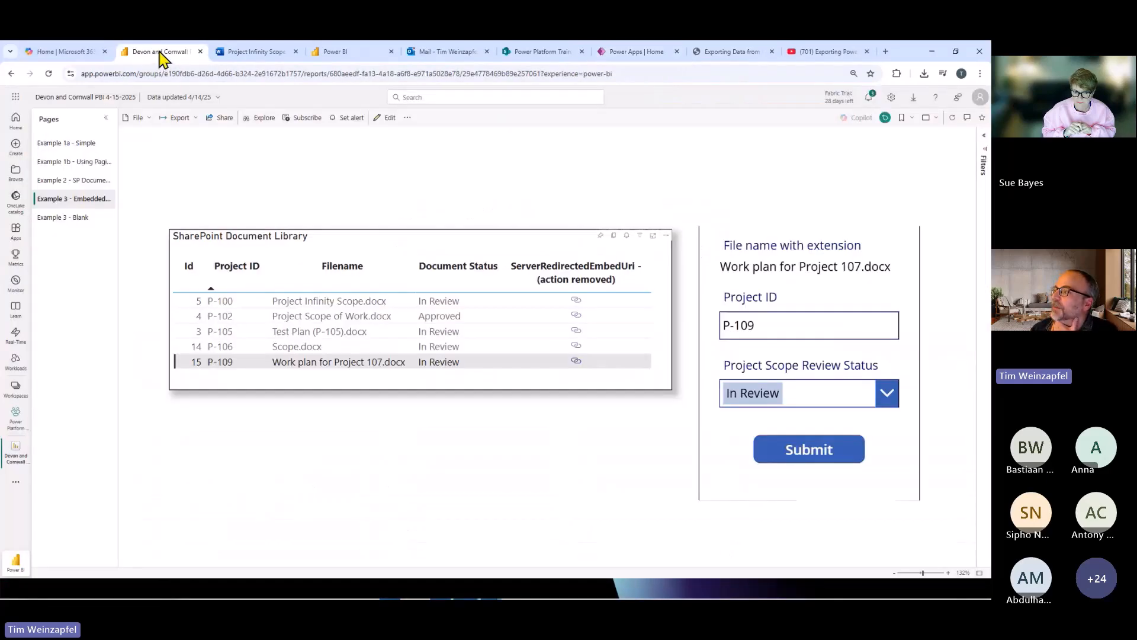
pyautogui.click(55, 220)
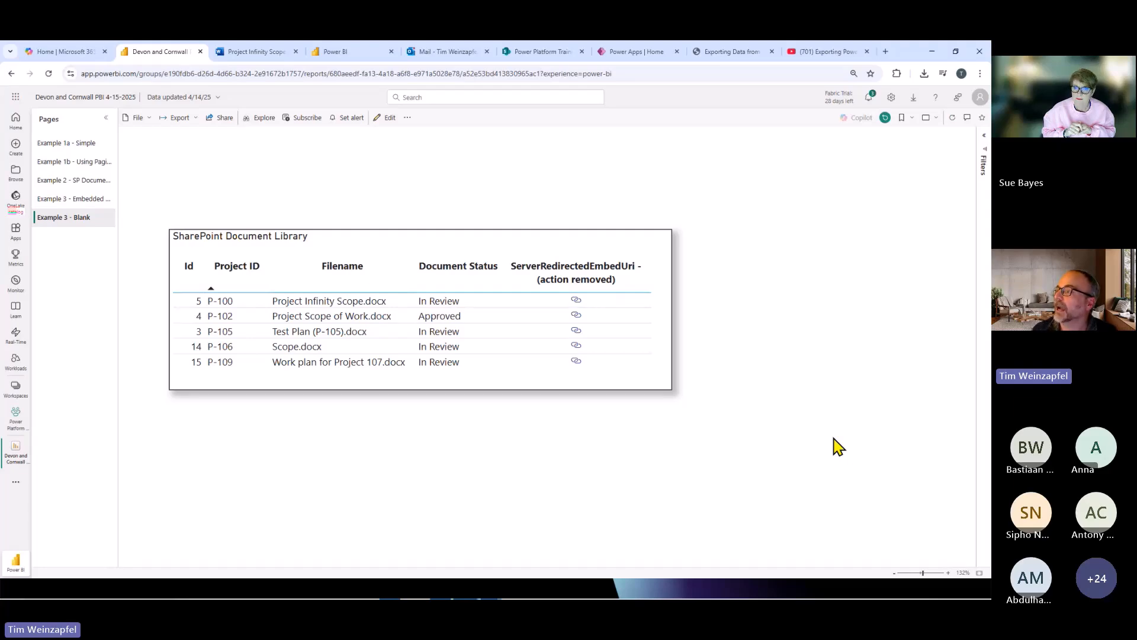
pyautogui.hotkey('alt', 'Tab')
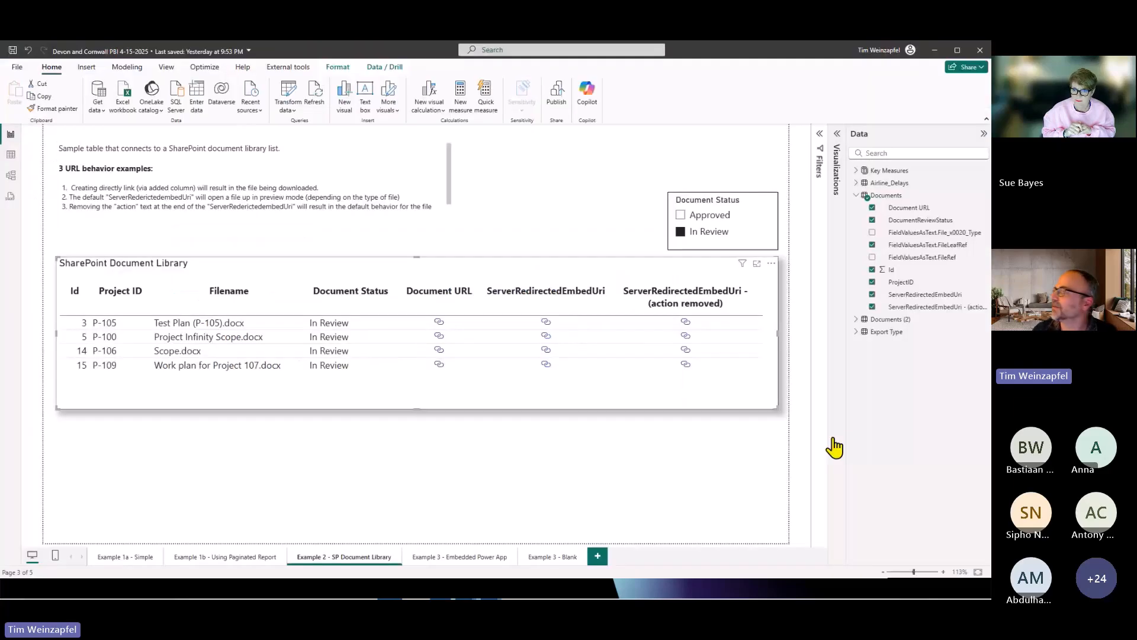
pyautogui.click(838, 138)
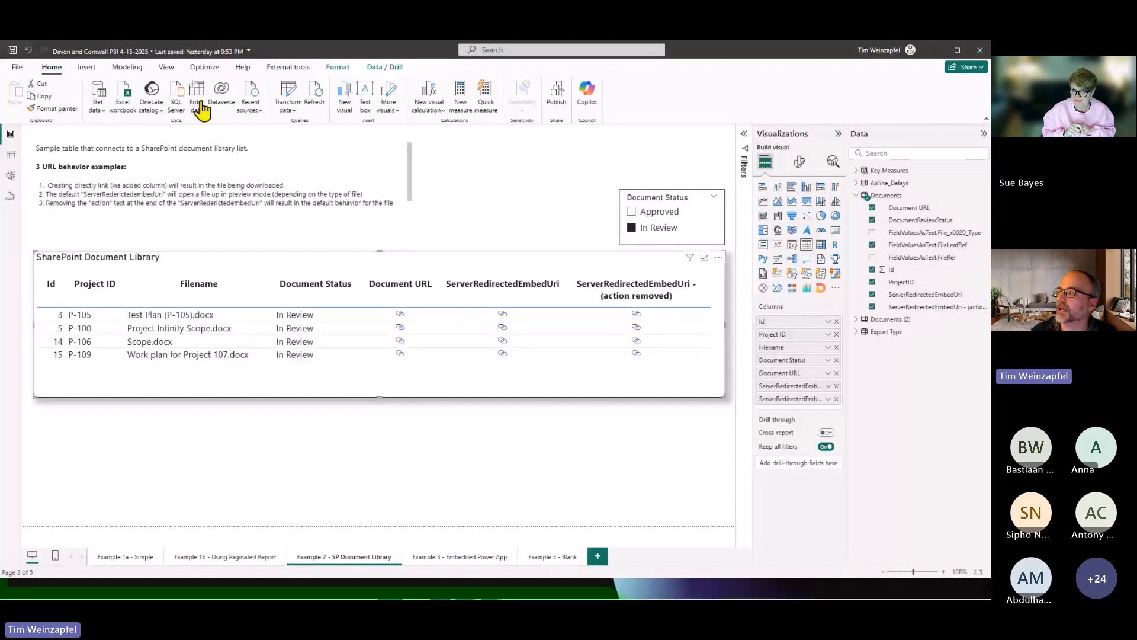
pyautogui.hotkey('alt', 'Tab')
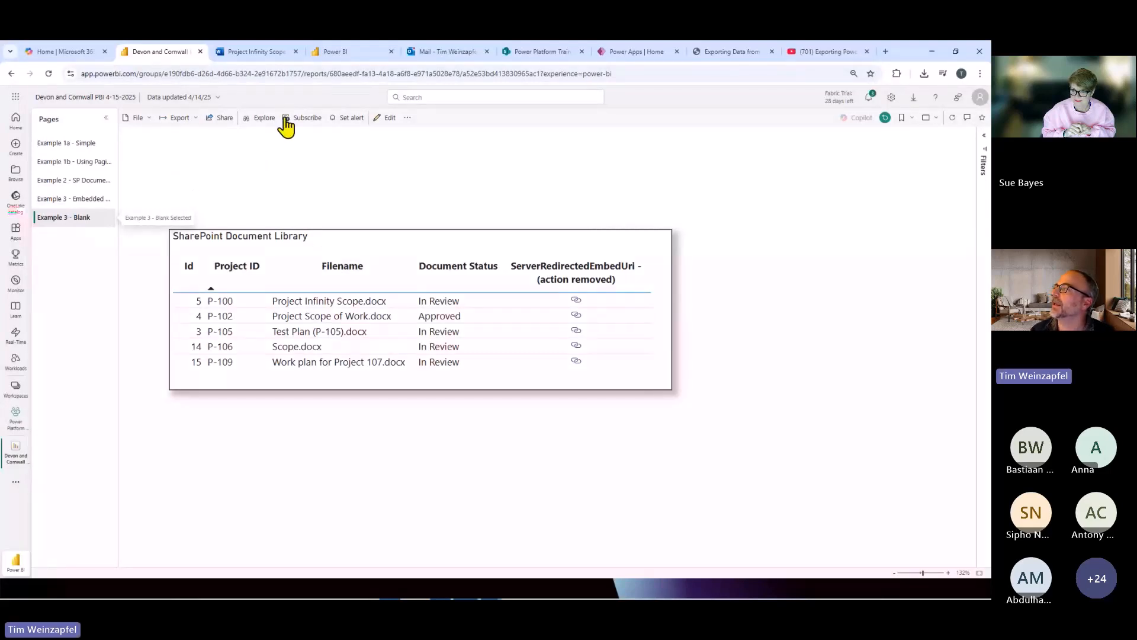
# Open the report for editing, add a Power Apps visual to the blank example page, and resize and place it beside the SharePoint Document Library table.
pyautogui.click(388, 117)
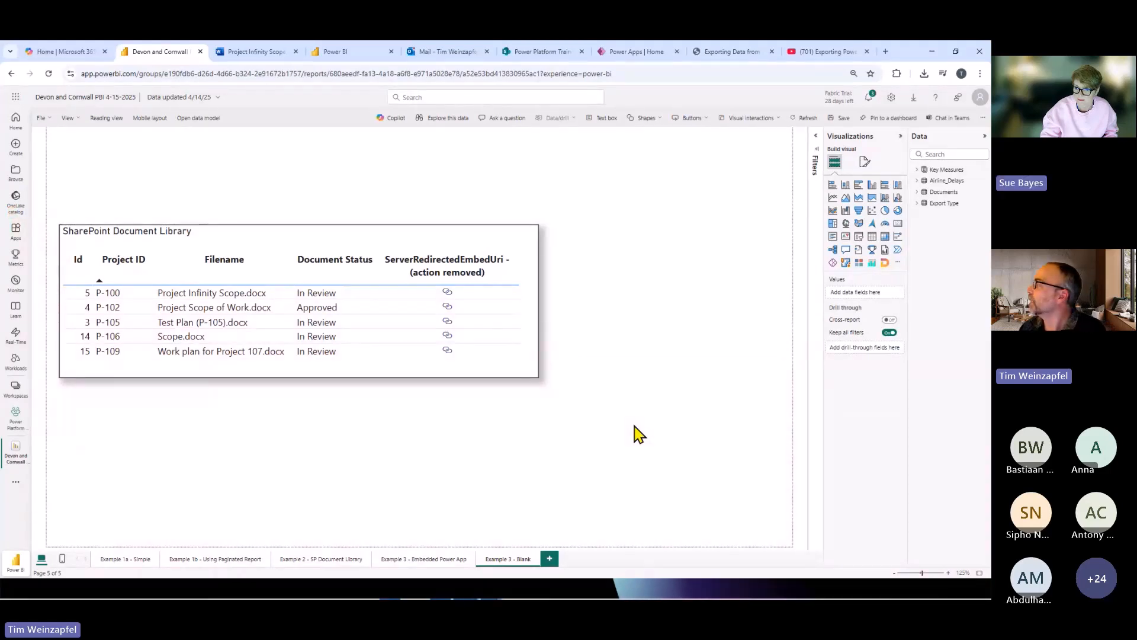
pyautogui.click(833, 262)
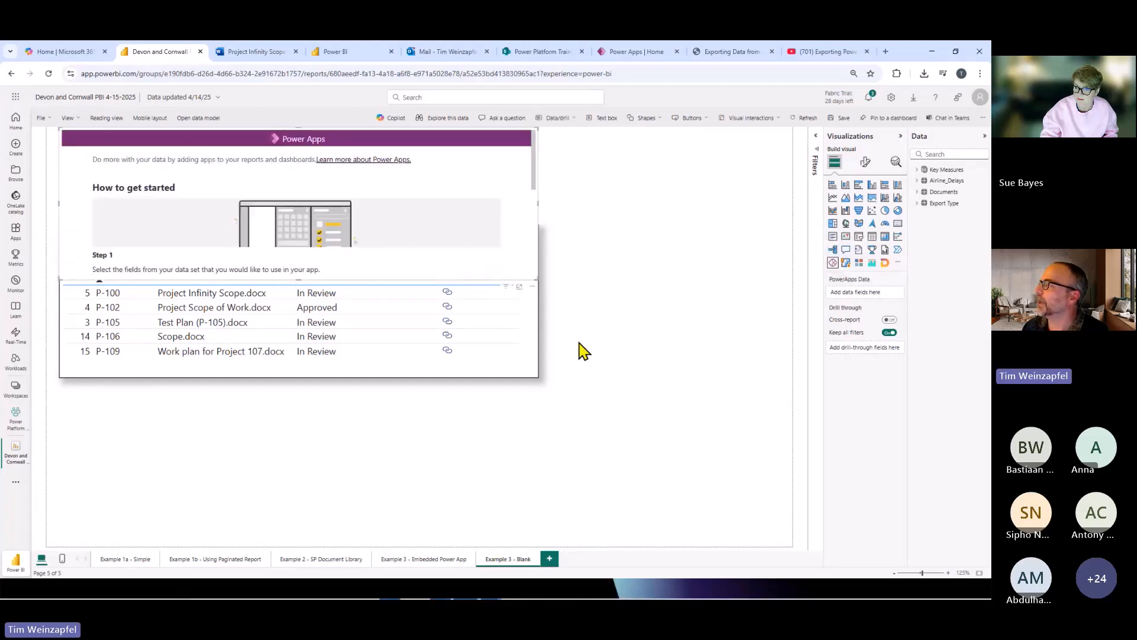
pyautogui.moveTo(501, 288); pyautogui.dragTo(752, 375)
pyautogui.moveTo(302, 365); pyautogui.dragTo(563, 458)
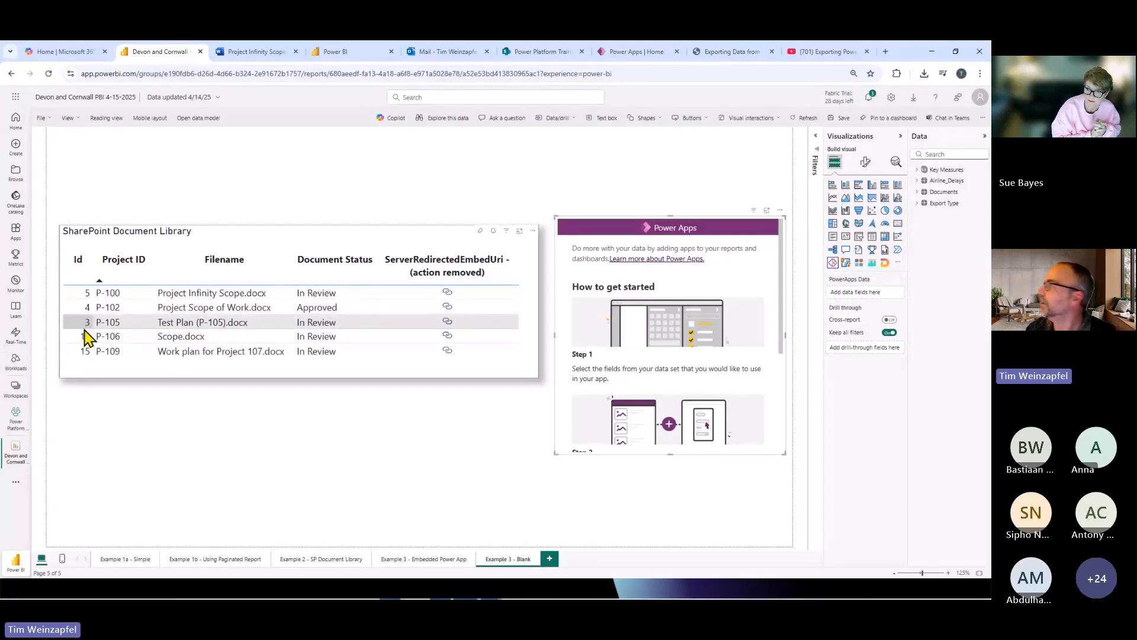
# Add the Id field of the Documents table to the Power Apps visual's data and set it to Don't summarize.
pyautogui.click(917, 193)
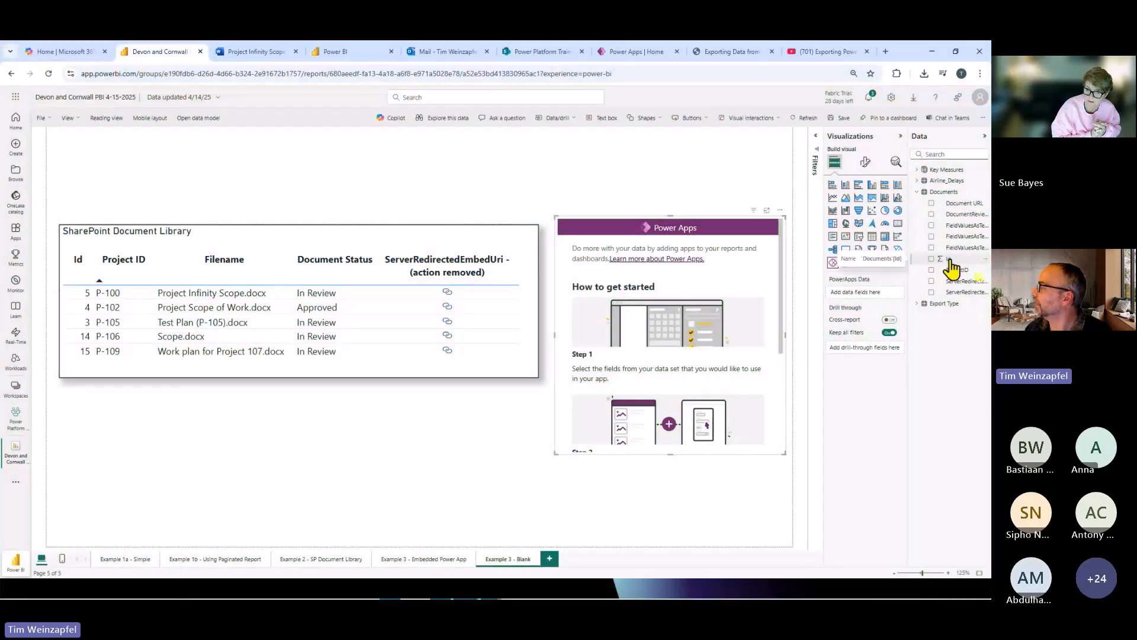
pyautogui.moveTo(952, 268); pyautogui.dragTo(868, 293)
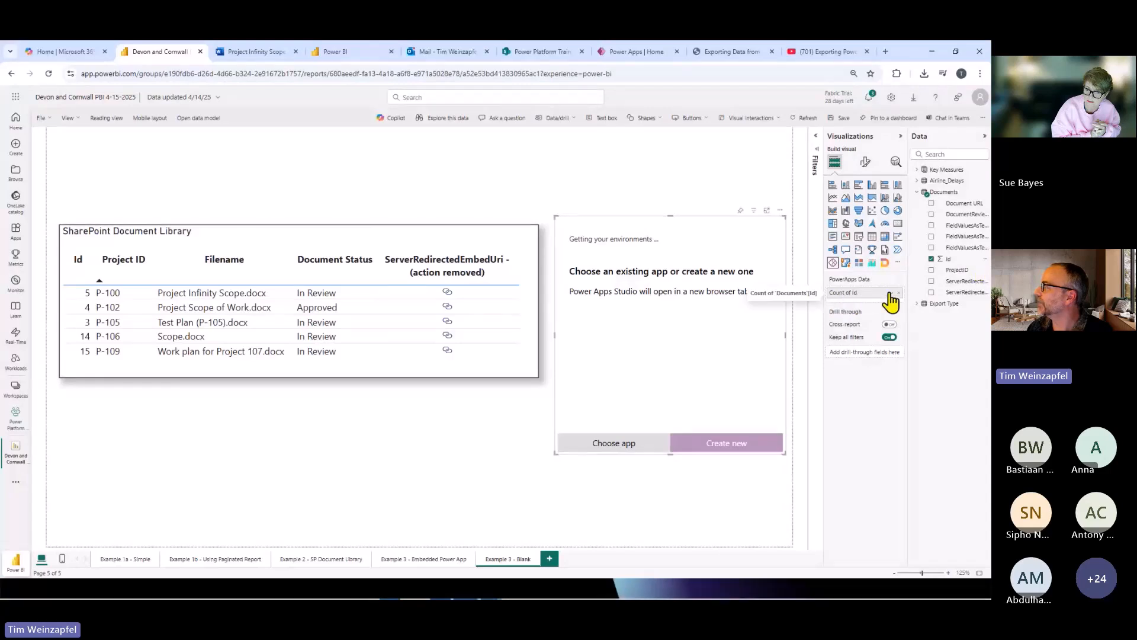
pyautogui.click(890, 293)
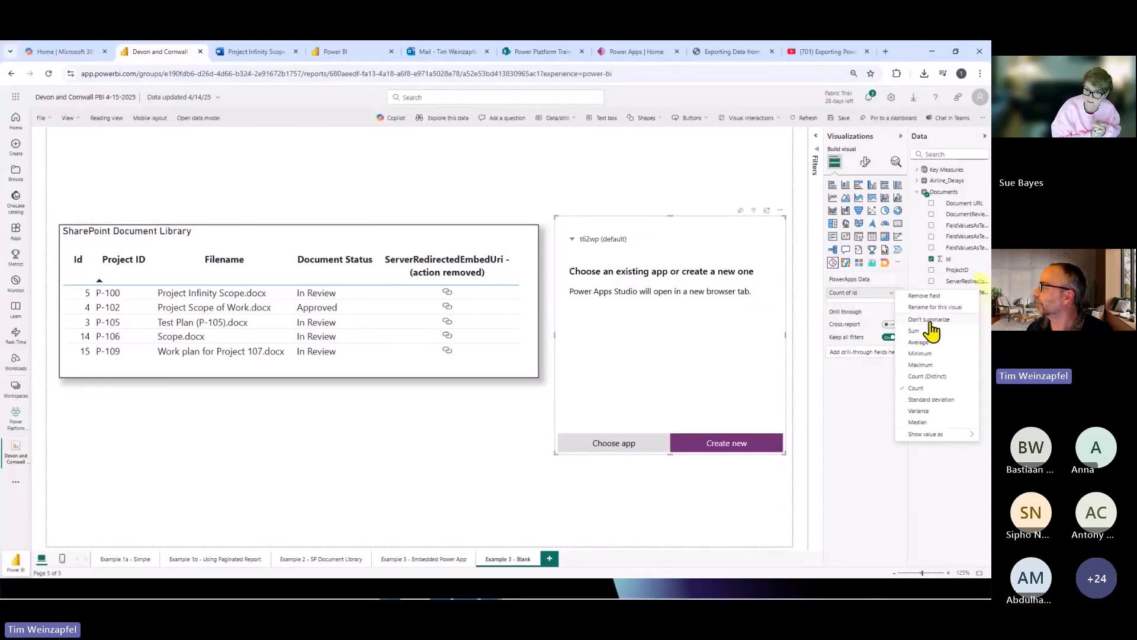
pyautogui.click(929, 321)
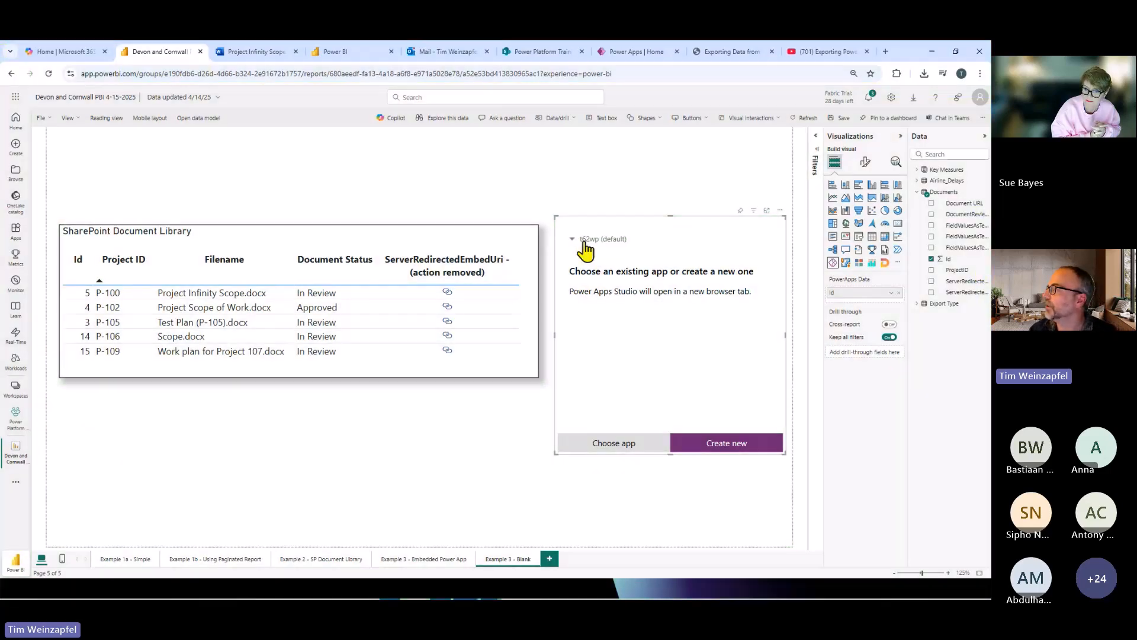
# Switch the Power Apps visual to the Training environment and add the existing app "[Devon and Cornwall] Update Document Status App - Blank Copy".
pyautogui.click(585, 243)
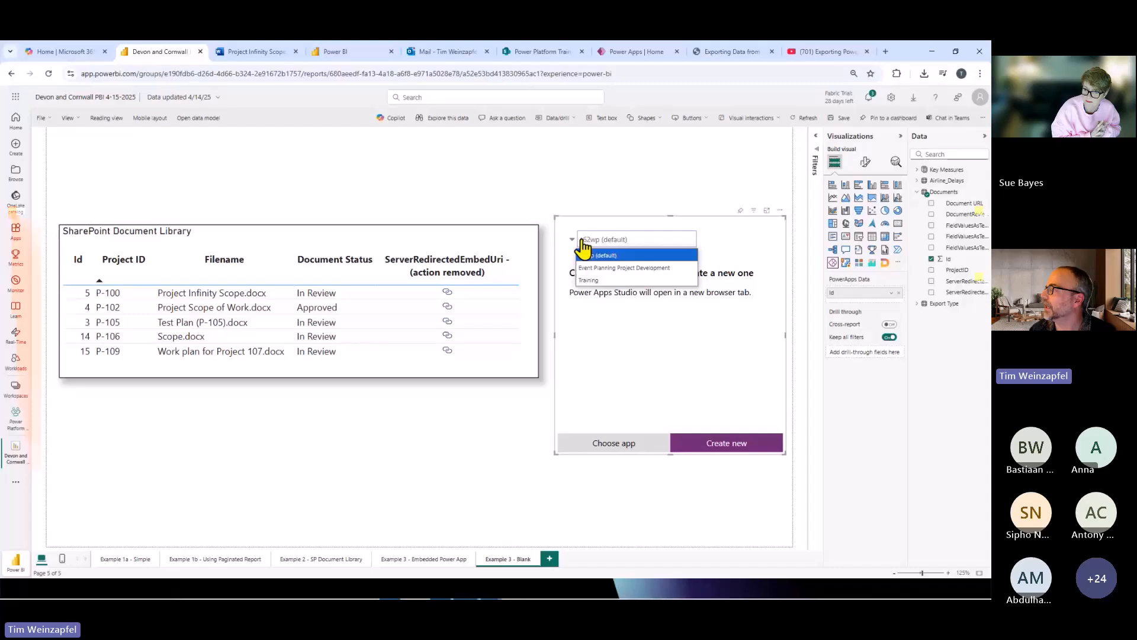
pyautogui.click(590, 281)
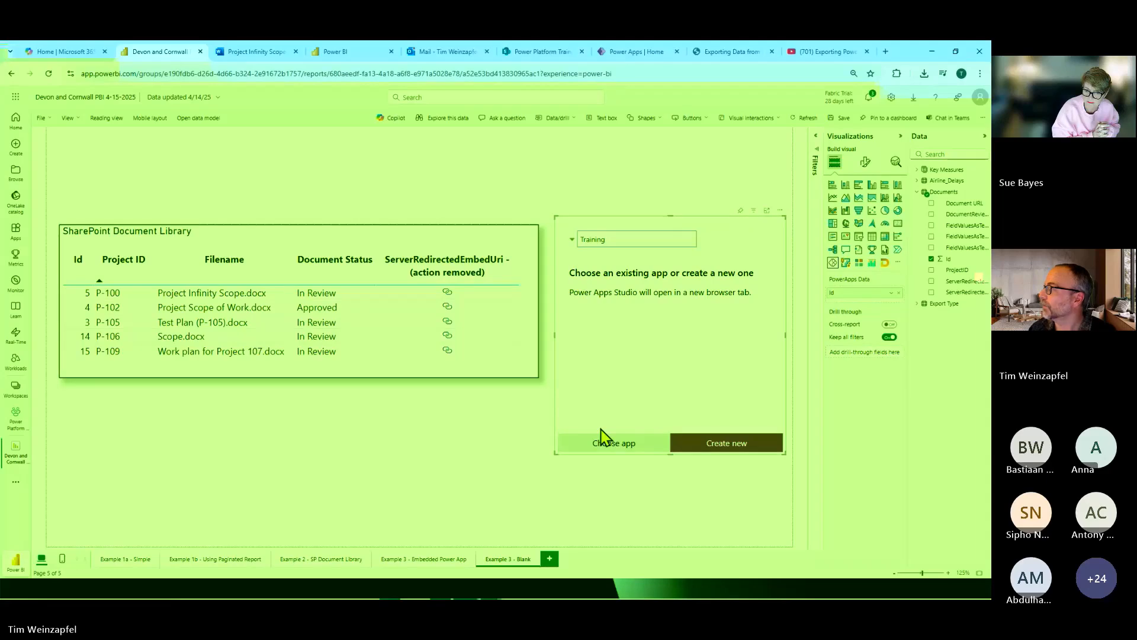
pyautogui.click(607, 442)
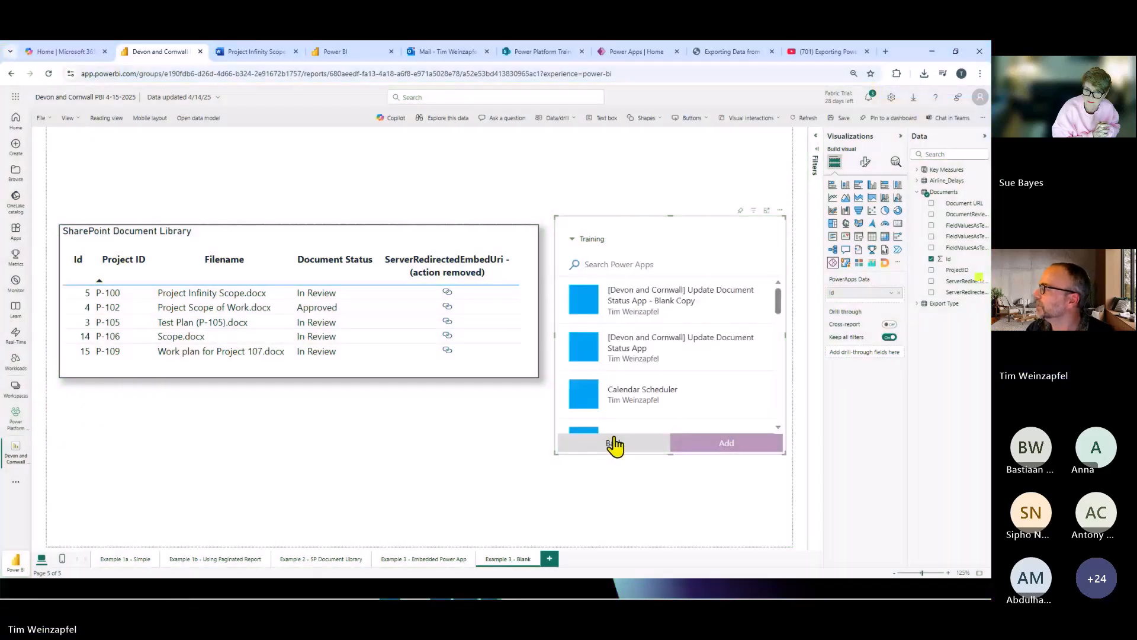
pyautogui.click(659, 303)
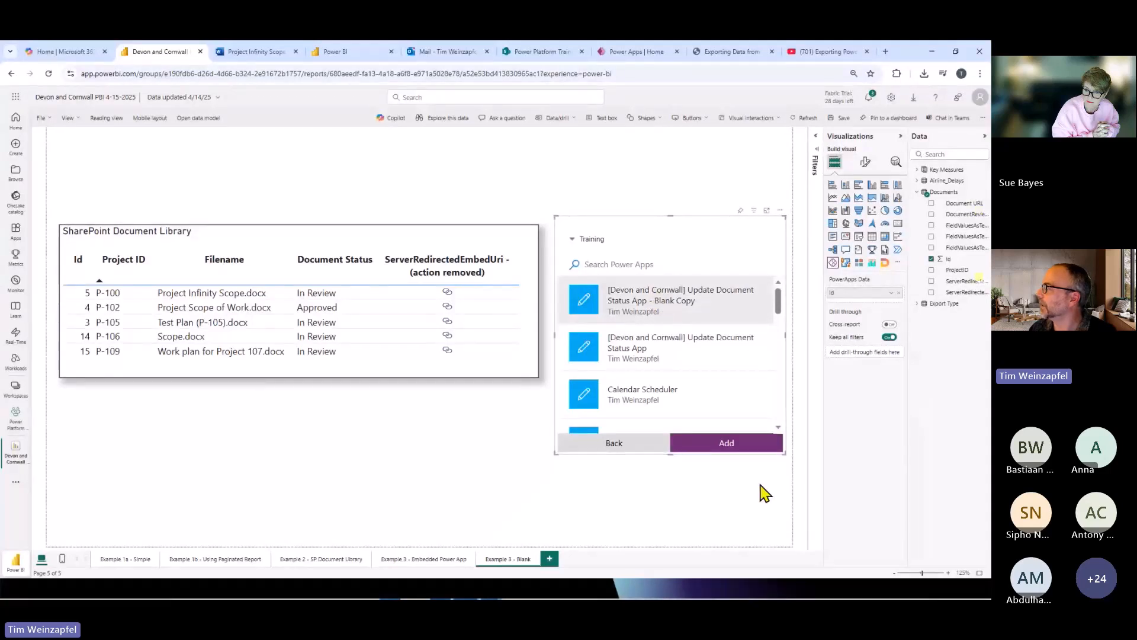
pyautogui.click(735, 449)
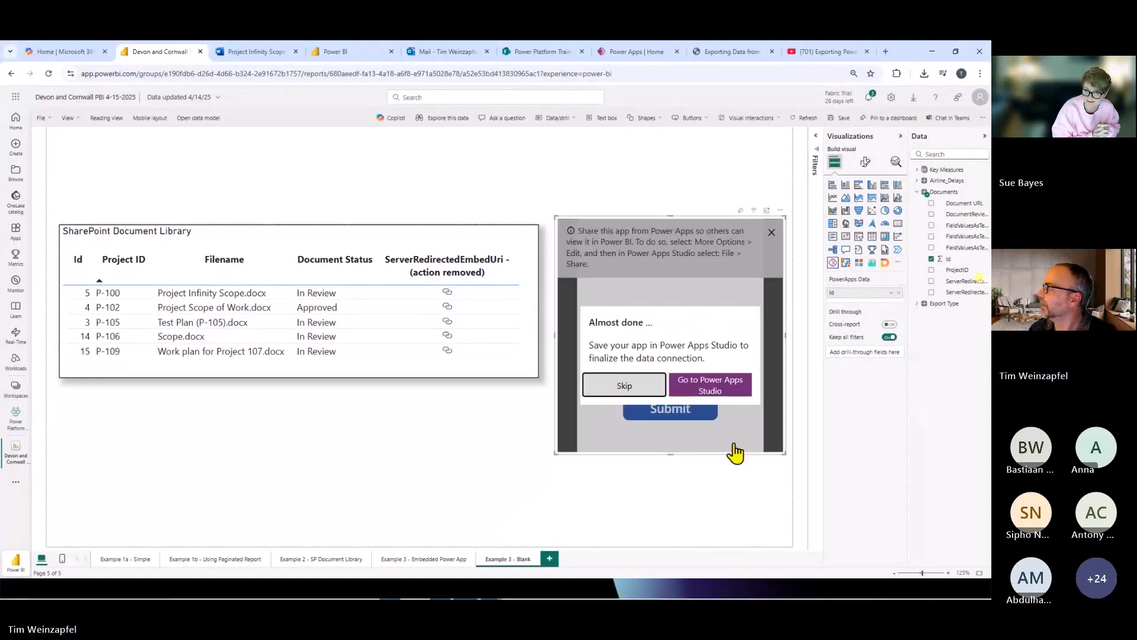
# Open the added app in Power Apps Studio to finalize the data connection, briefly returning to the Power BI report while it loads.
pyautogui.click(715, 391)
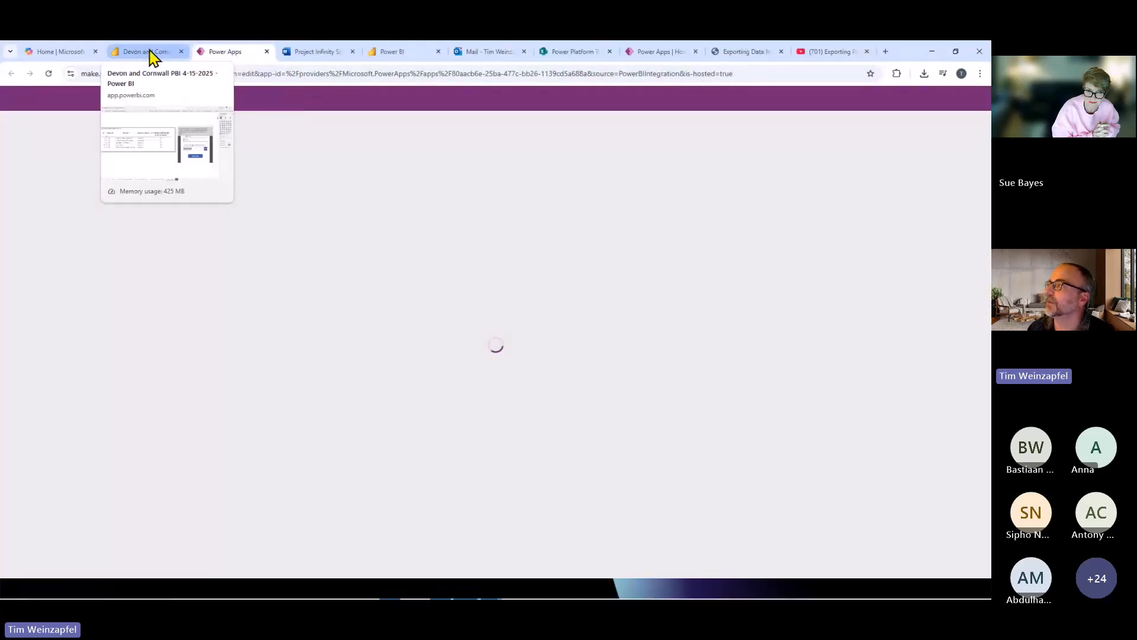
pyautogui.click(149, 52)
pyautogui.click(223, 52)
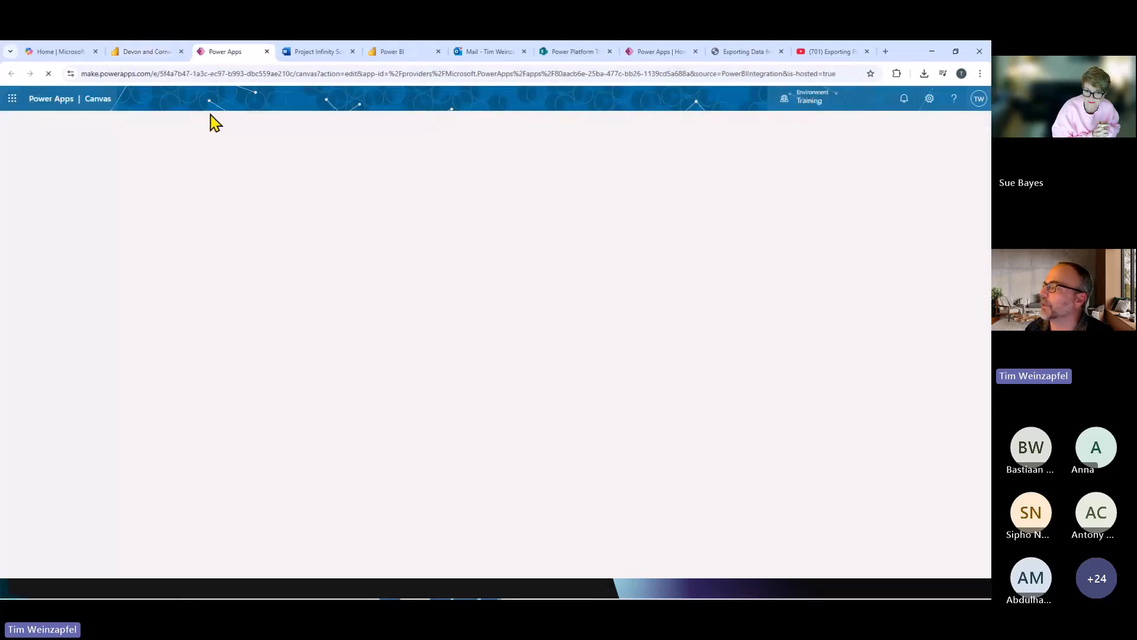
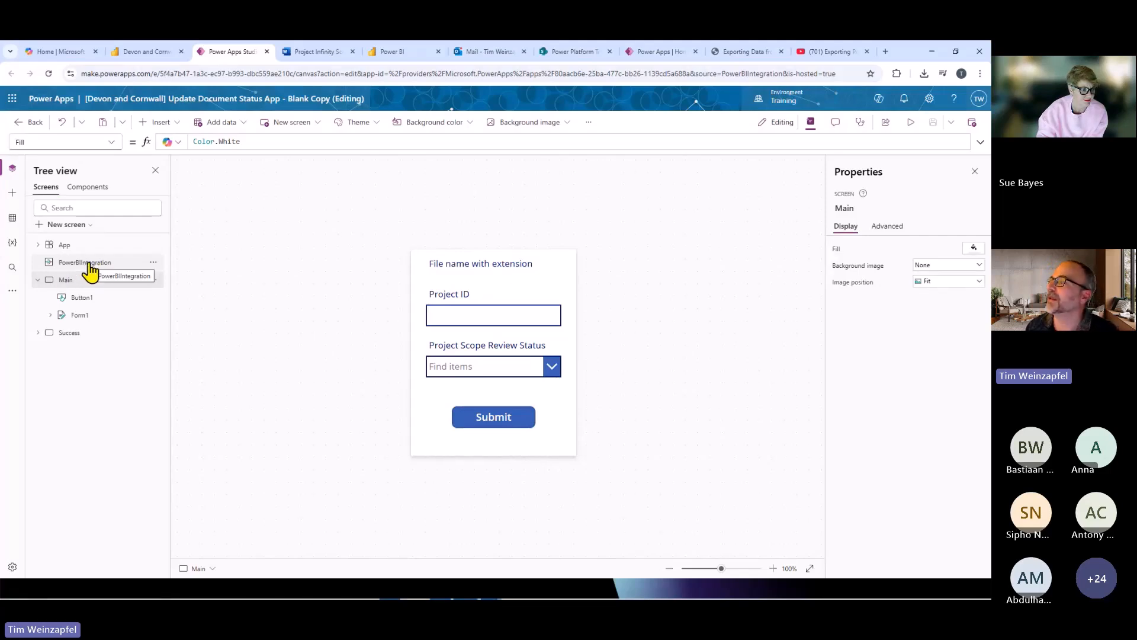
# After checking the embedded app in the Power BI report, begin Form1's Item formula in Power Apps Studio with LookUp(Documents, ID.
pyautogui.click(152, 51)
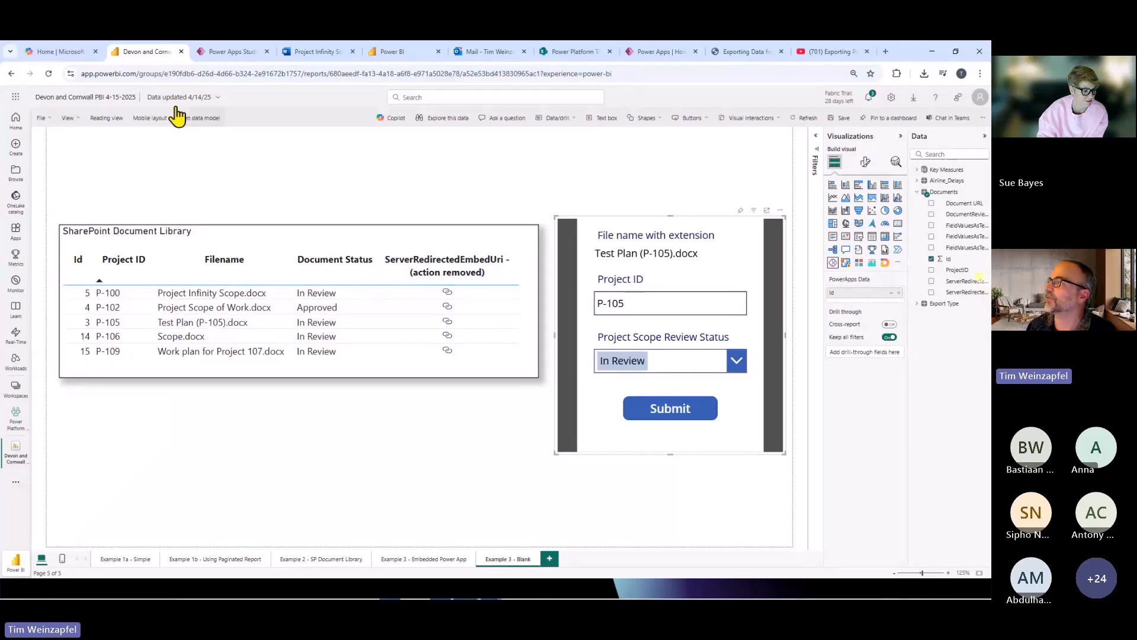
pyautogui.click(230, 52)
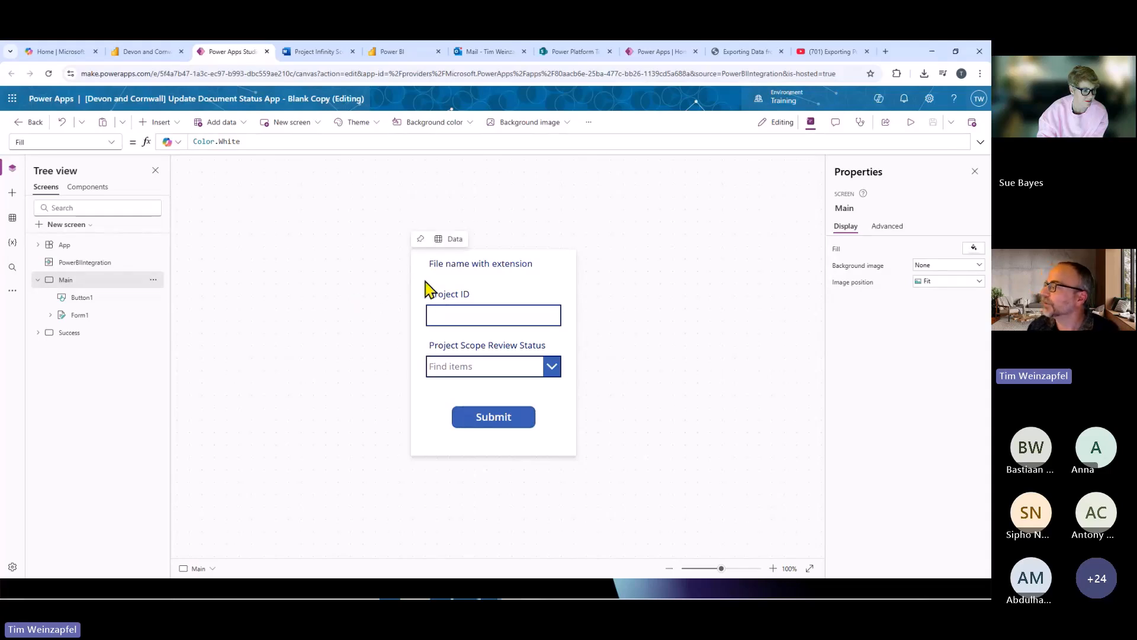
pyautogui.click(84, 316)
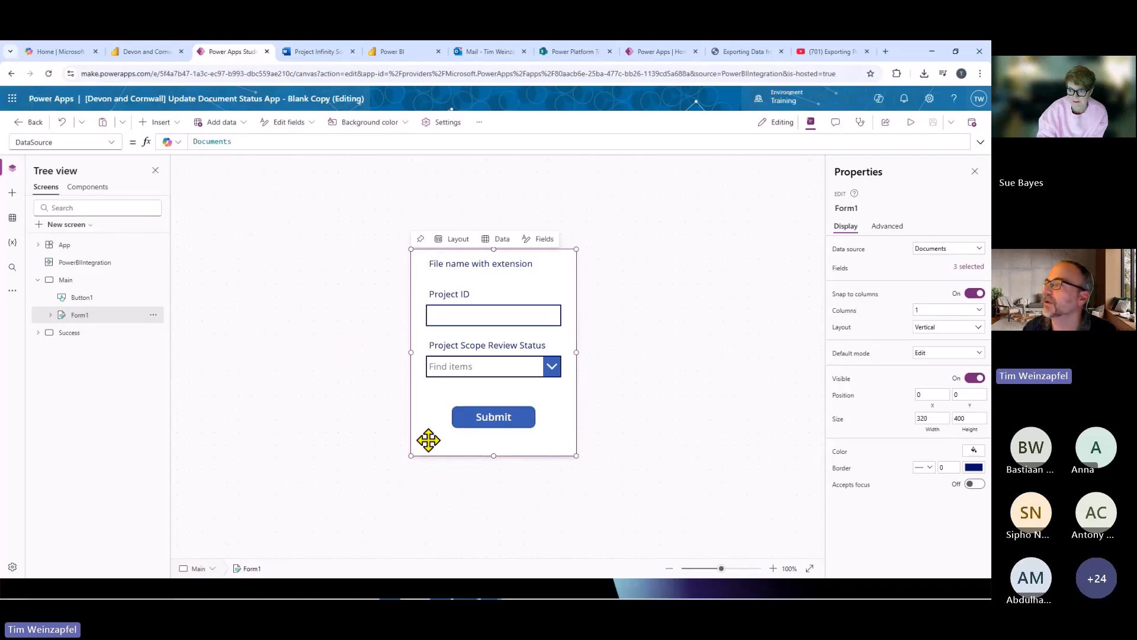
pyautogui.click(109, 142)
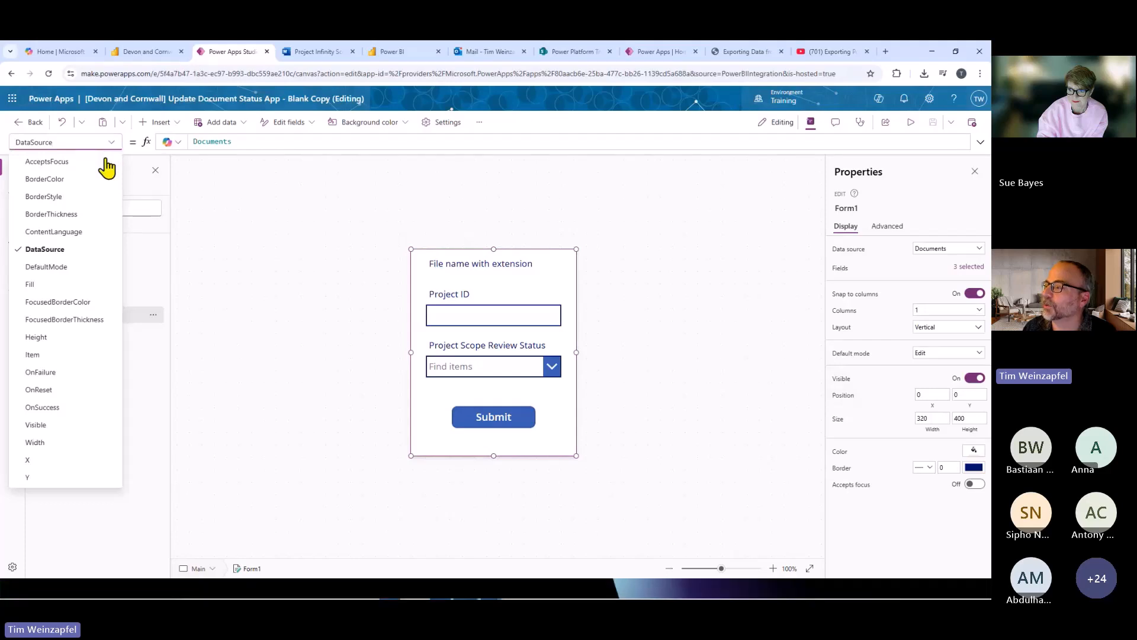
pyautogui.click(50, 361)
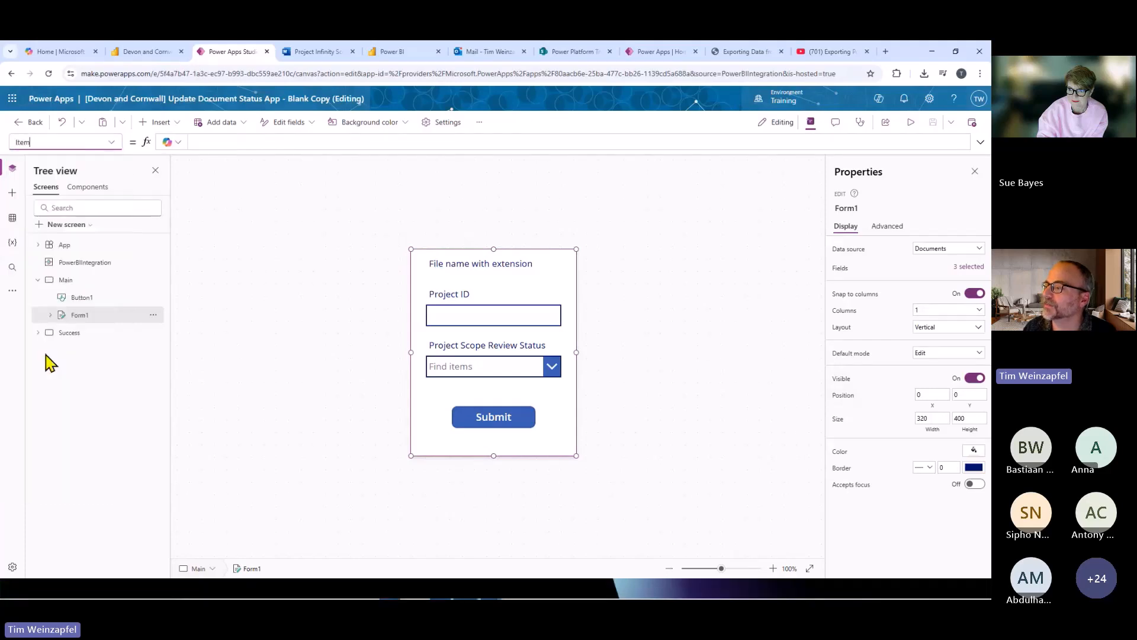
pyautogui.click(222, 145)
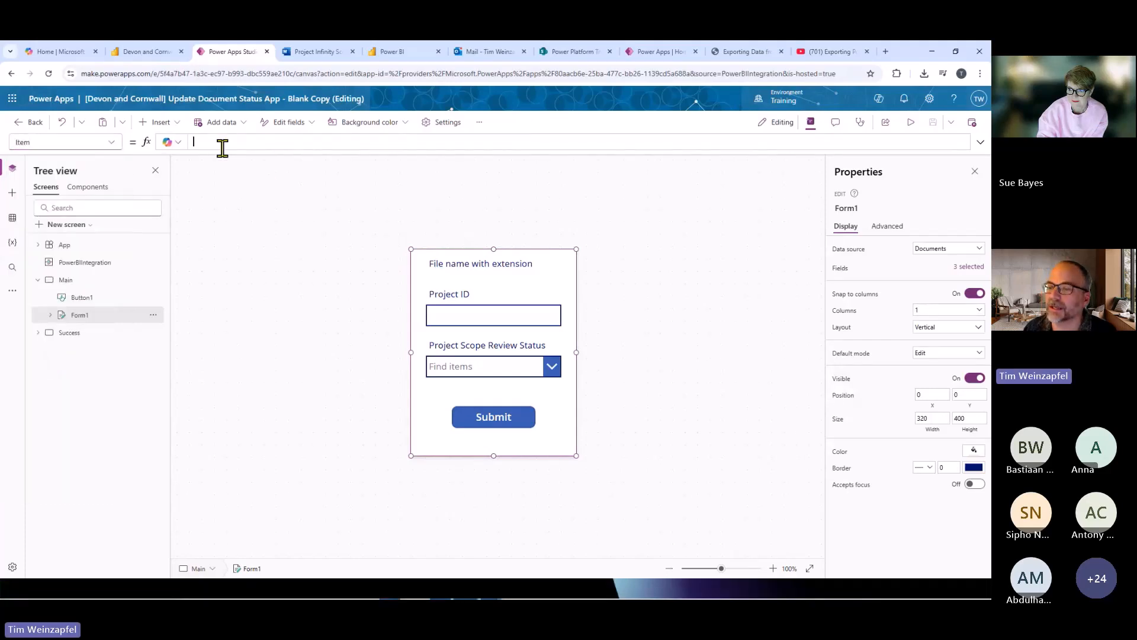
pyautogui.write('LookUp(')
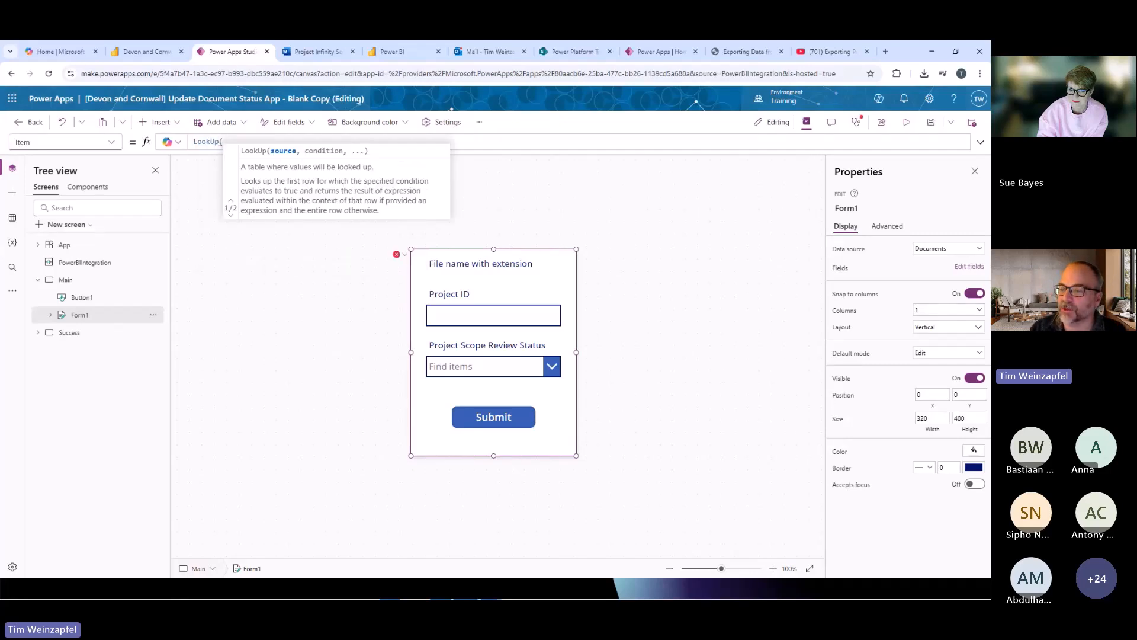
pyautogui.write('D')
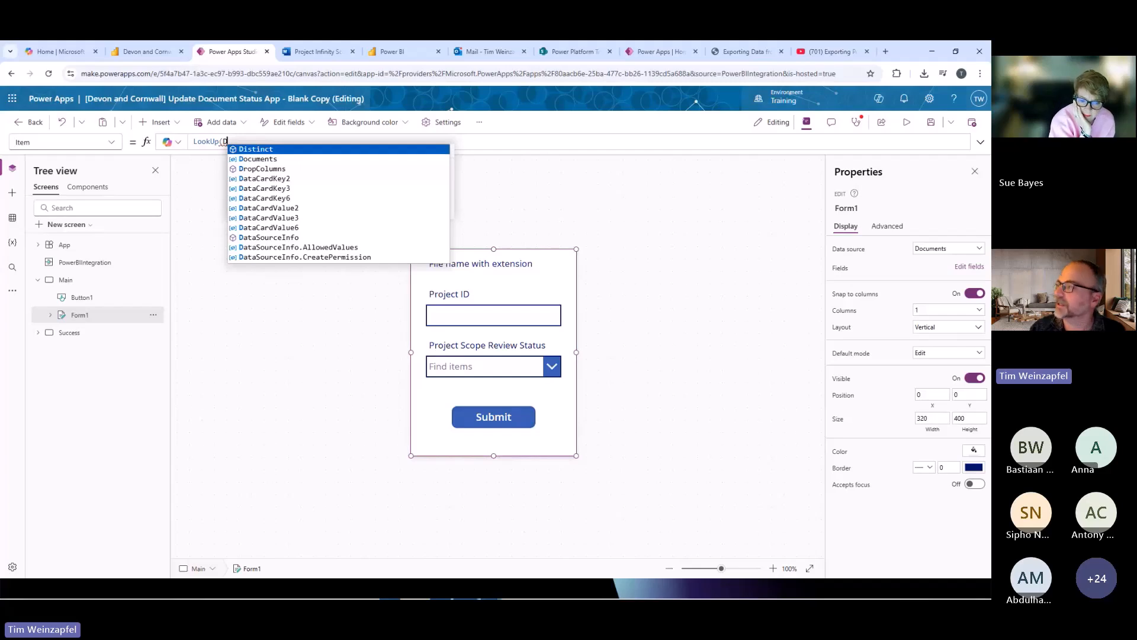
pyautogui.press('BackSpace')
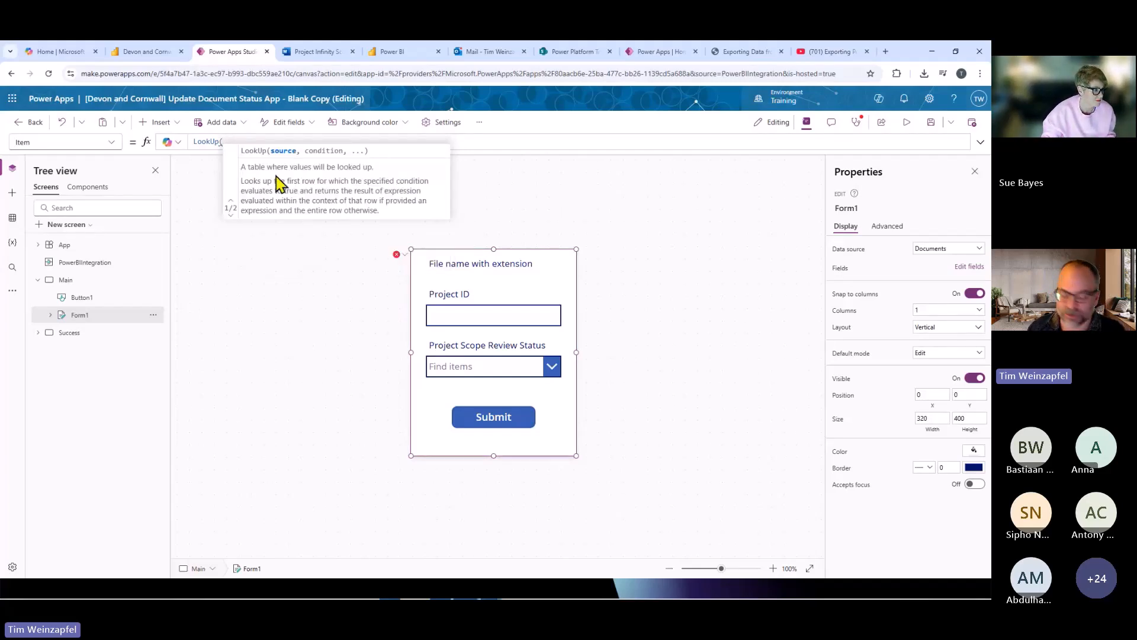
pyautogui.write('D')
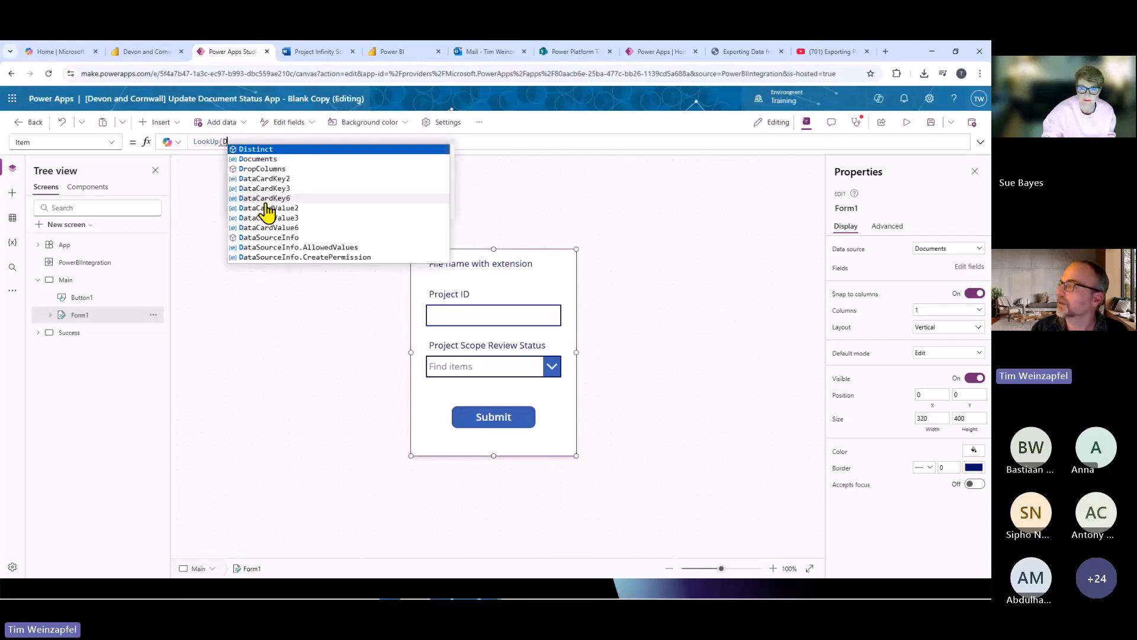
pyautogui.write('ocuments')
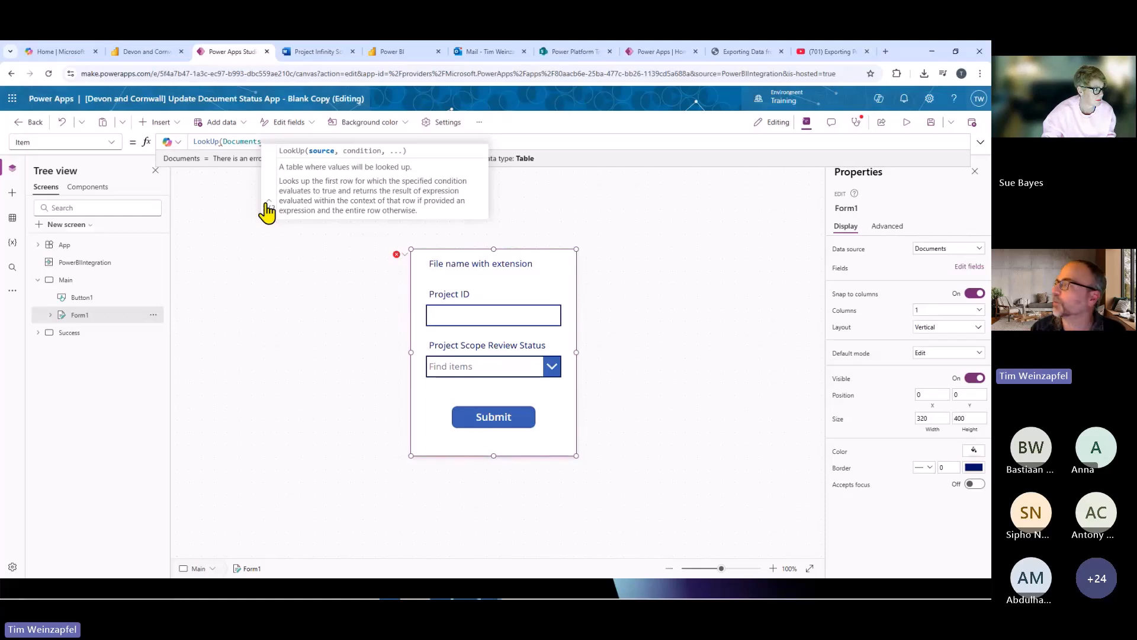
pyautogui.write(',')
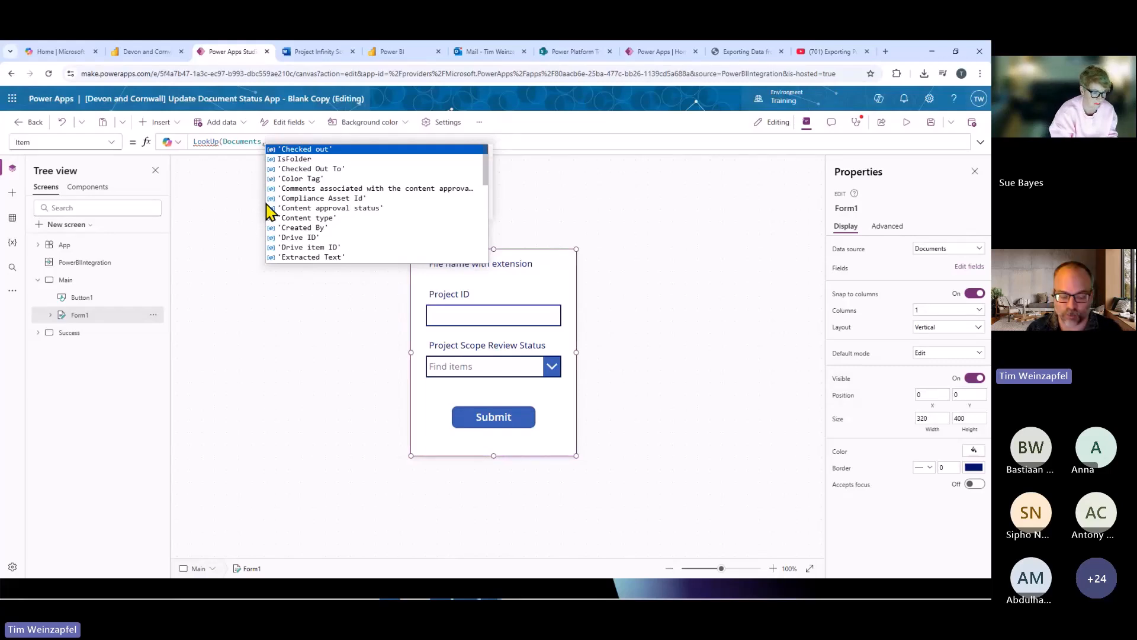
pyautogui.write(' ID')
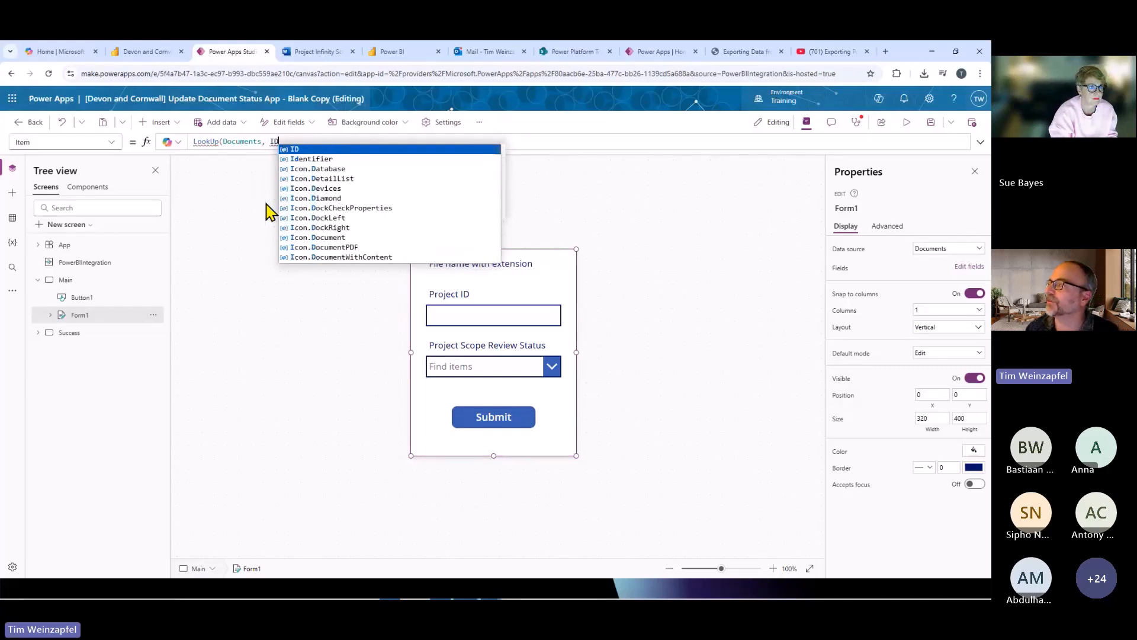
# Match the ID in the LookUp condition to the Power BI data by adding =First(PowerBIIntegration.Data).Id.
pyautogui.moveTo(277, 143)
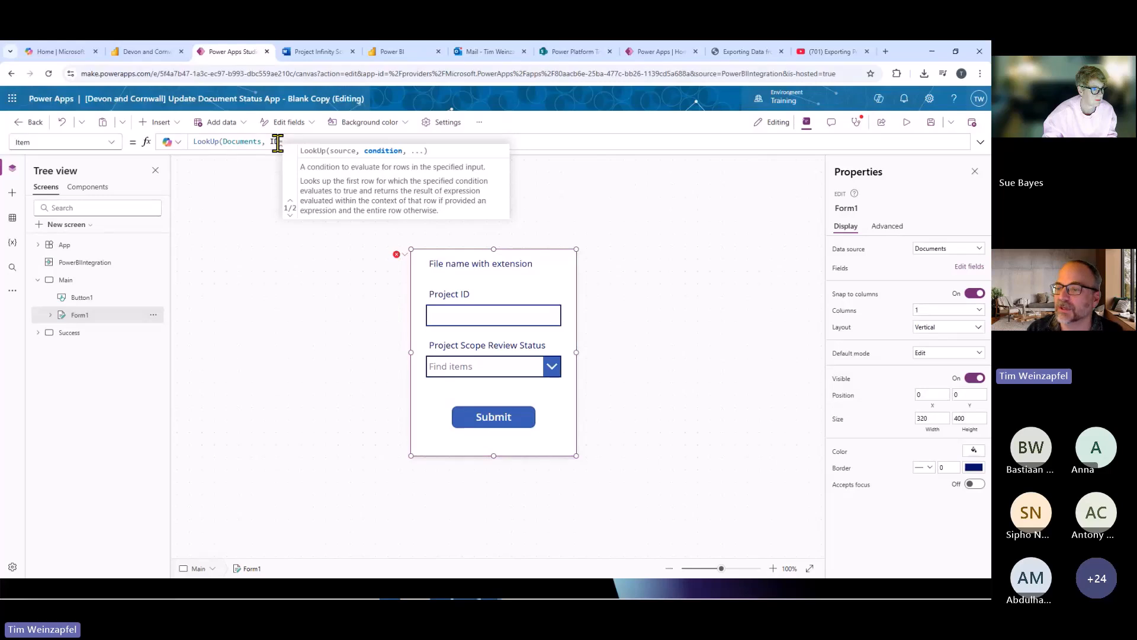
pyautogui.write('=Fir')
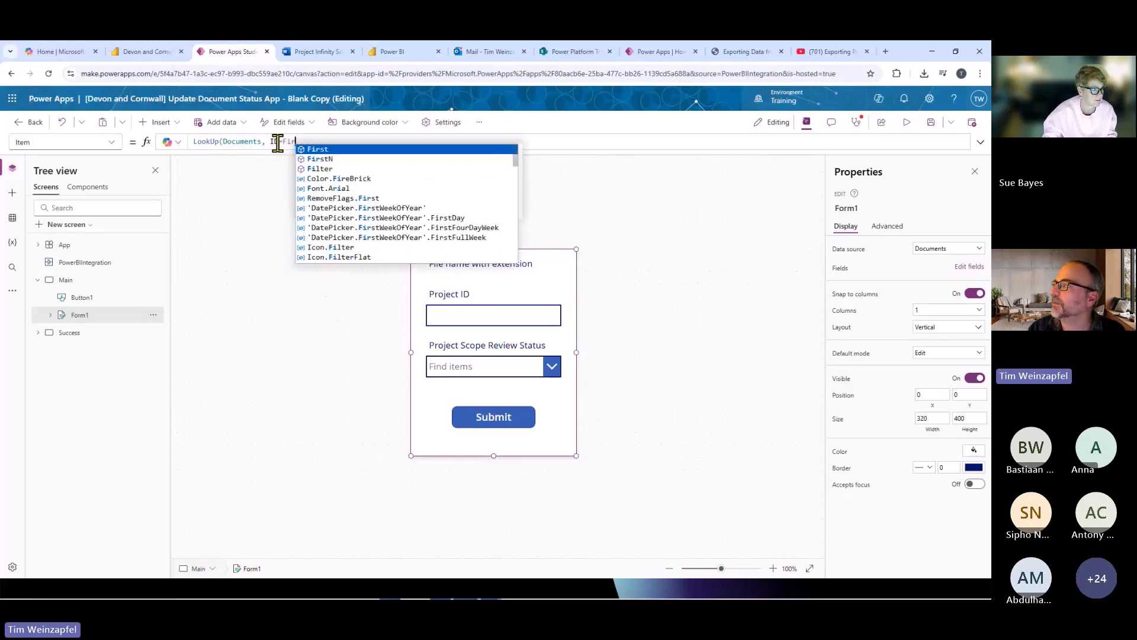
pyautogui.write('st(Powe')
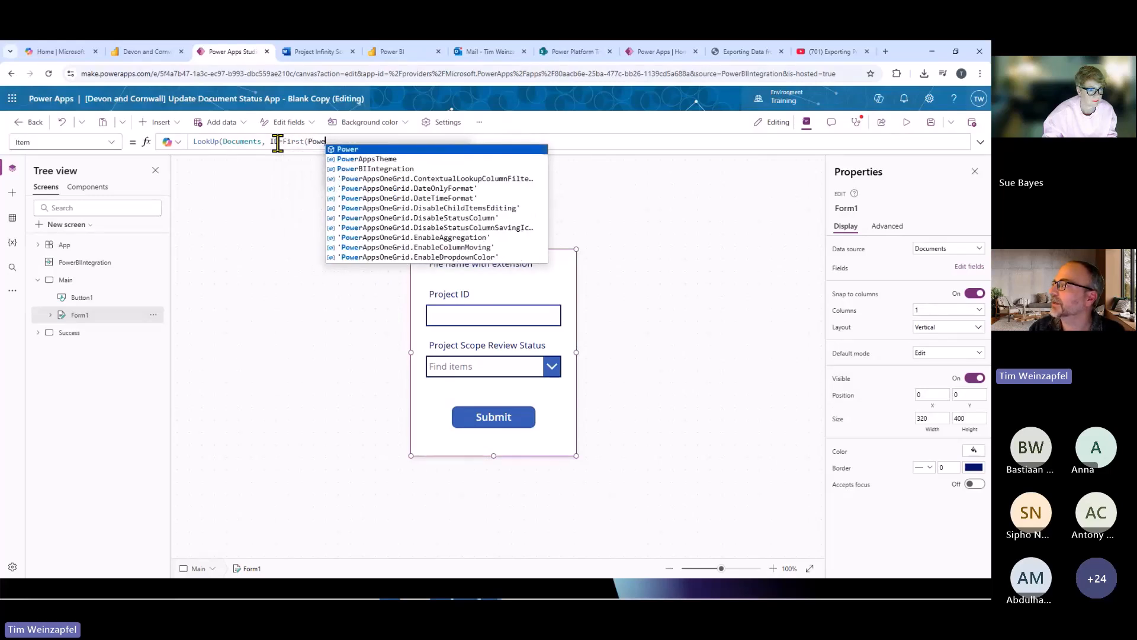
pyautogui.press('Down')
pyautogui.press('Down')
pyautogui.press('Tab')
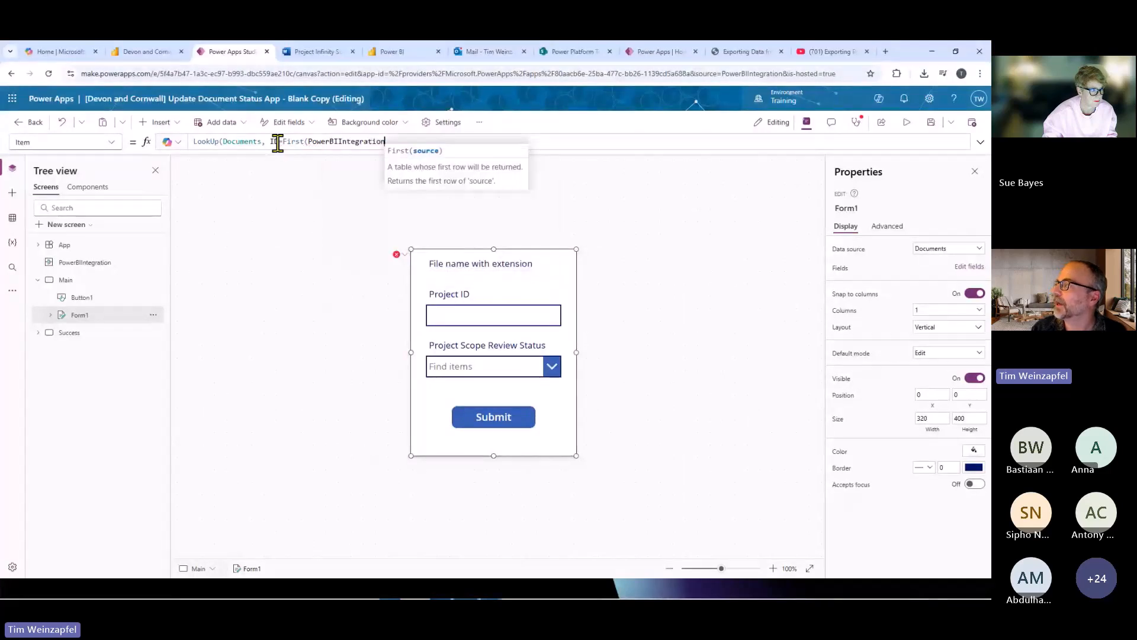
pyautogui.write('.Data')
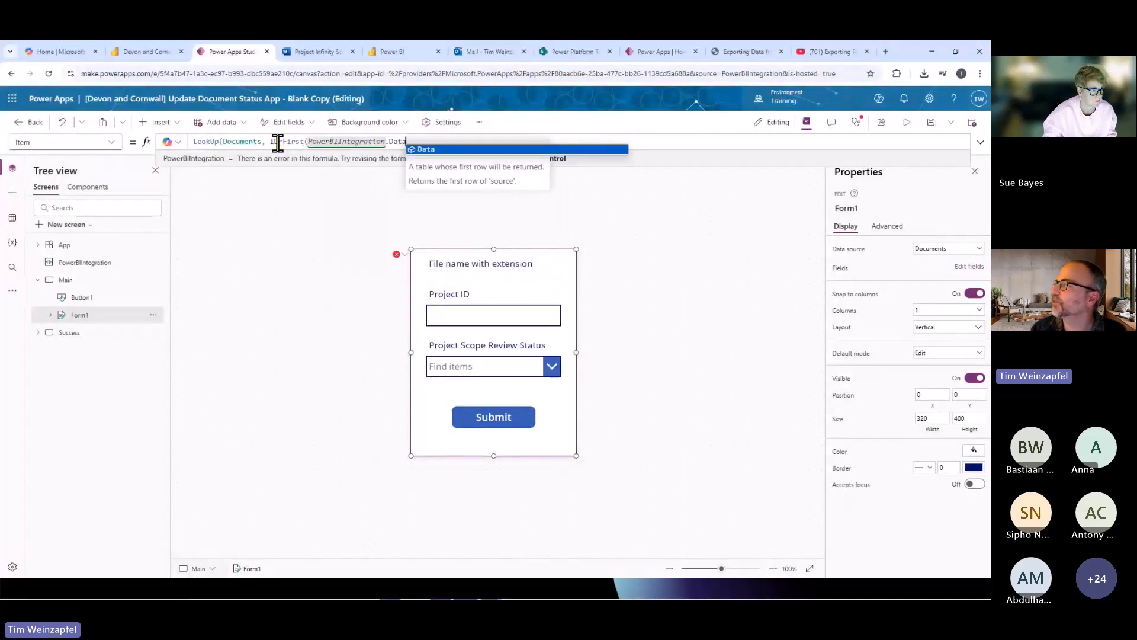
pyautogui.write(')')
pyautogui.write(',')
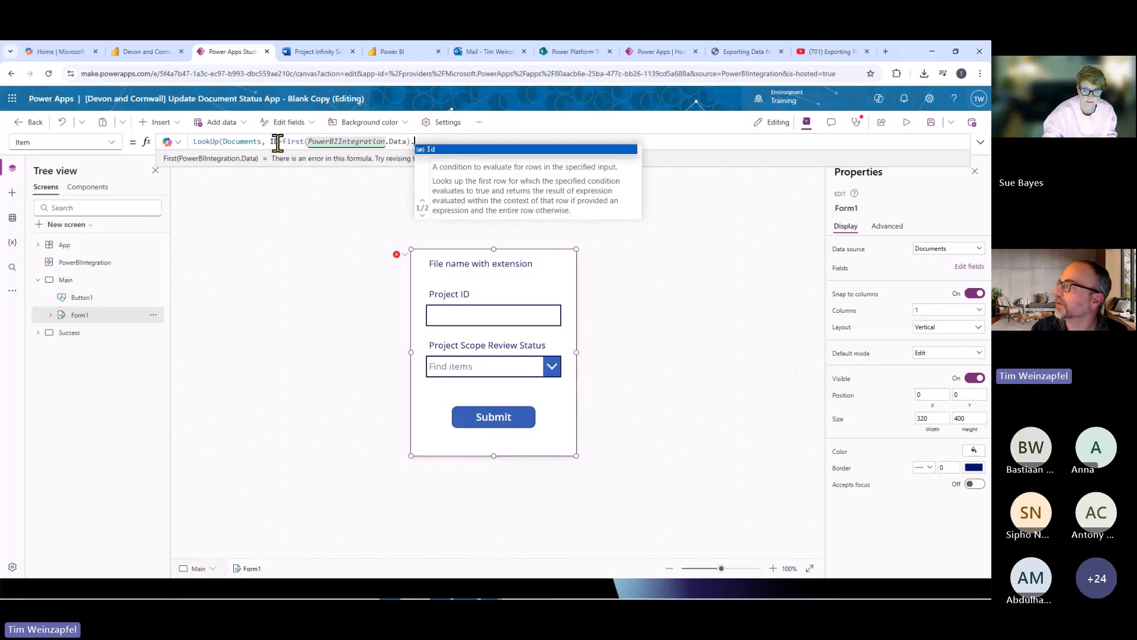
pyautogui.click(433, 150)
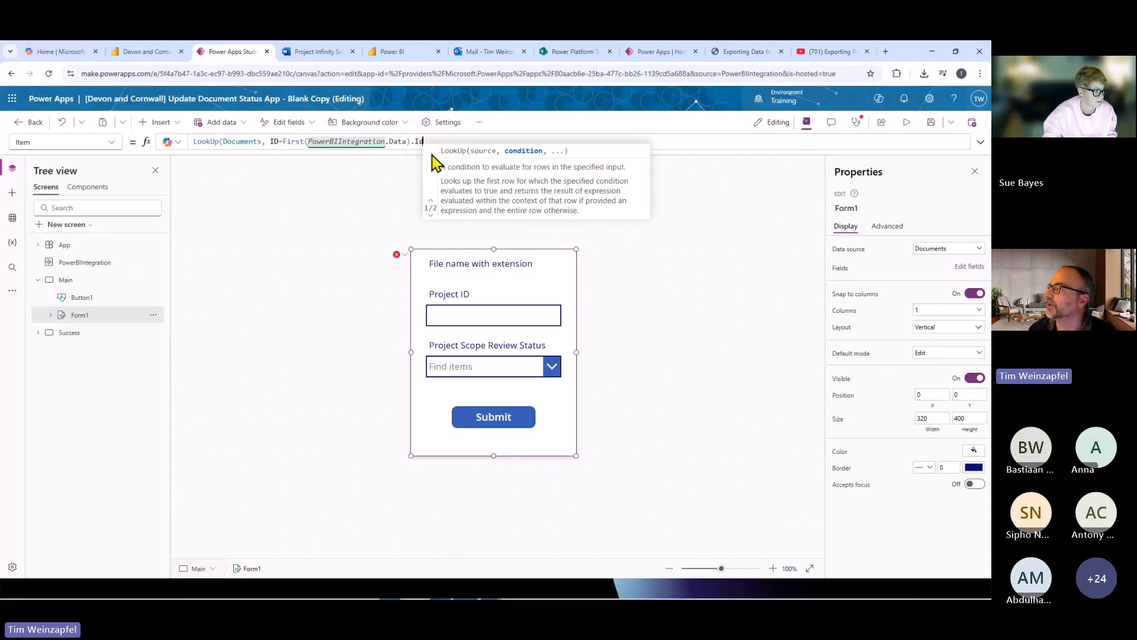
# Review the PowerBIIntegration.Data reference in the Item formula and close the LookUp expression with a parenthesis.
pyautogui.click(399, 142)
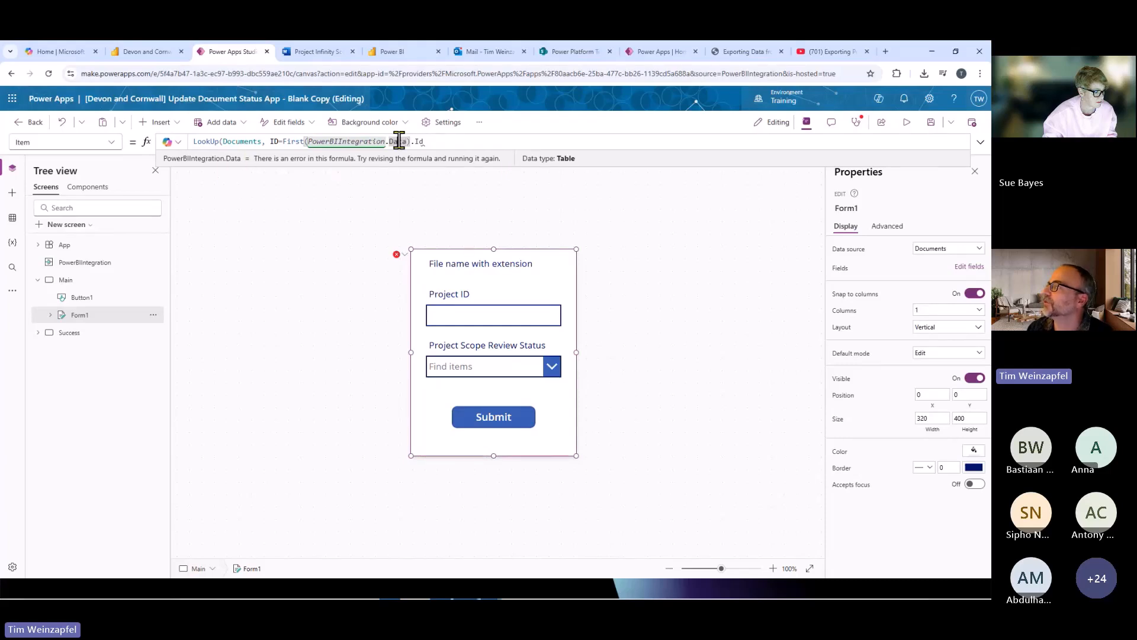
pyautogui.doubleClick(350, 143)
pyautogui.click(406, 144)
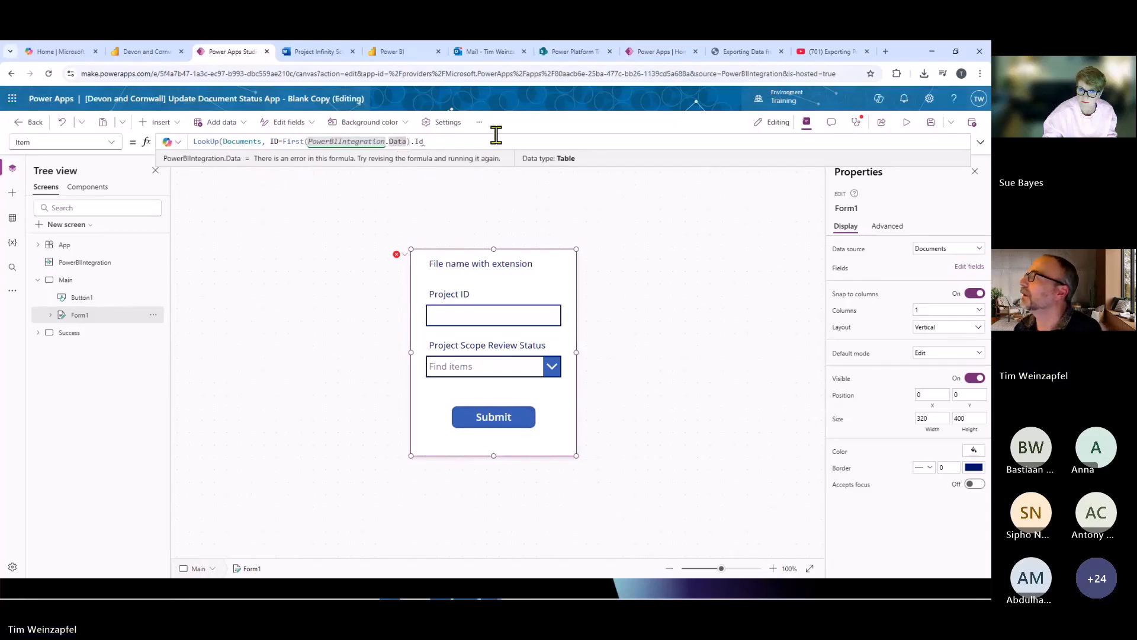
pyautogui.click(442, 141)
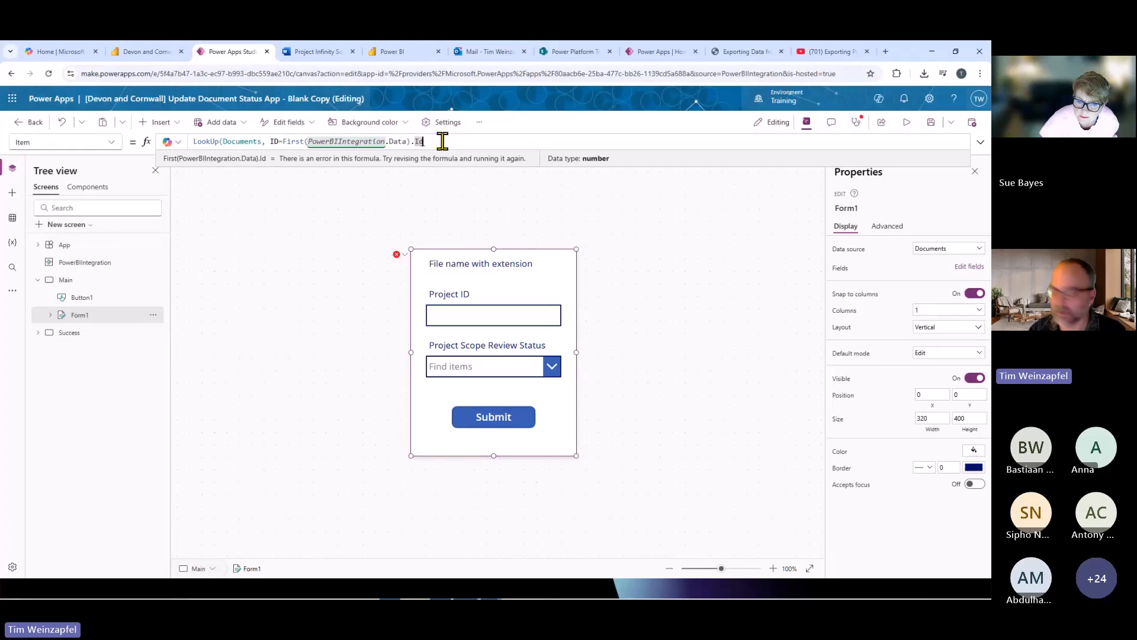
pyautogui.write(')')
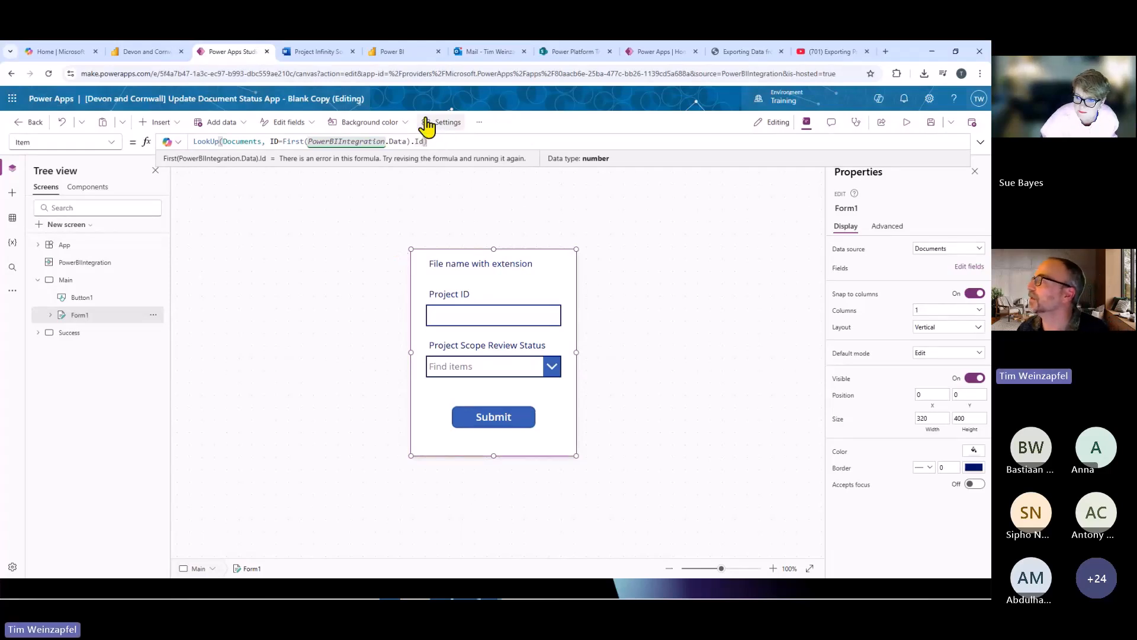
# Examine the Id values that PowerBIIntegration.Data passes to the form by expanding its result preview in the formula.
pyautogui.click(393, 144)
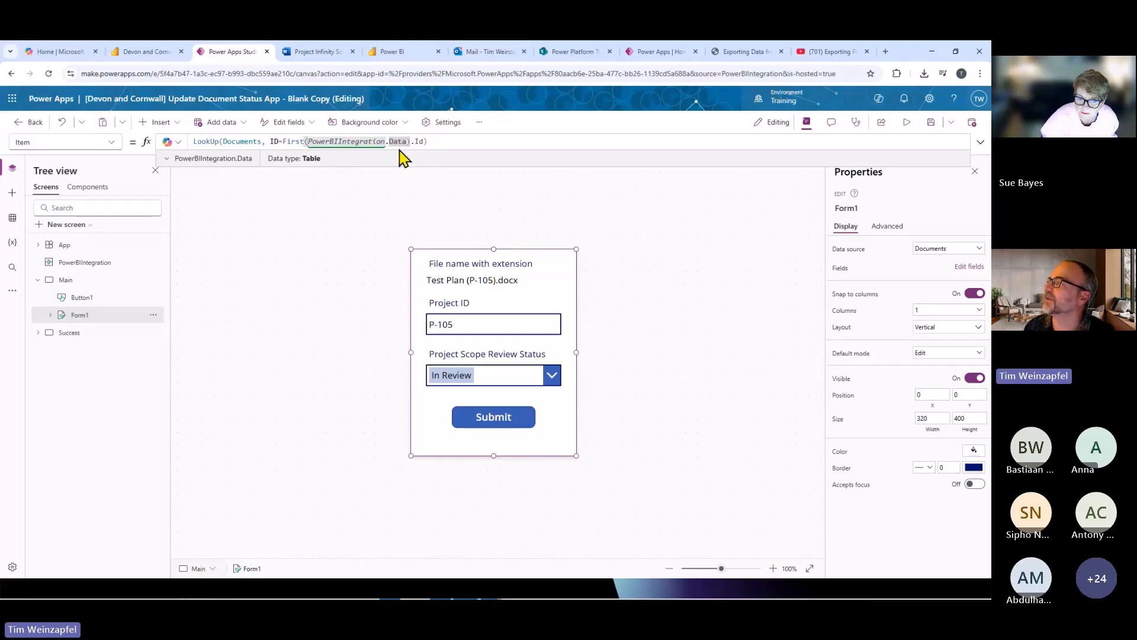
pyautogui.click(168, 159)
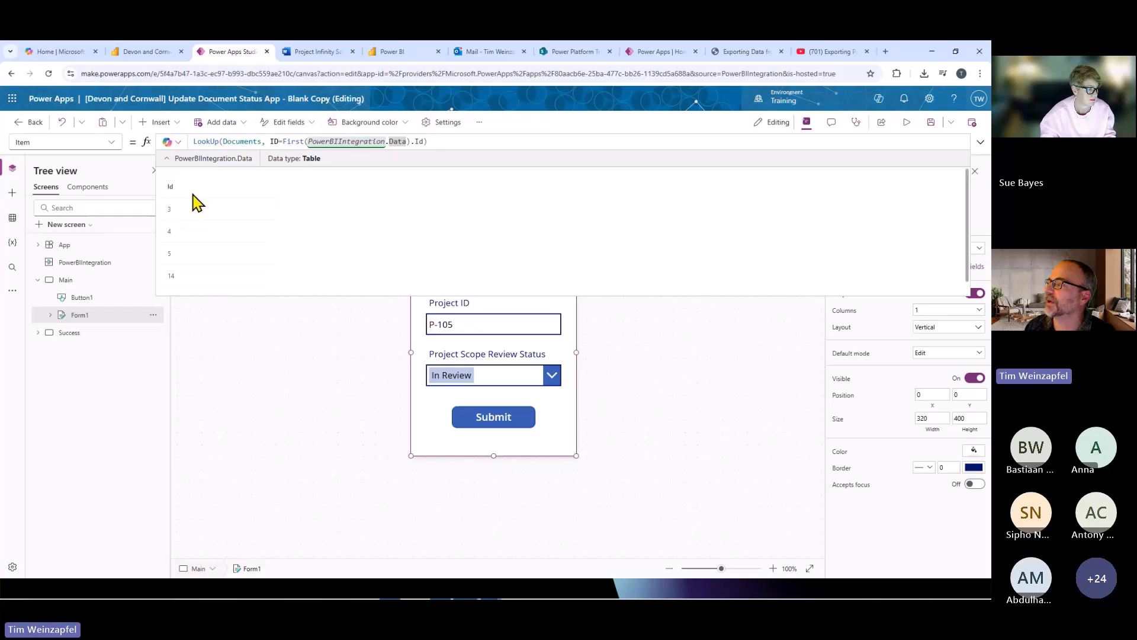
pyautogui.scroll(-1, 193, 235)
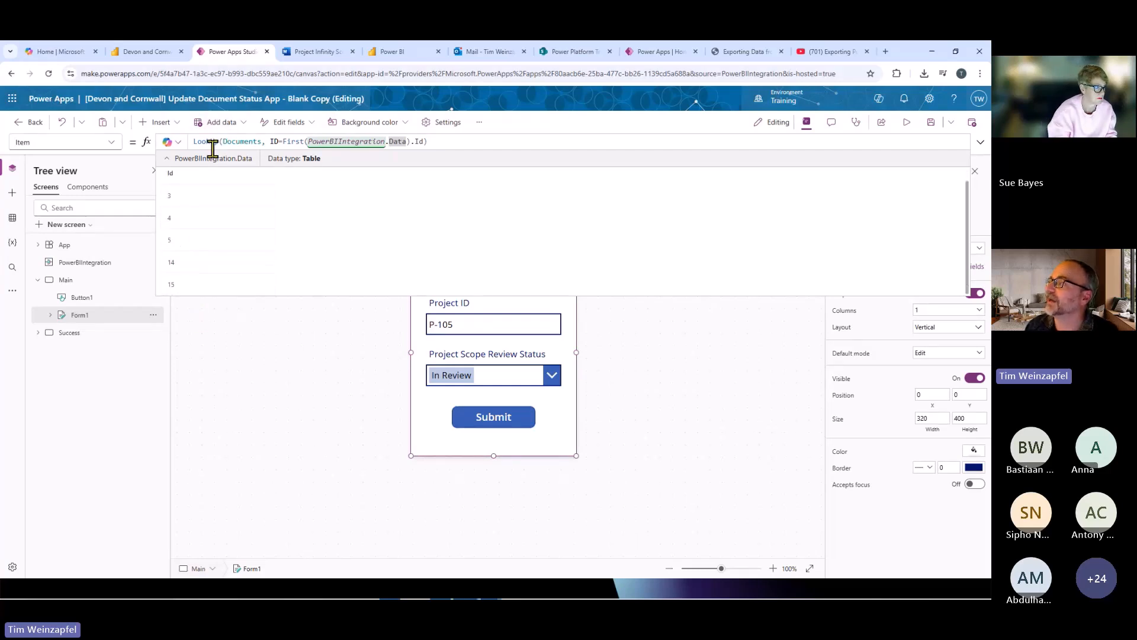
pyautogui.scroll(1, 180, 228)
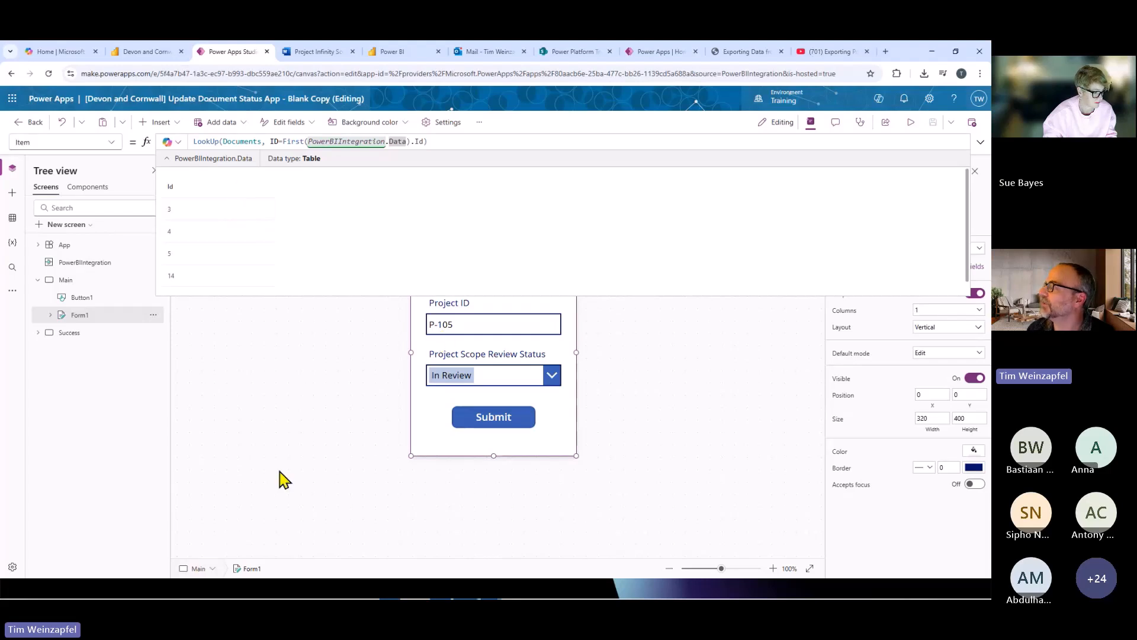
# Close the formula preview and publish this version of the app.
pyautogui.click(302, 441)
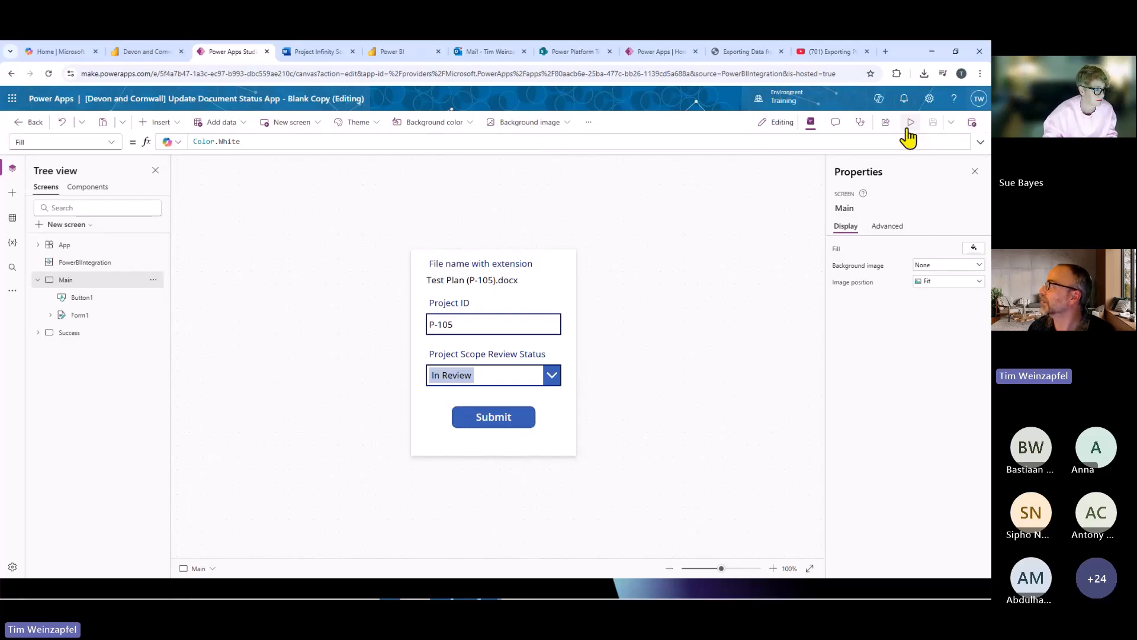
pyautogui.click(974, 128)
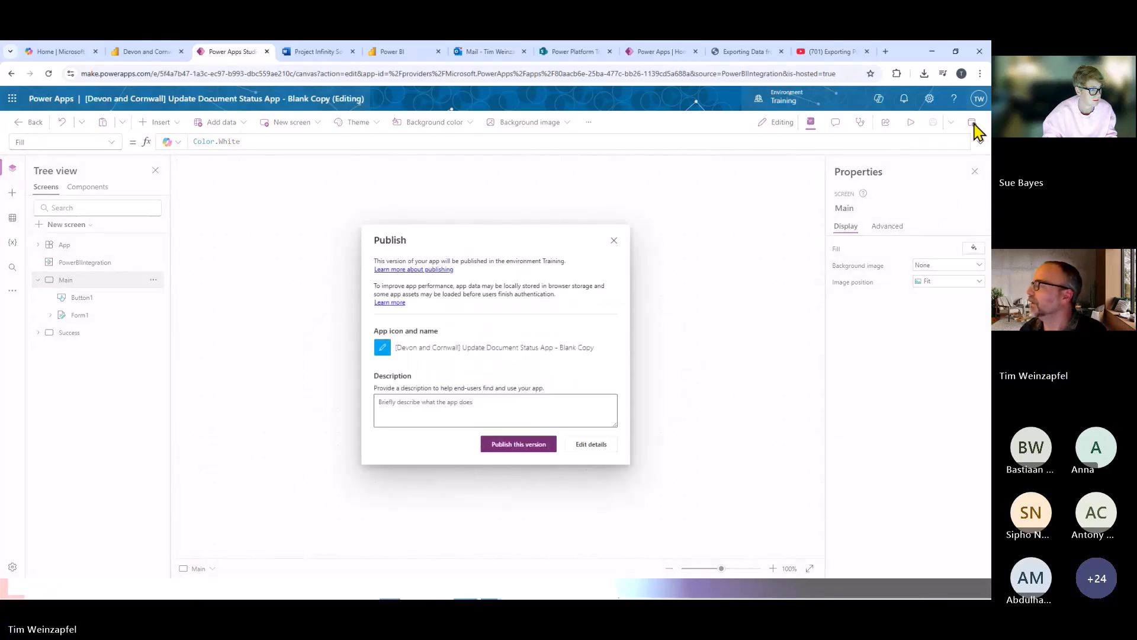
pyautogui.click(524, 446)
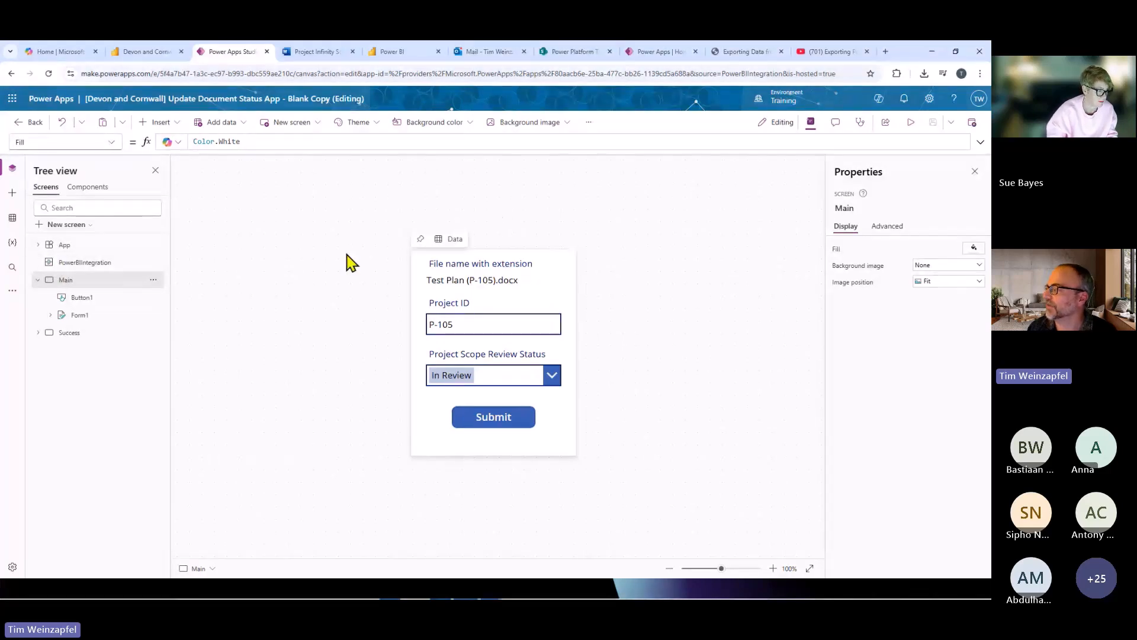
# Return to the Power BI report, reload the "Example 3 - Blank" page by switching pages, and dismiss the app-sharing notice.
pyautogui.click(134, 52)
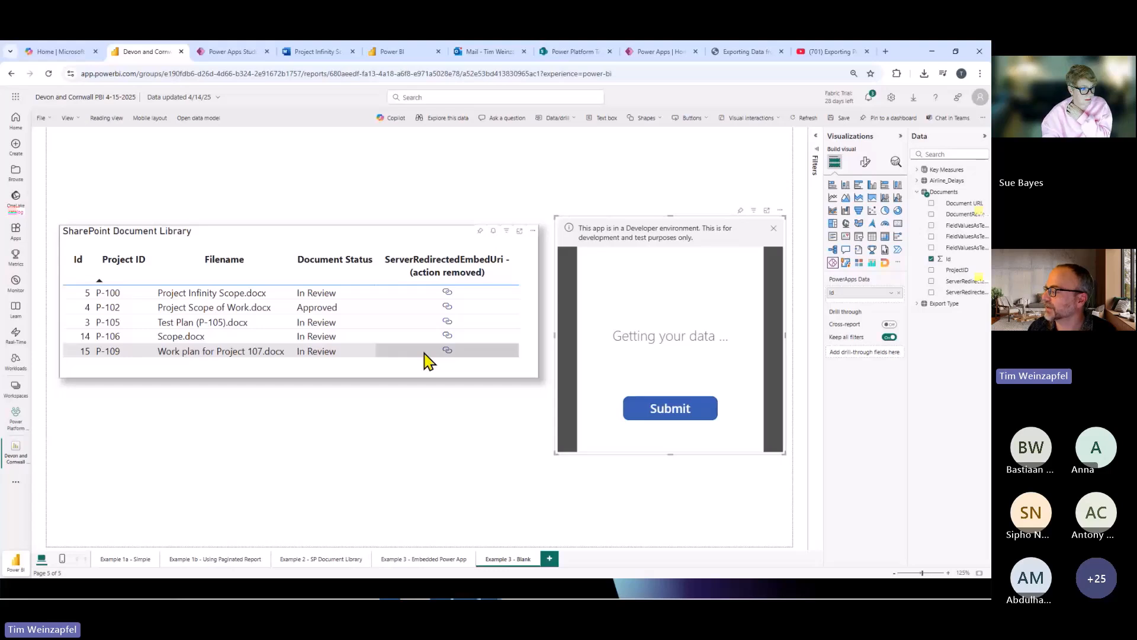
pyautogui.click(441, 564)
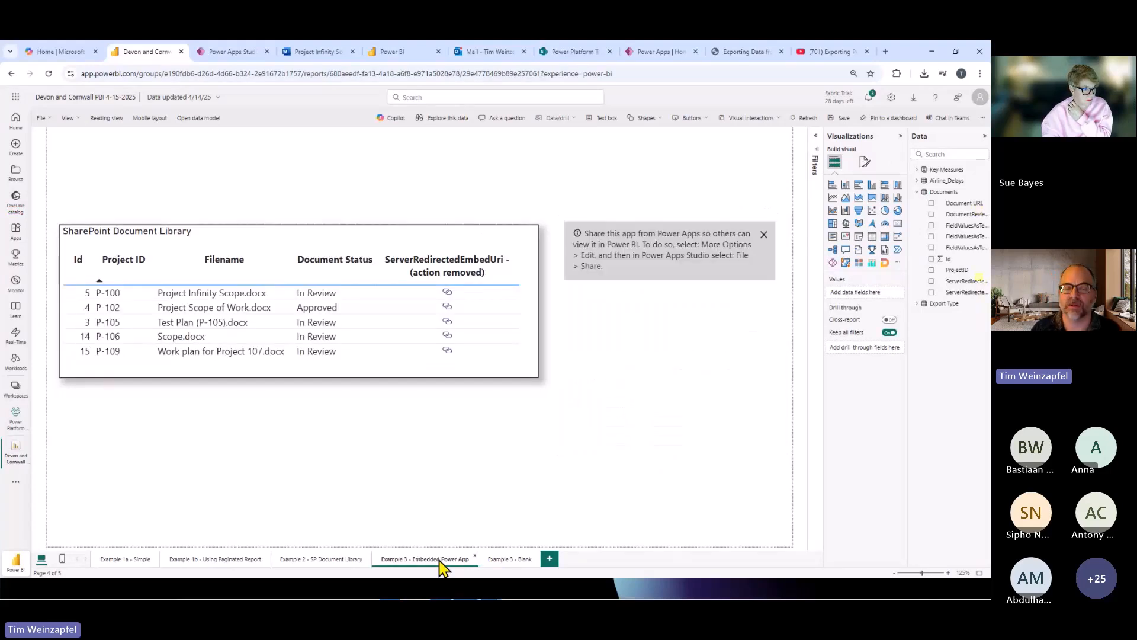
pyautogui.click(514, 559)
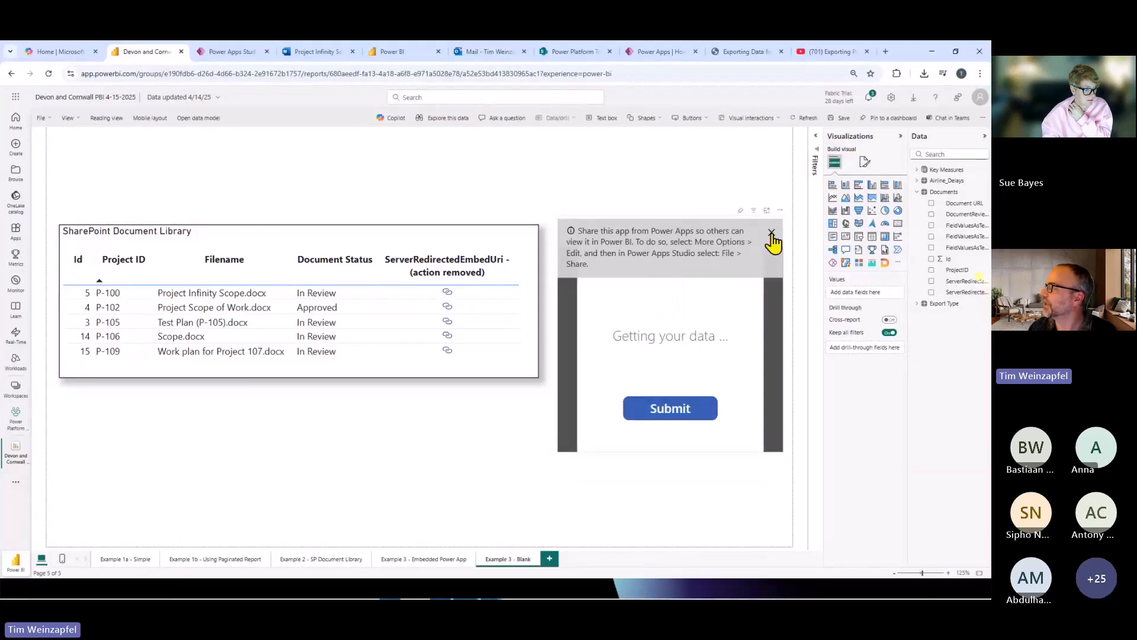
pyautogui.click(772, 233)
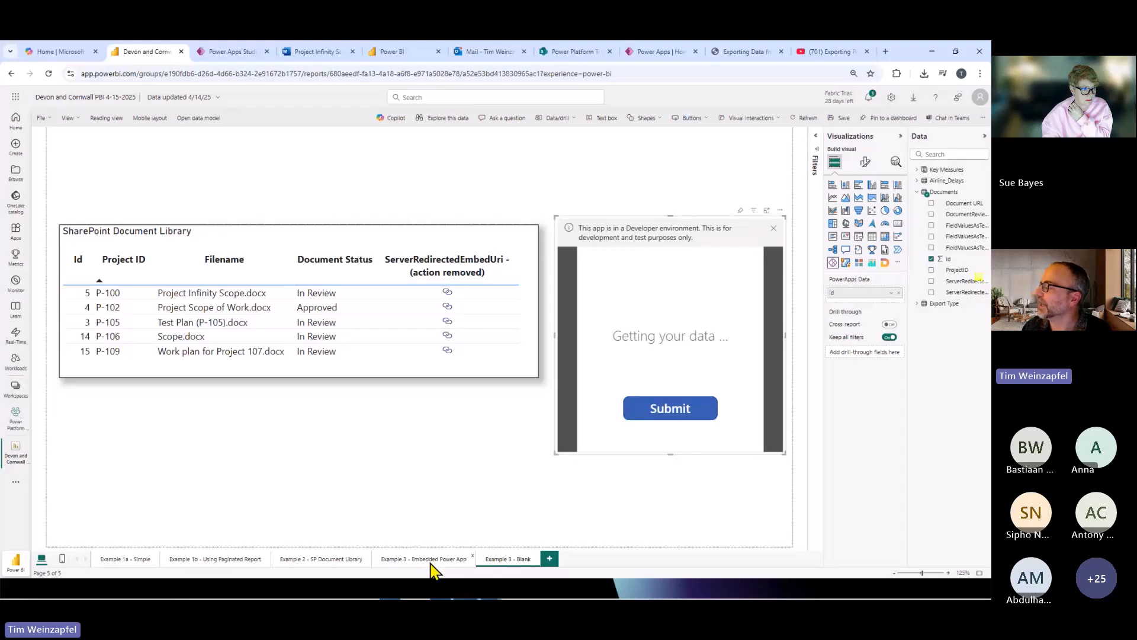
# Open the "Example 3 - Embedded Power App" page, dismiss the app-sharing notice, and load project P-102 into the embedded app from the document table.
pyautogui.click(431, 563)
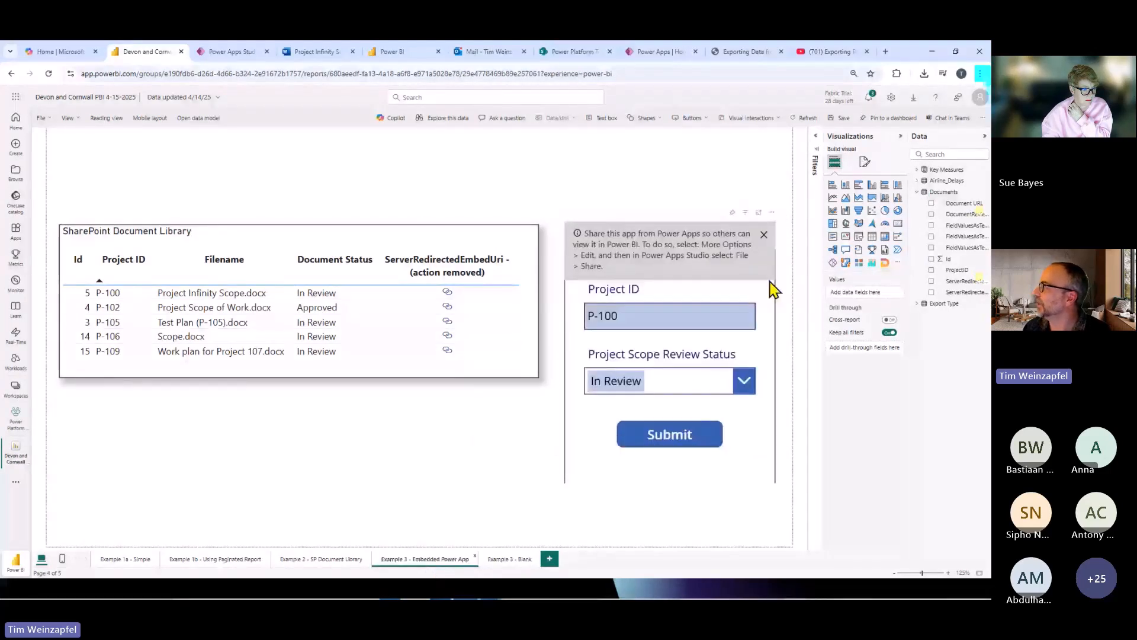
pyautogui.click(764, 237)
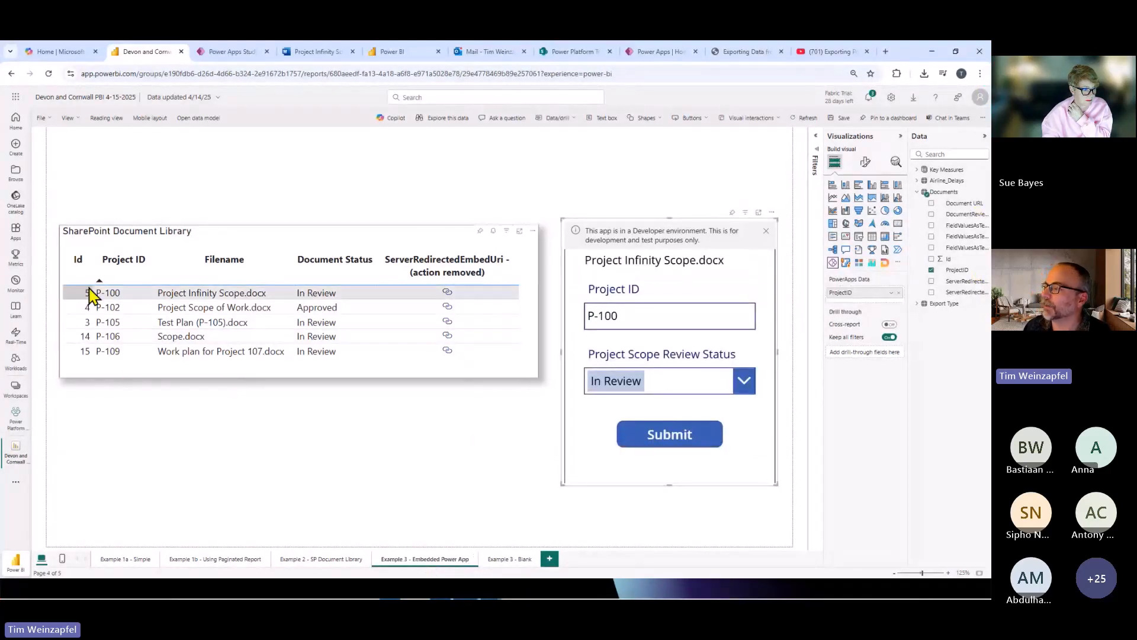
pyautogui.click(110, 309)
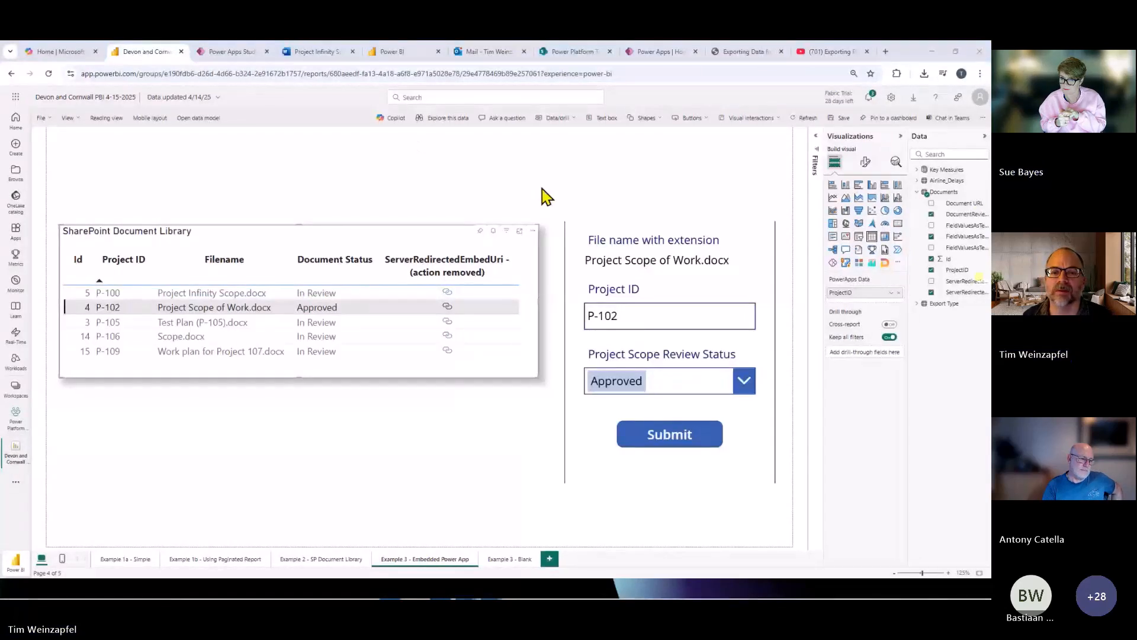
# Switch to the presentation slideshow and advance past the Use Case 3 slide to the final slide.
pyautogui.hotkey('alt', 'Tab')
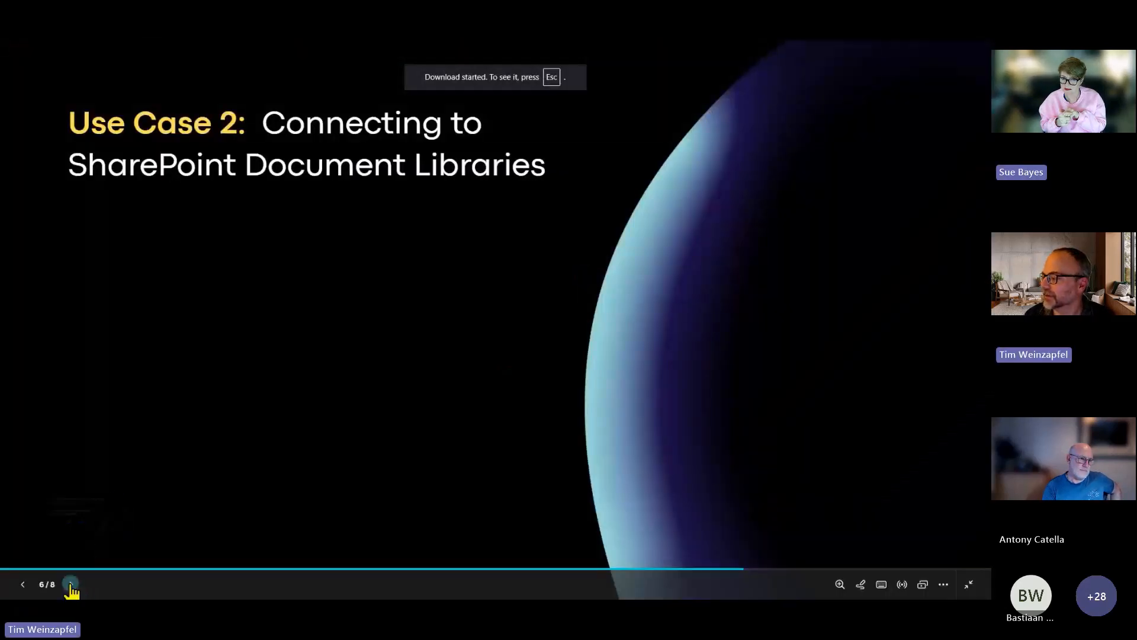
pyautogui.click(71, 587)
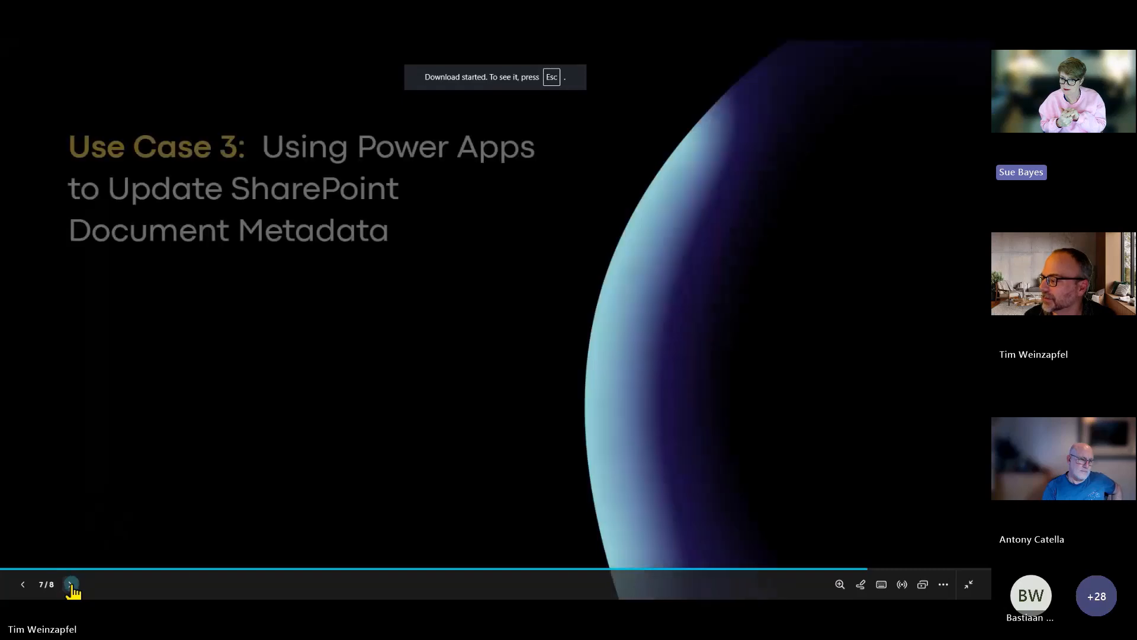
pyautogui.click(71, 585)
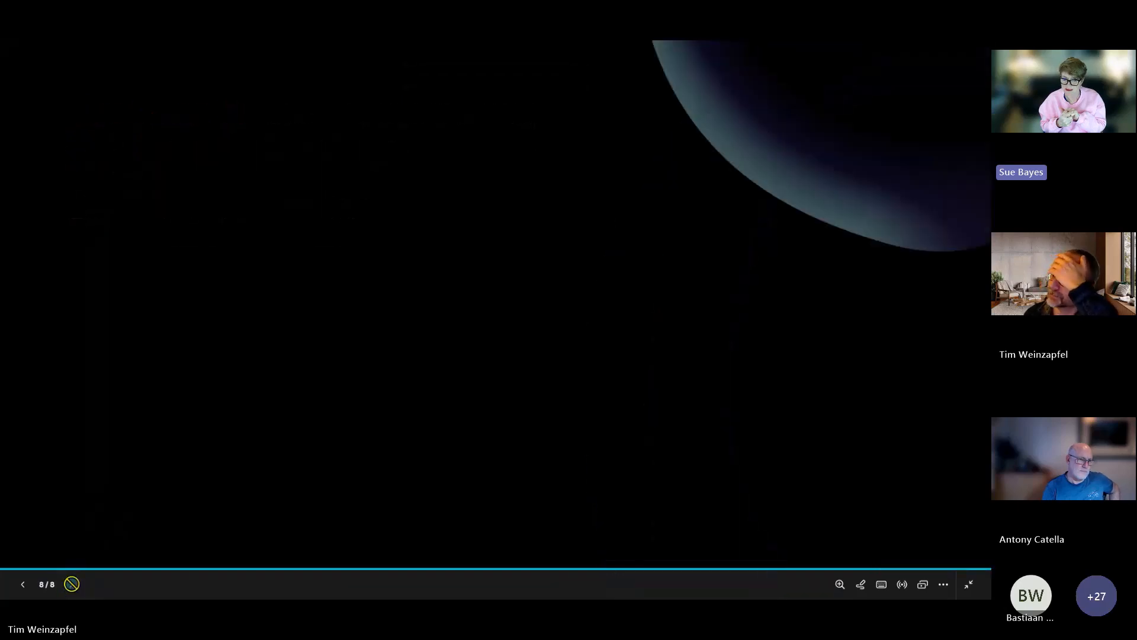